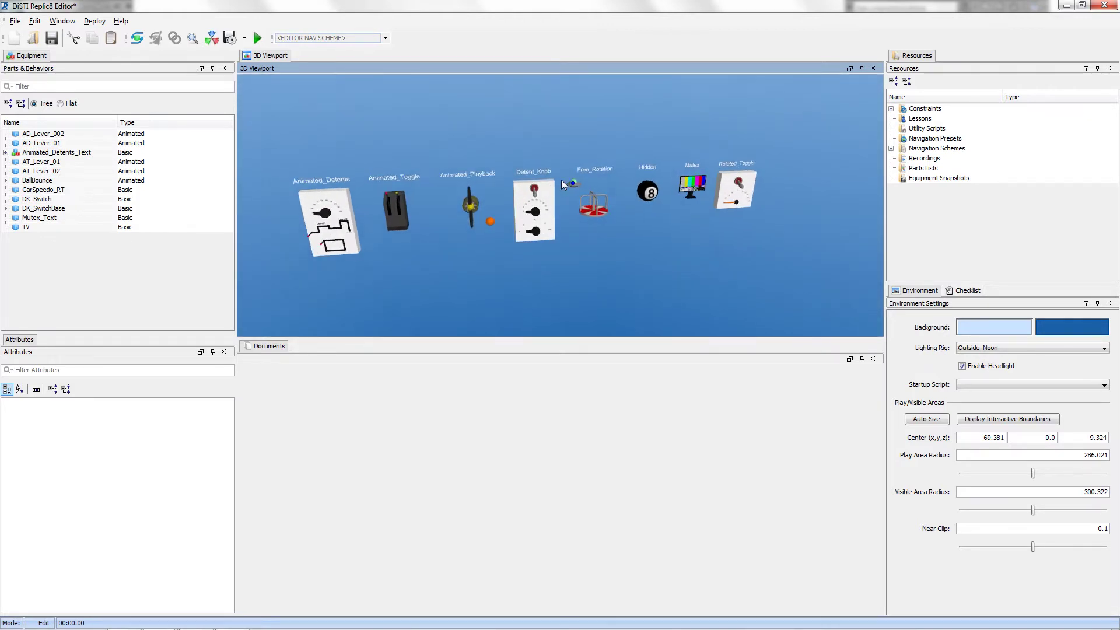
Add a new Animated Detents behavior to the Animated_detents__Knob part on the Animated_Detents panel
middle_drag(416, 171, 526, 168)
scroll(566, 155, up, 5)
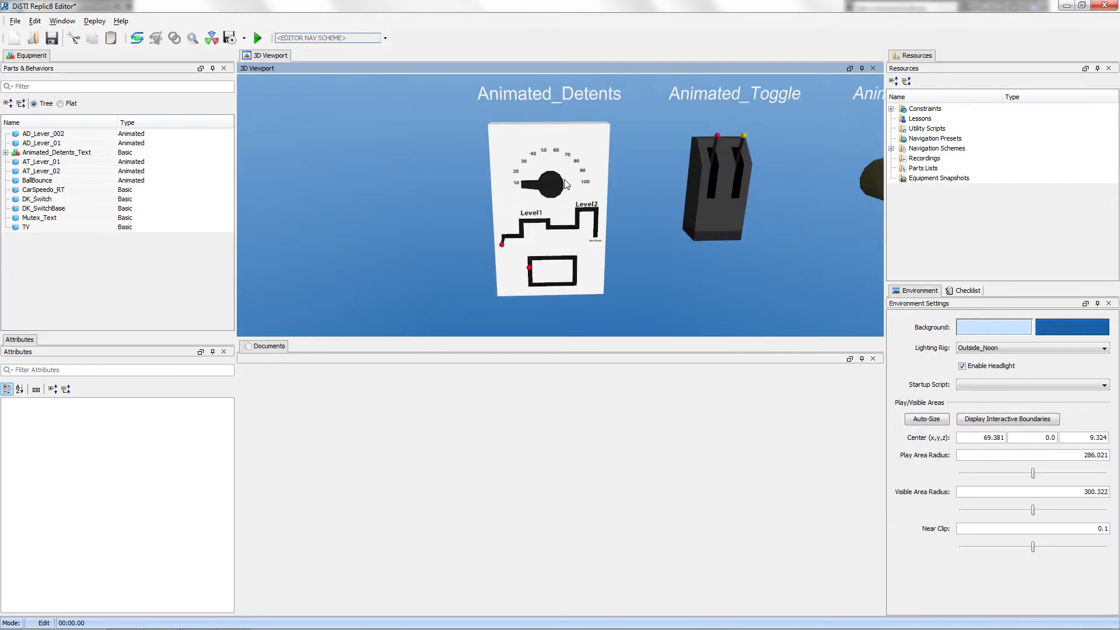
middle_drag(575, 169, 593, 190)
scroll(597, 189, up, 3)
scroll(597, 189, down, 3)
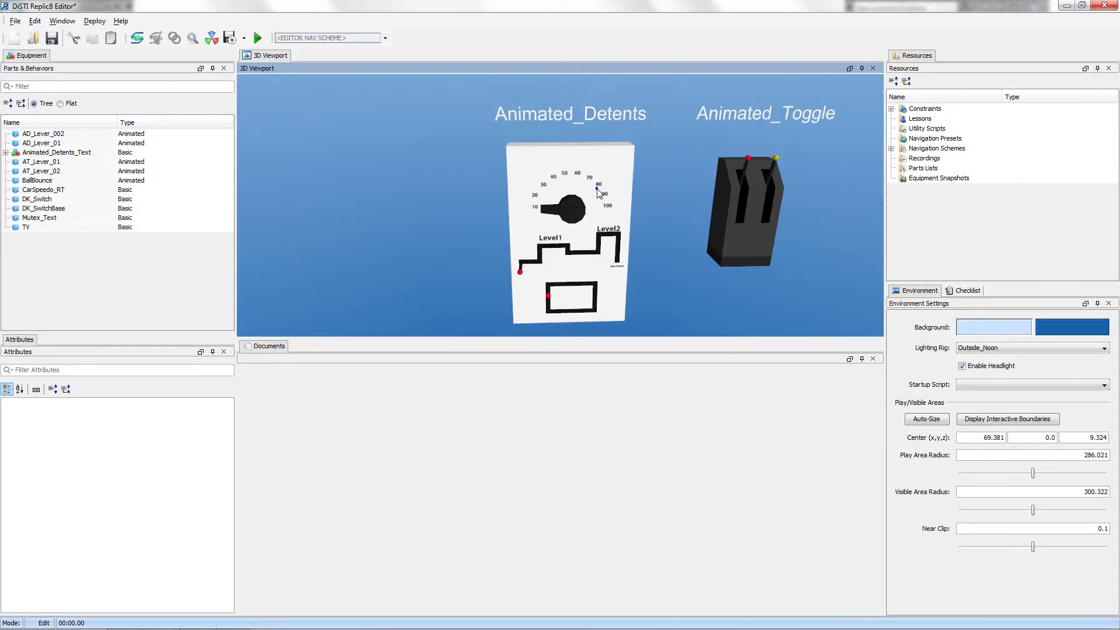
scroll(600, 193, down, 1)
click(564, 201)
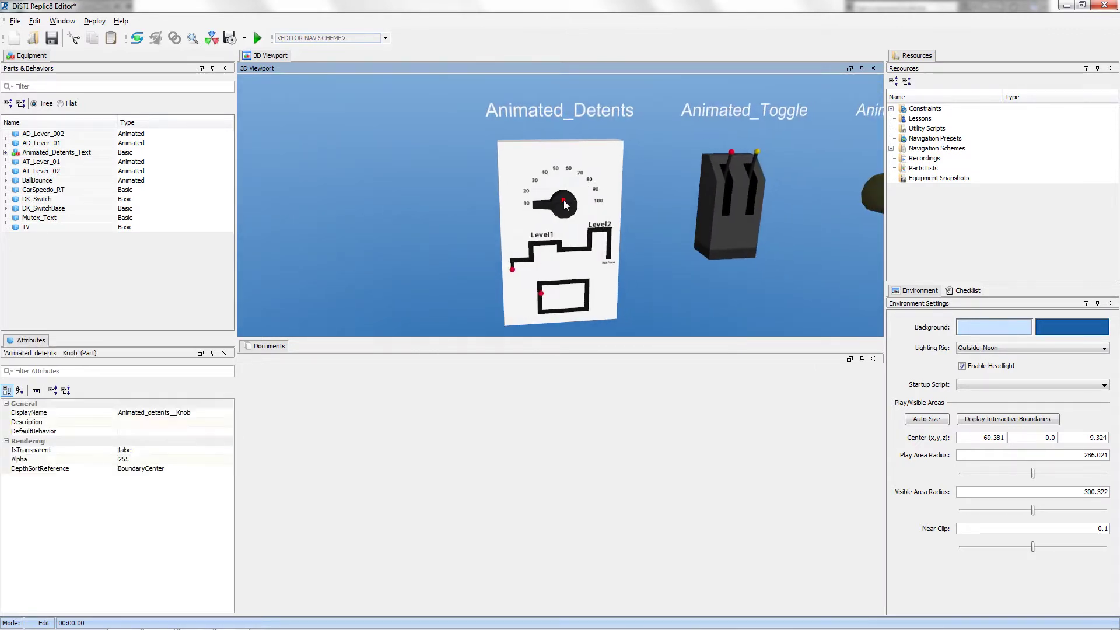
right_click(564, 206)
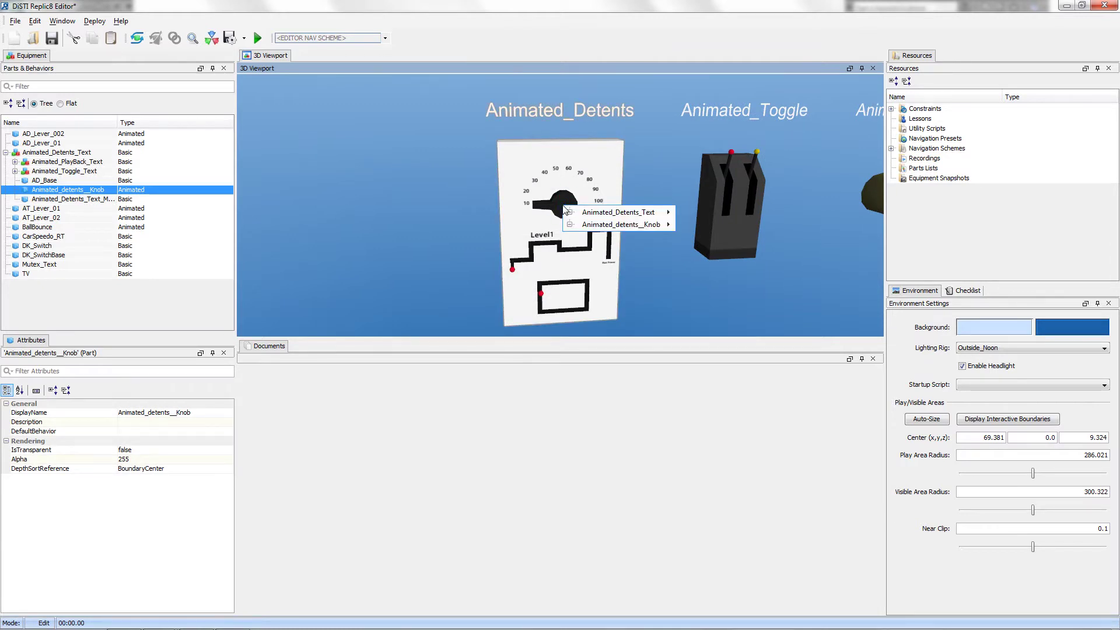
mouse_move(588, 228)
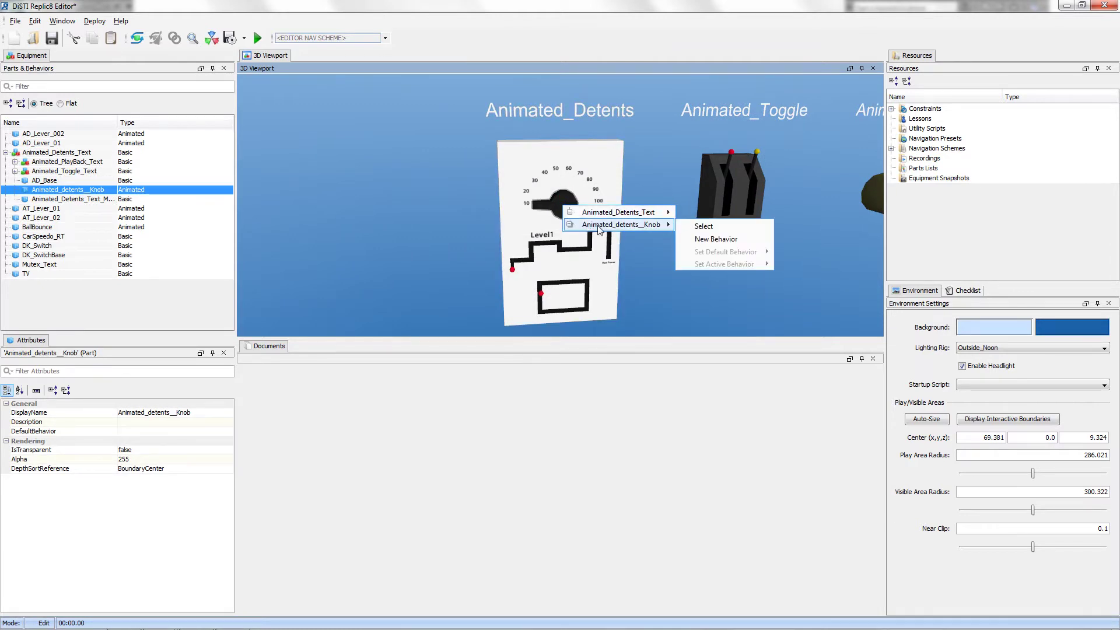
click(703, 240)
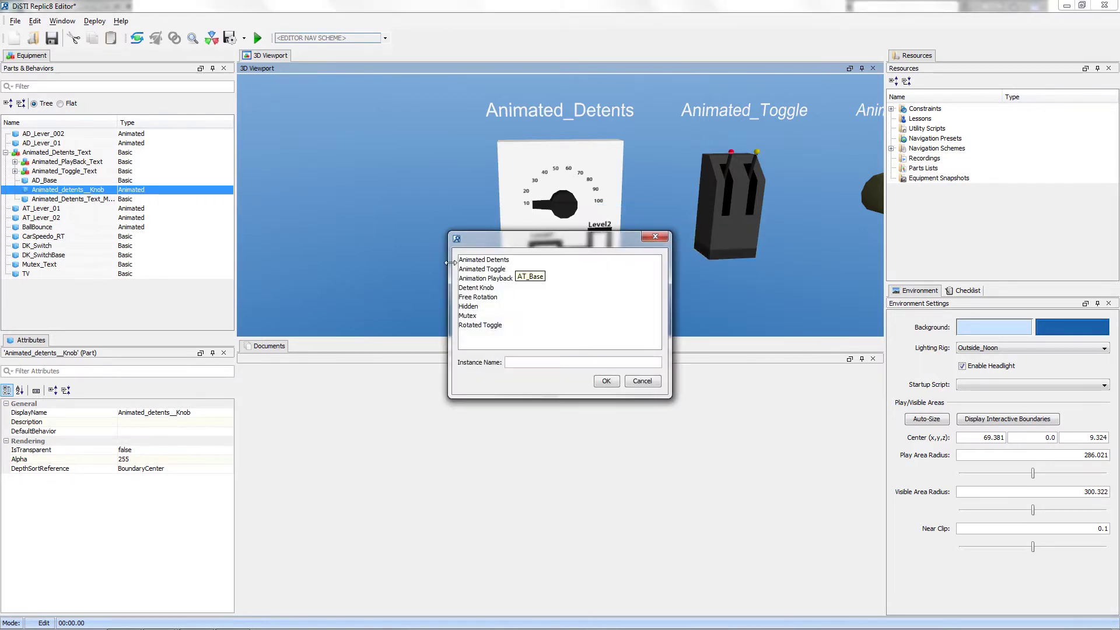
click(480, 261)
double_click(480, 263)
drag(586, 250, 582, 246)
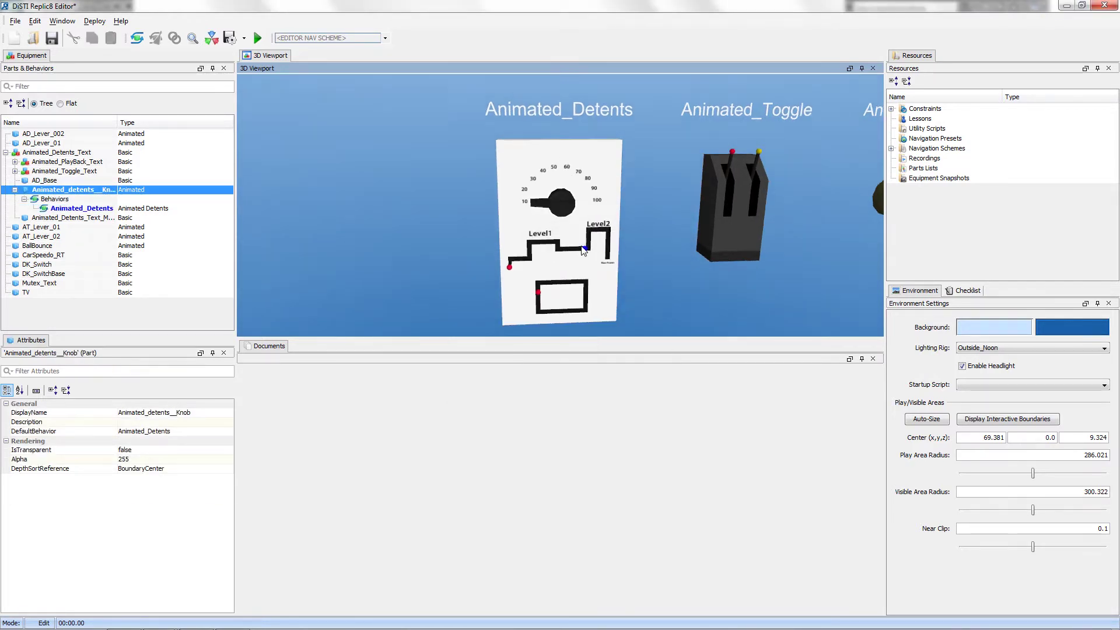
Start the behavior preview, turn the detent knob forward, and inspect the Animated_Detents behavior's attributes between moves
click(137, 38)
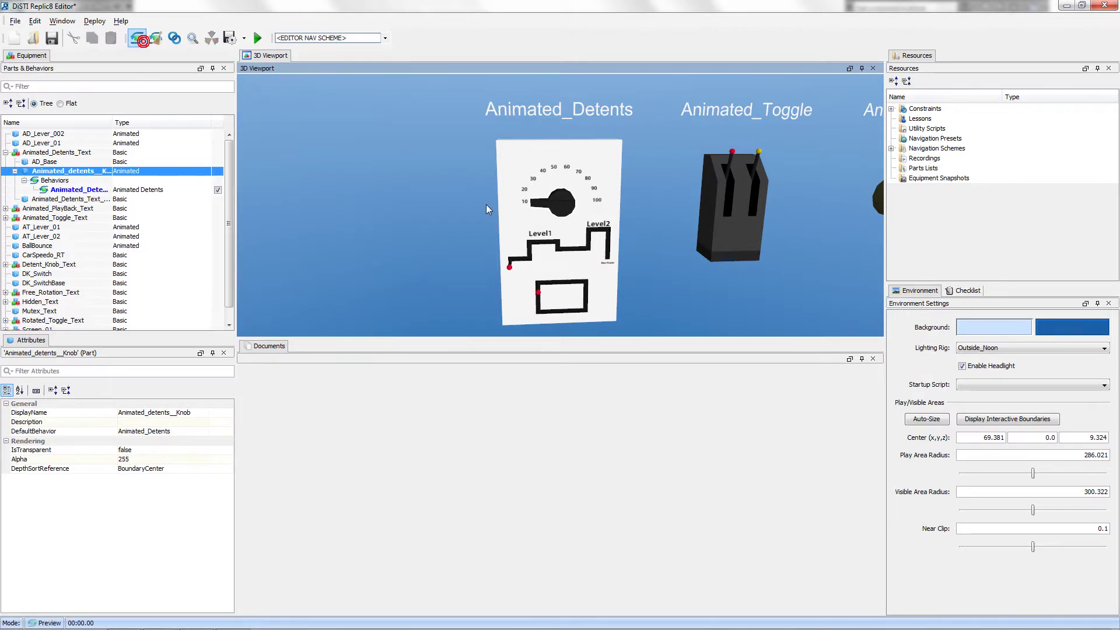
drag(573, 210, 505, 194)
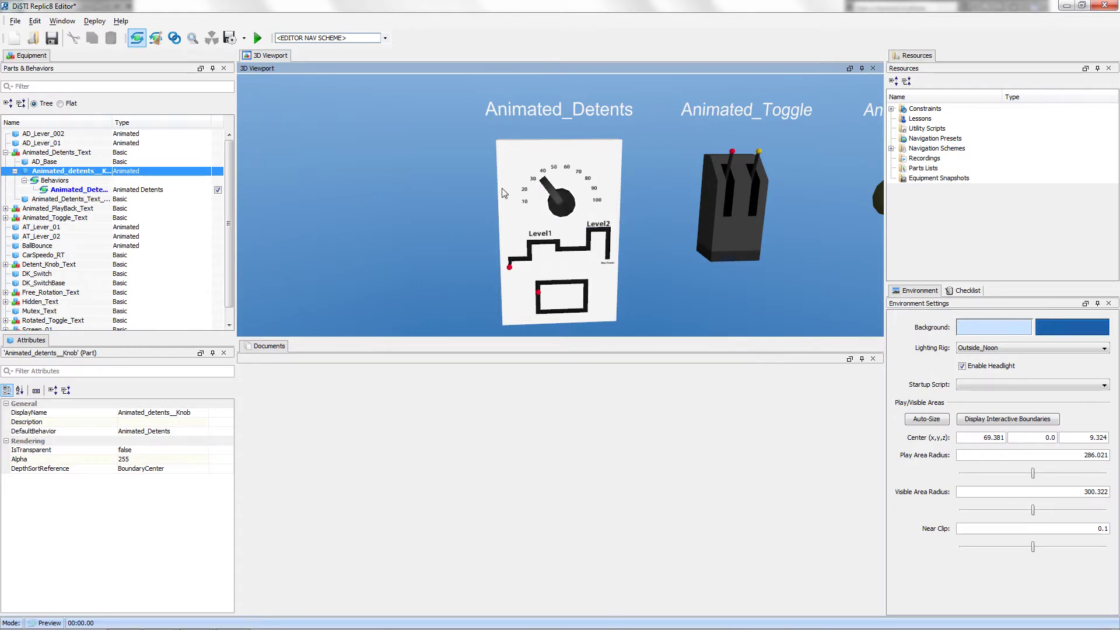
click(78, 189)
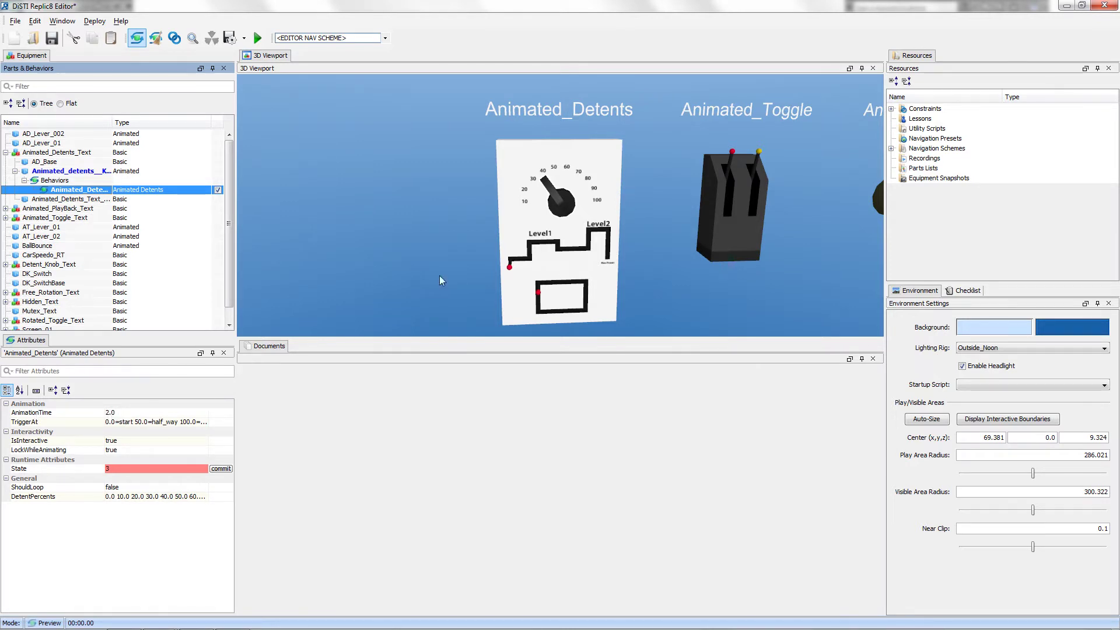
click(563, 207)
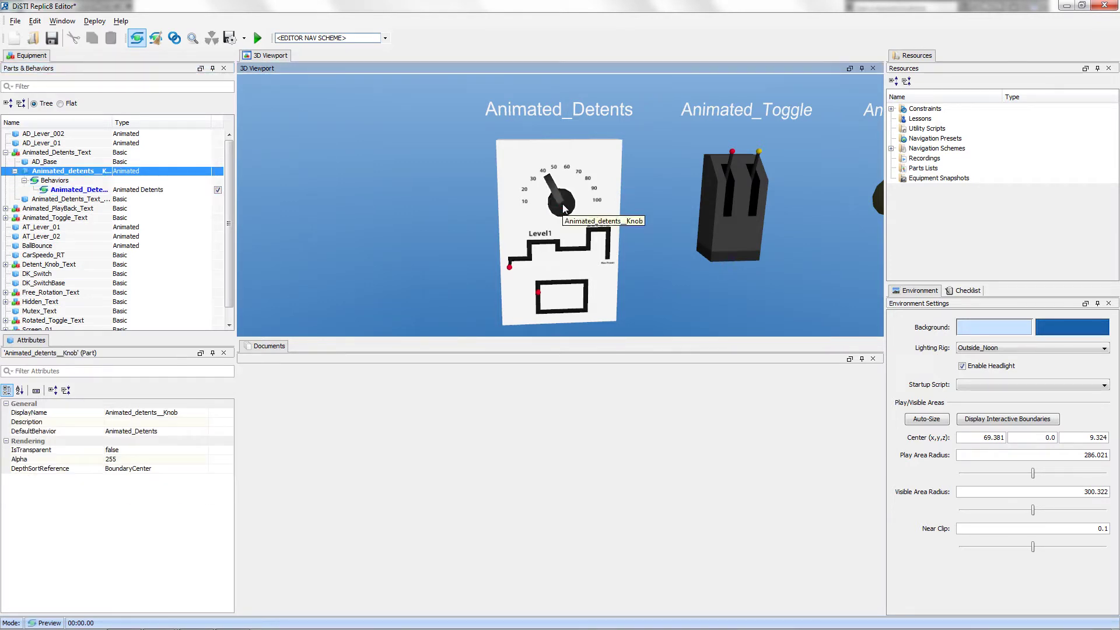
Set IsInteractive to false on the Animated_Detents behavior and try turning the knob
click(87, 190)
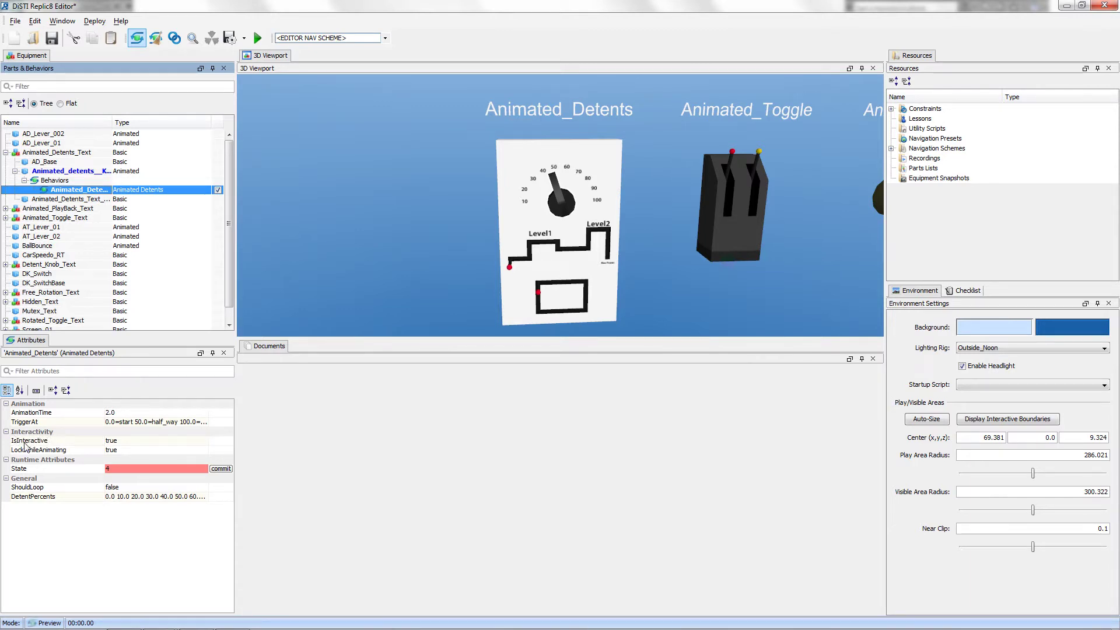
click(115, 443)
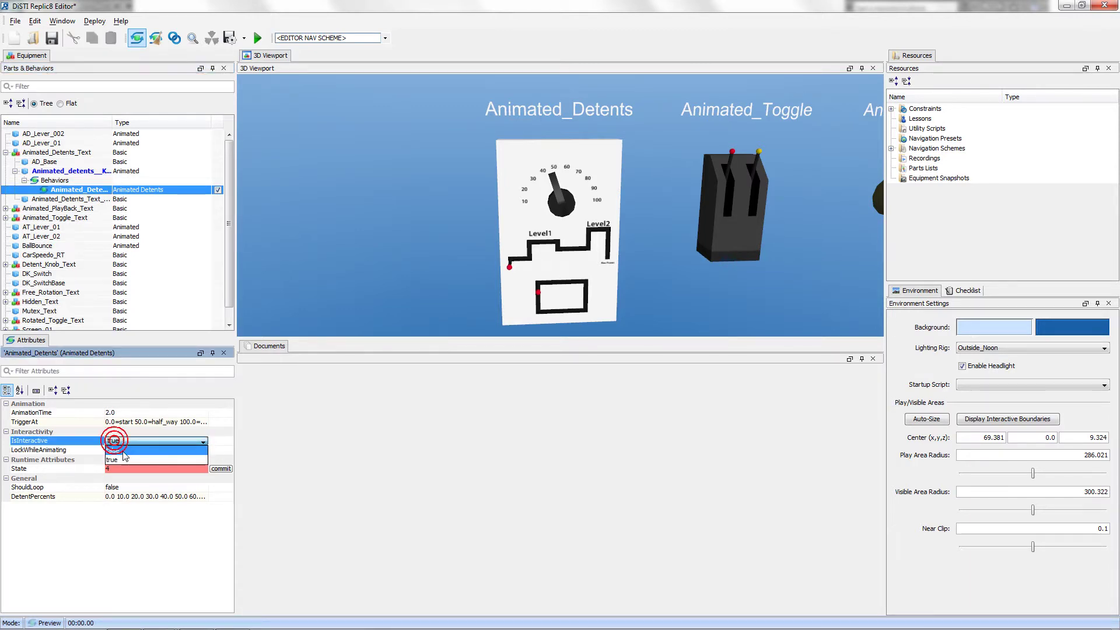
click(83, 442)
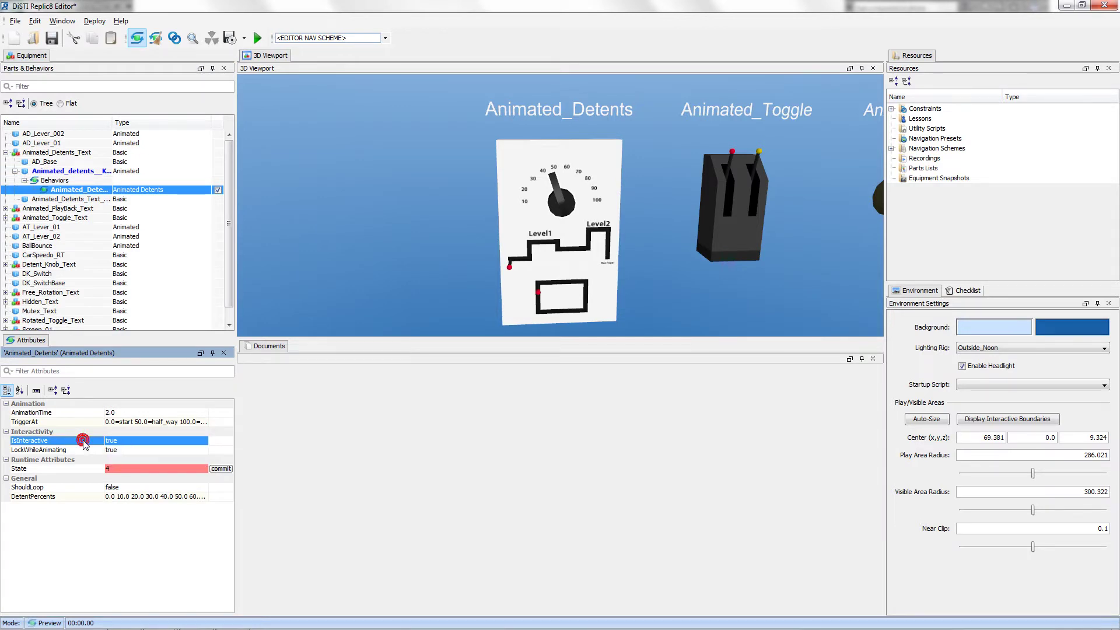
click(126, 441)
click(116, 451)
click(553, 208)
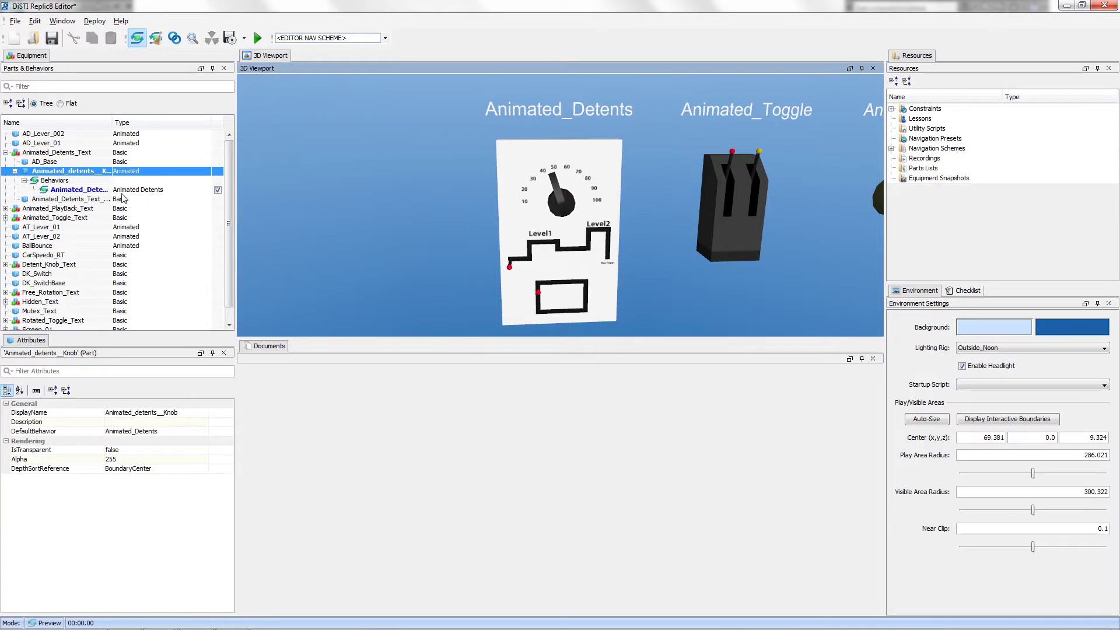
Set the Animated_Detents behavior's IsInteractive attribute back to true
click(89, 191)
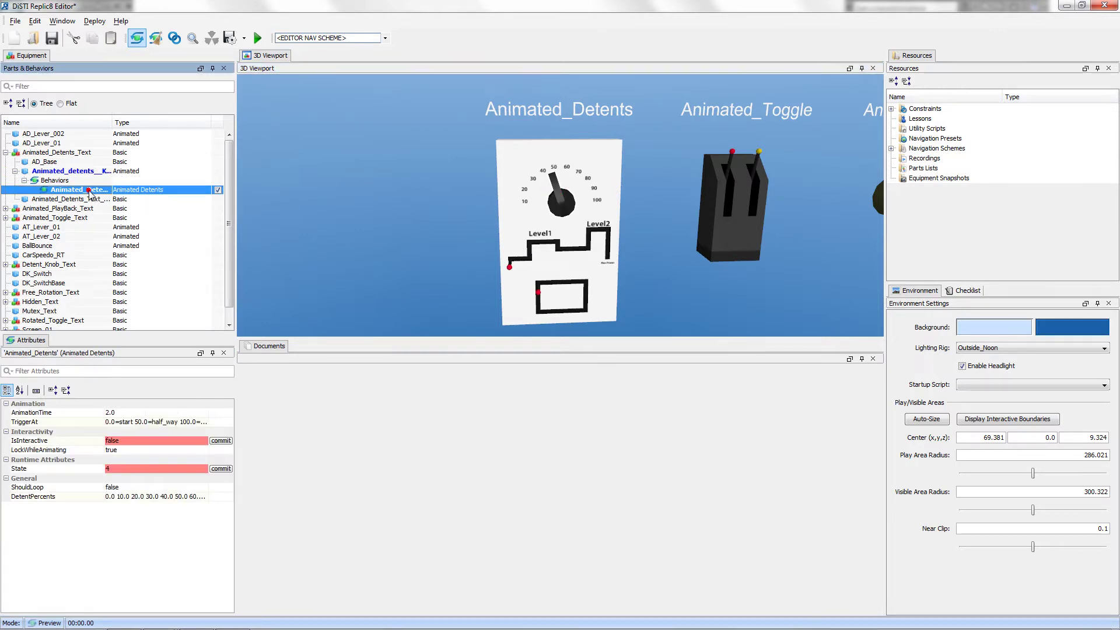
click(121, 441)
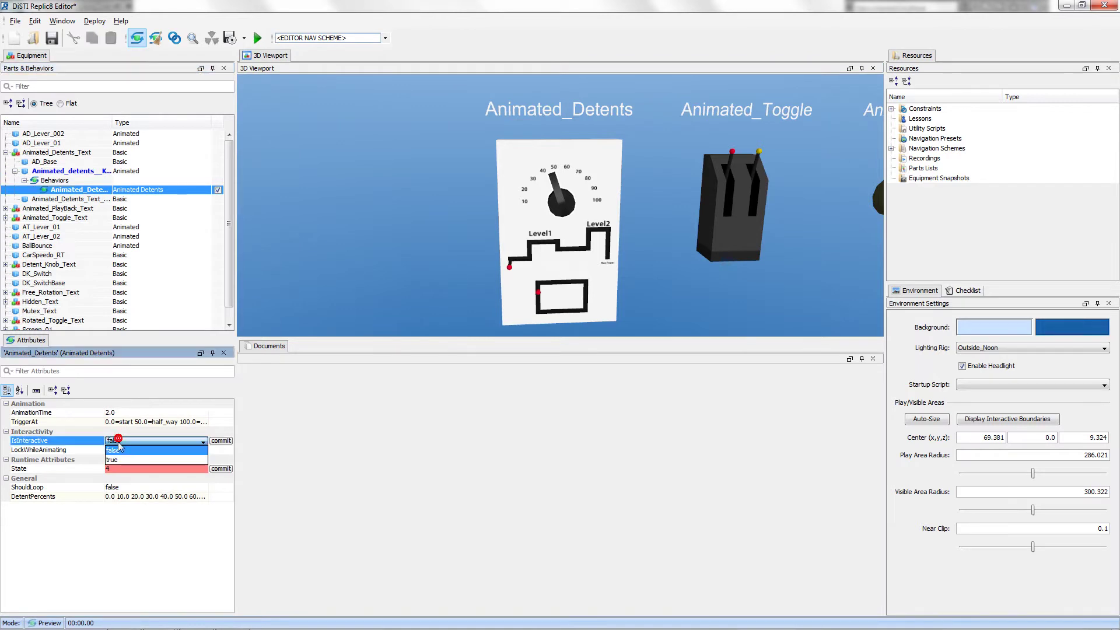
click(111, 456)
Set LockWhileAnimating to false on the Animated_Detents behavior and turn the knob through several detents
click(111, 450)
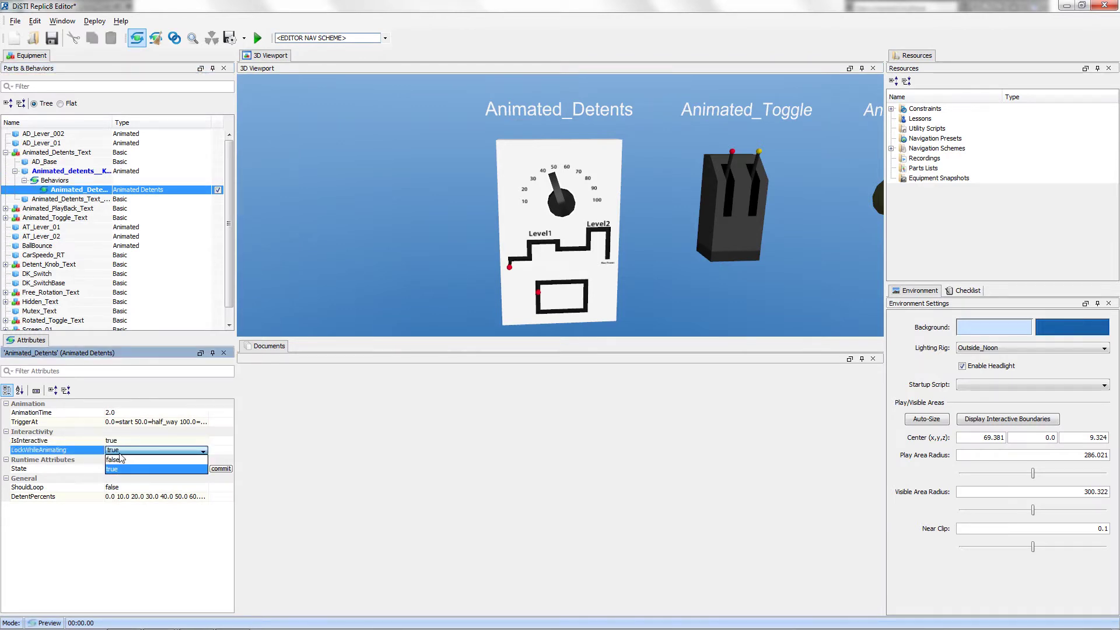
click(119, 450)
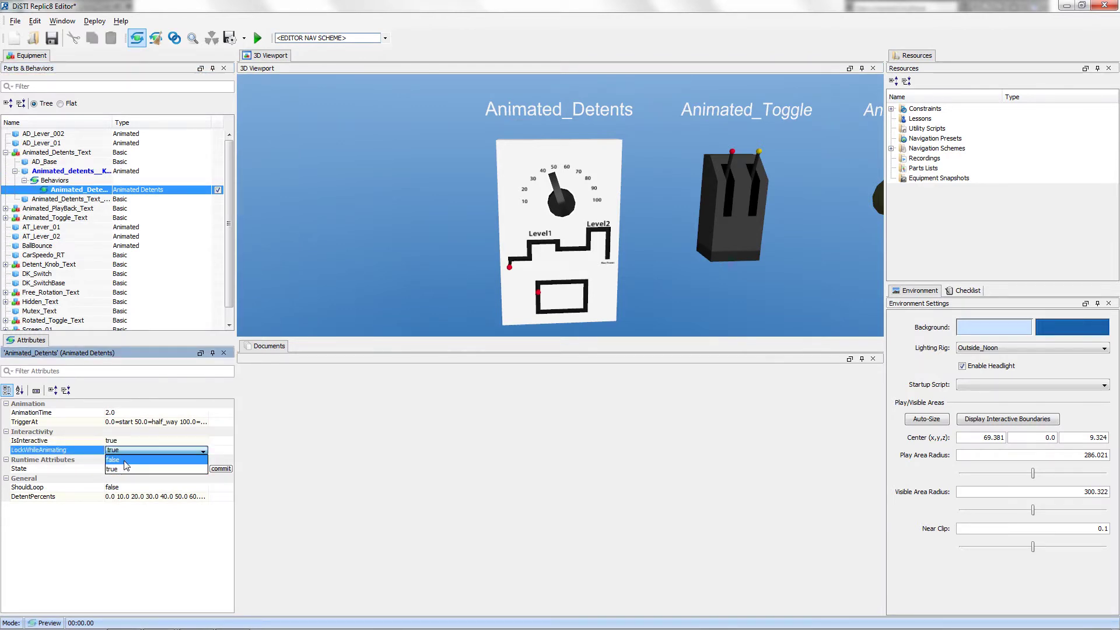
click(123, 461)
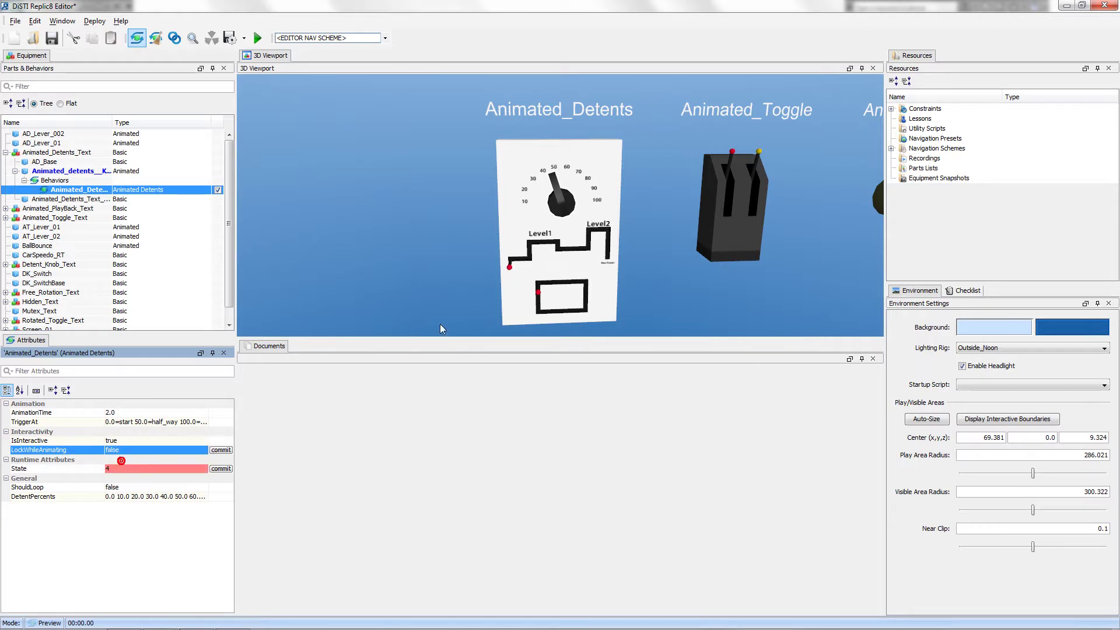
click(560, 205)
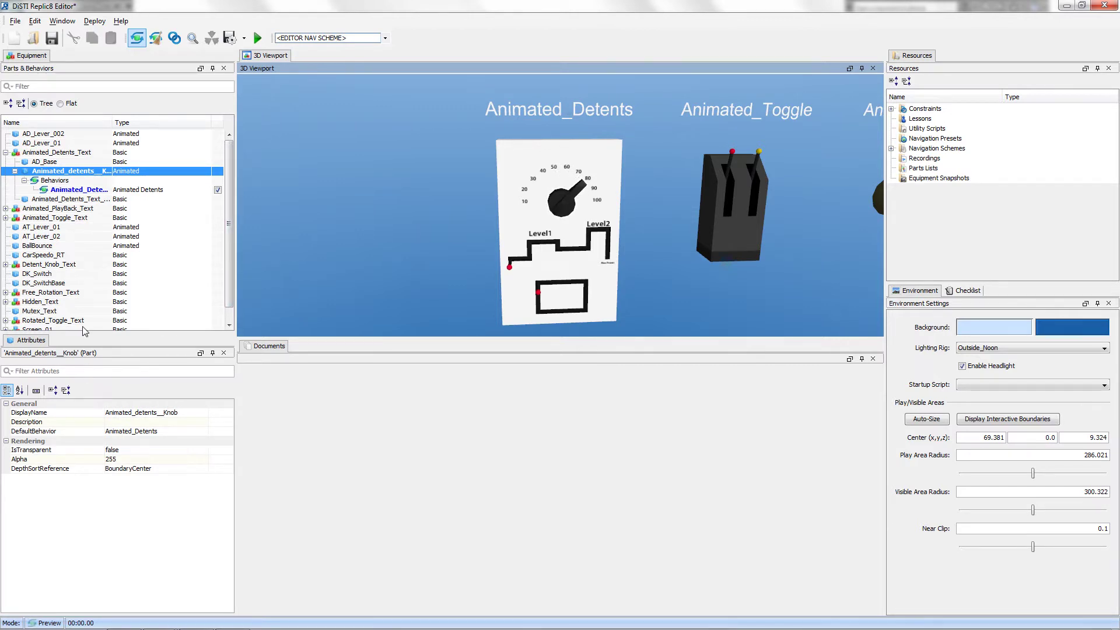
Restore the Animated_Detents behavior's LockWhileAnimating attribute to true
click(76, 190)
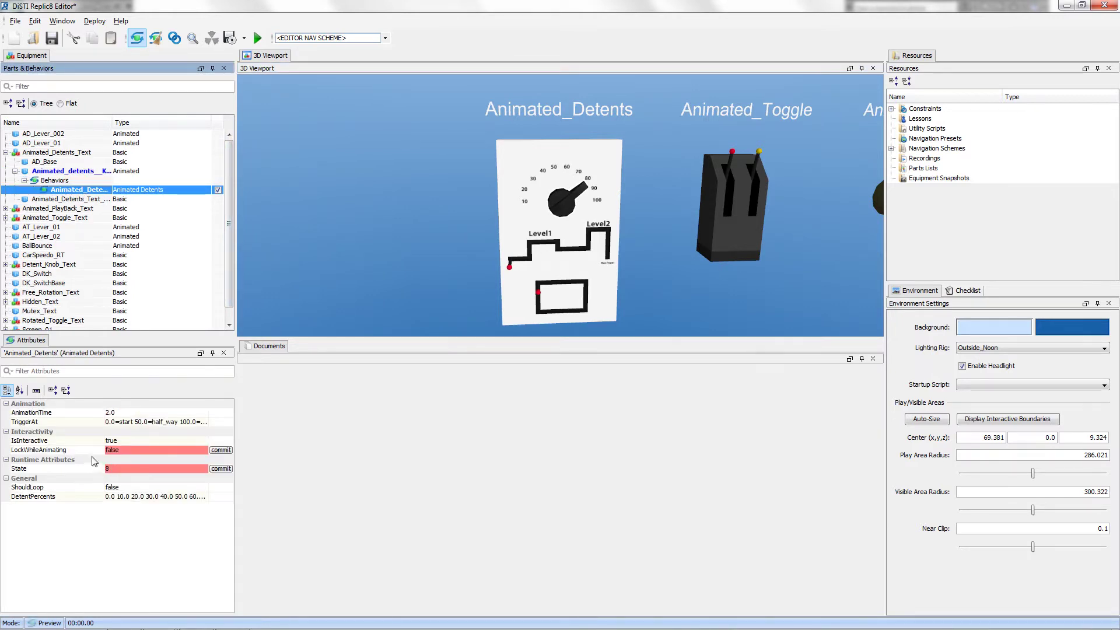
click(111, 449)
click(118, 469)
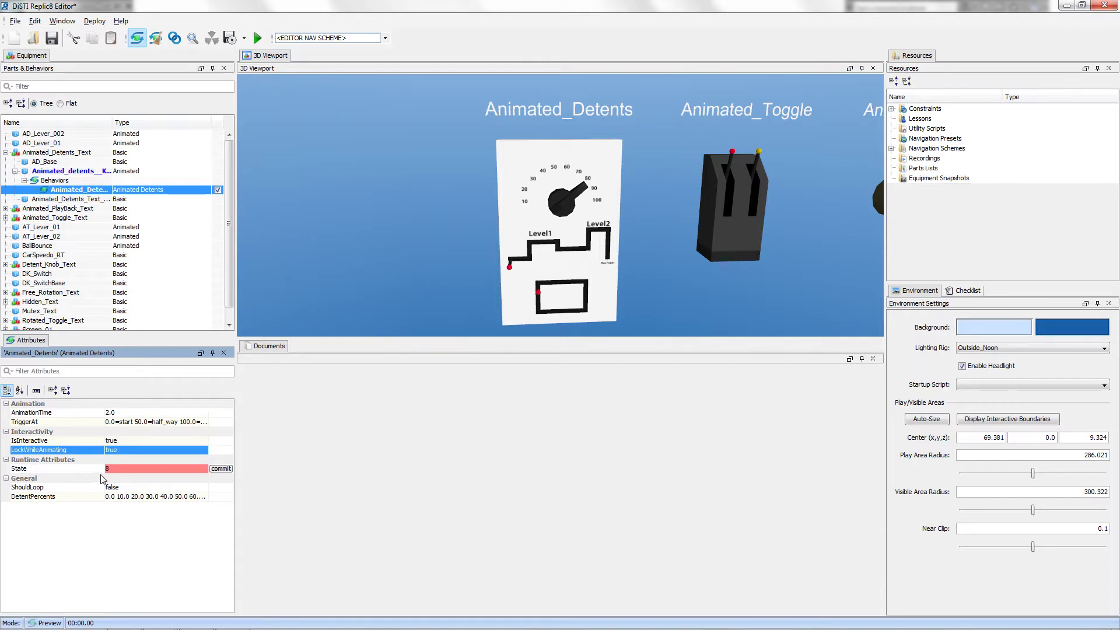
Set the Animated_Detents behavior's runtime State to 5, and then to 9, to move the knob
click(140, 468)
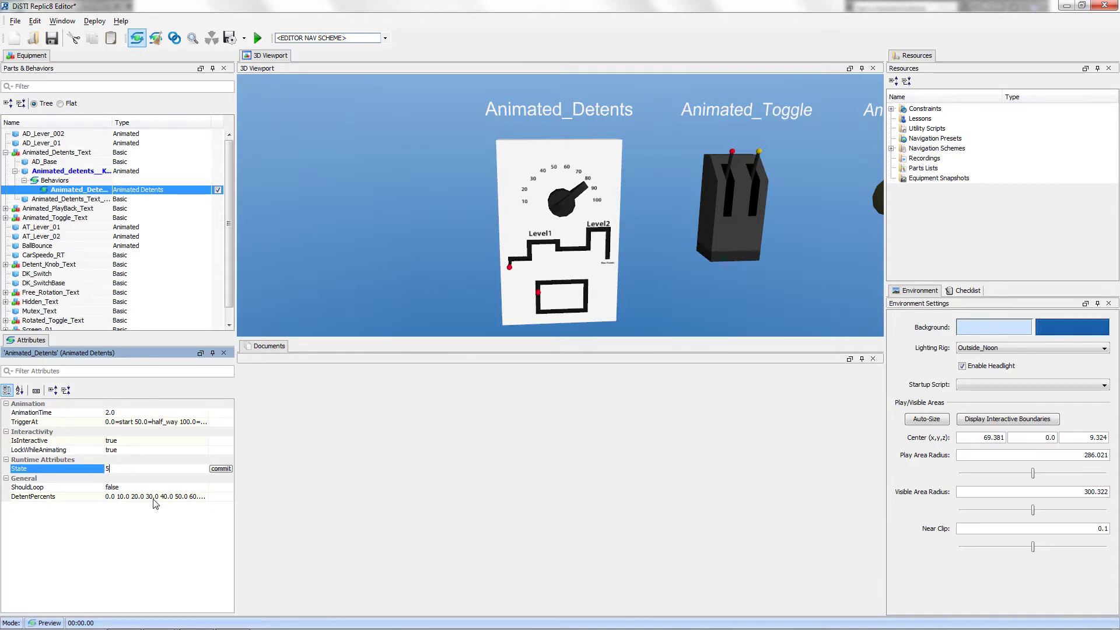
key(Return)
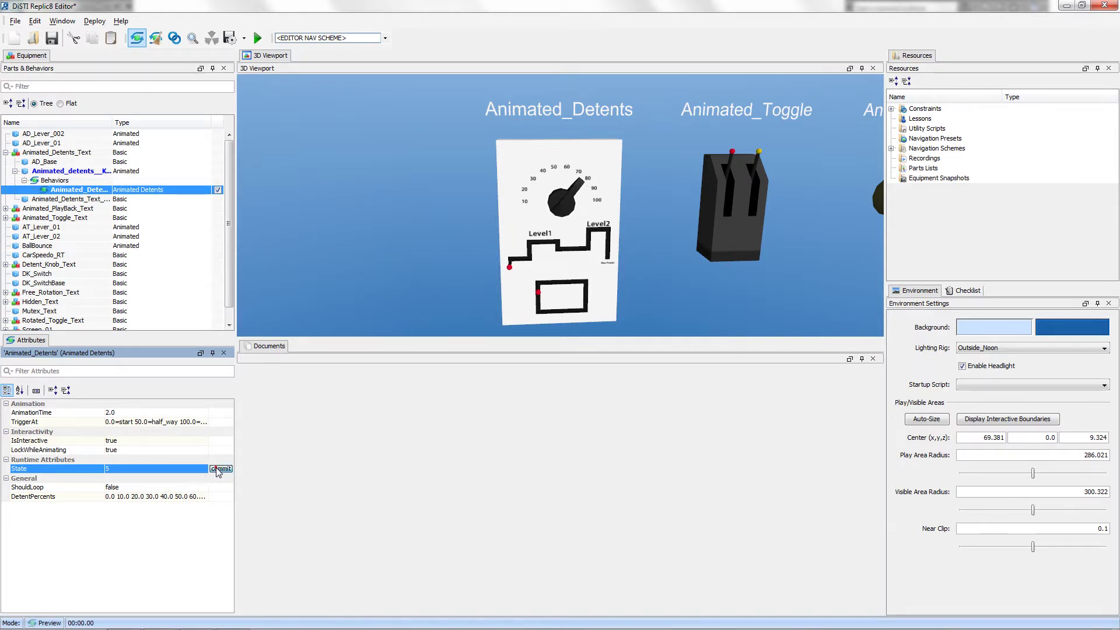
click(151, 467)
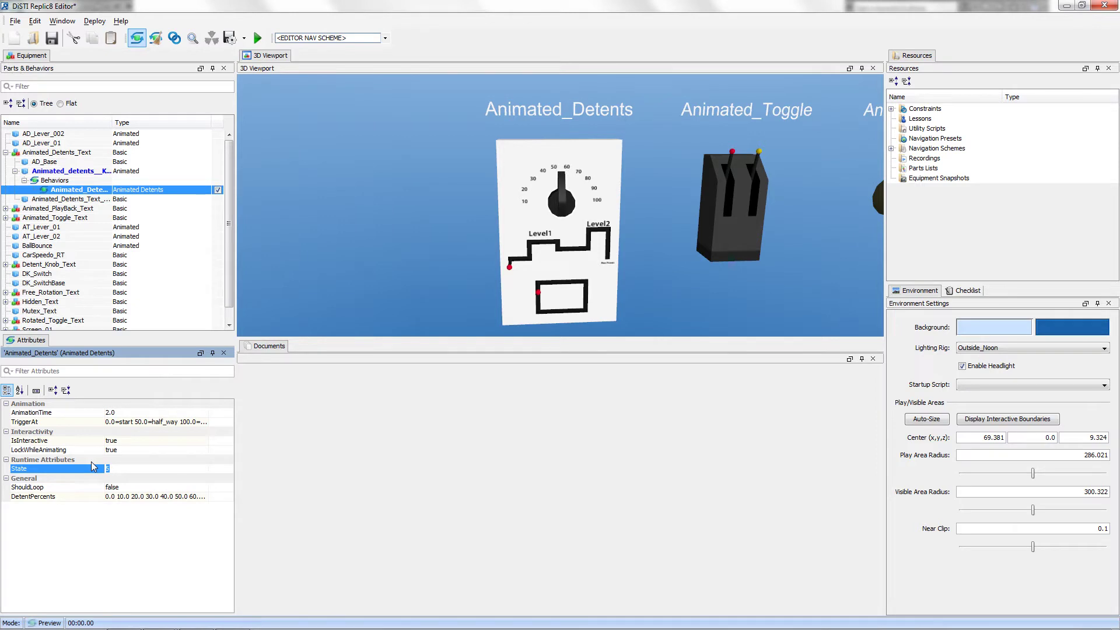
text(9)
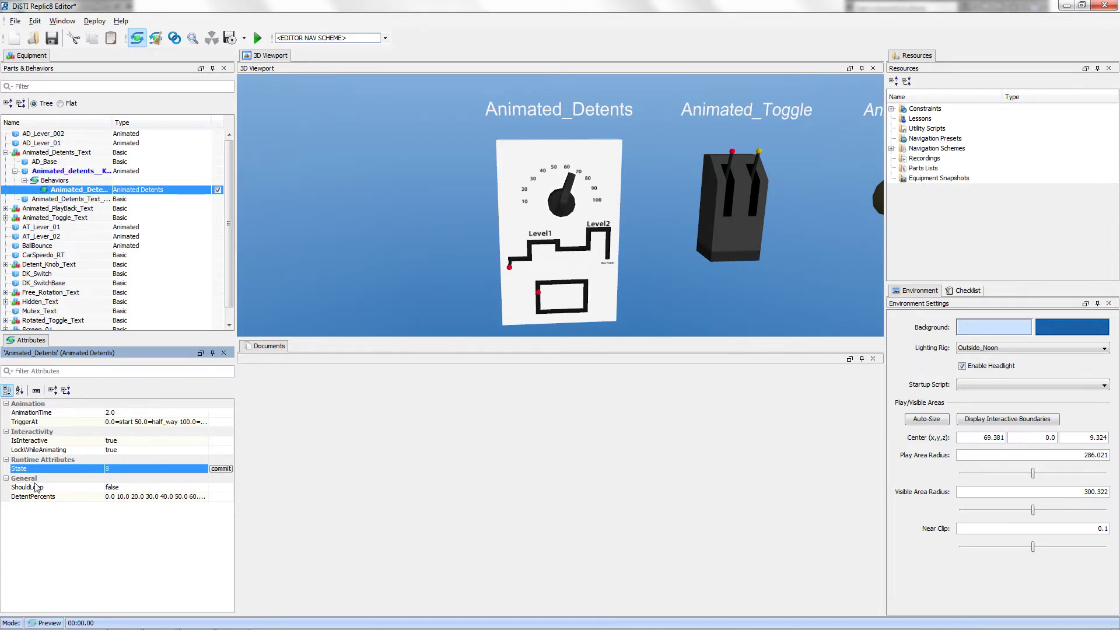
Set ShouldLoop to true, turn the knob past its last detent, and check the Animated_Detents behavior's attributes
click(131, 488)
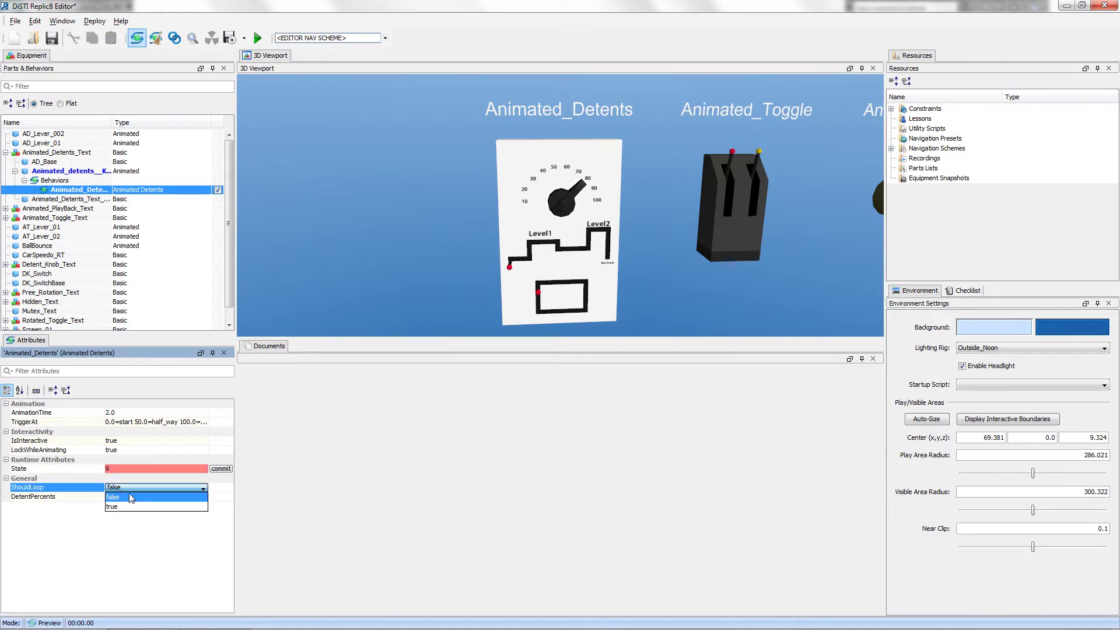
click(125, 507)
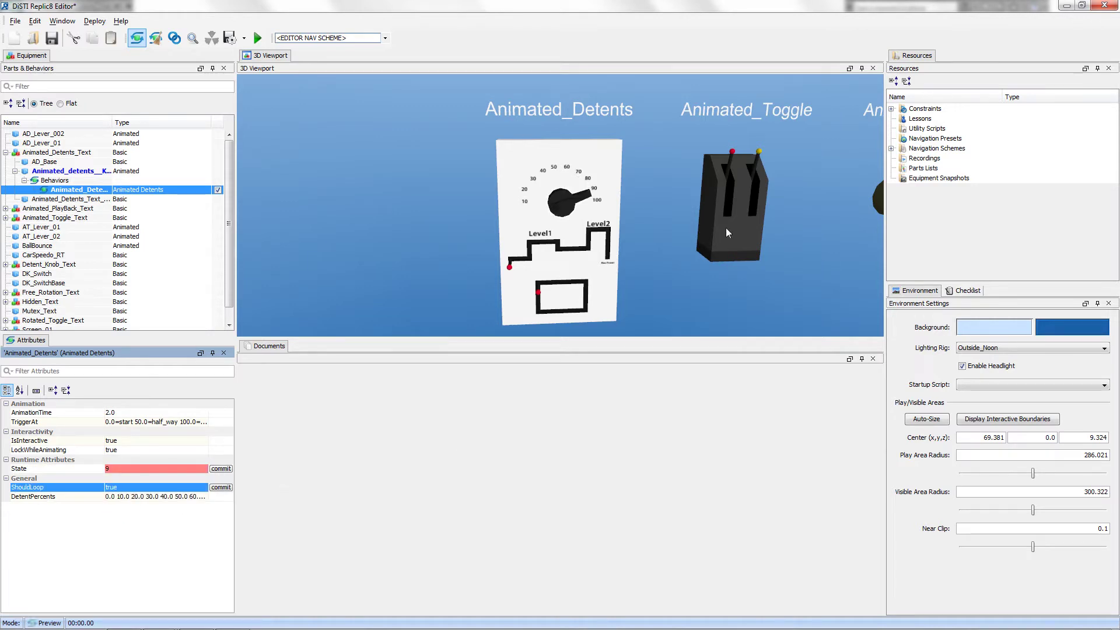
click(580, 206)
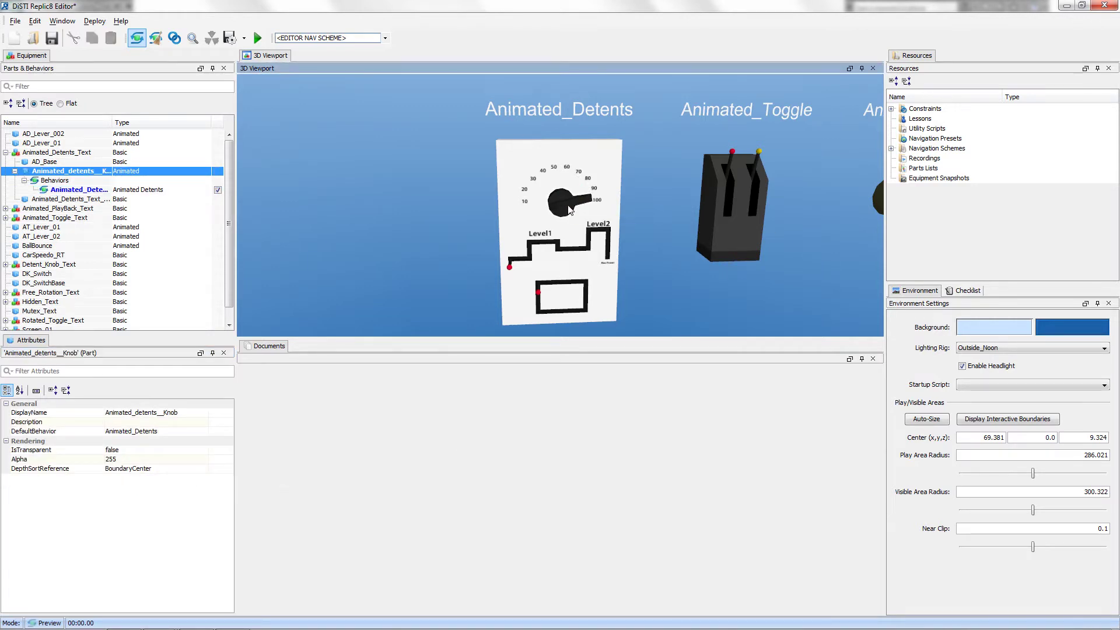
click(570, 209)
click(94, 189)
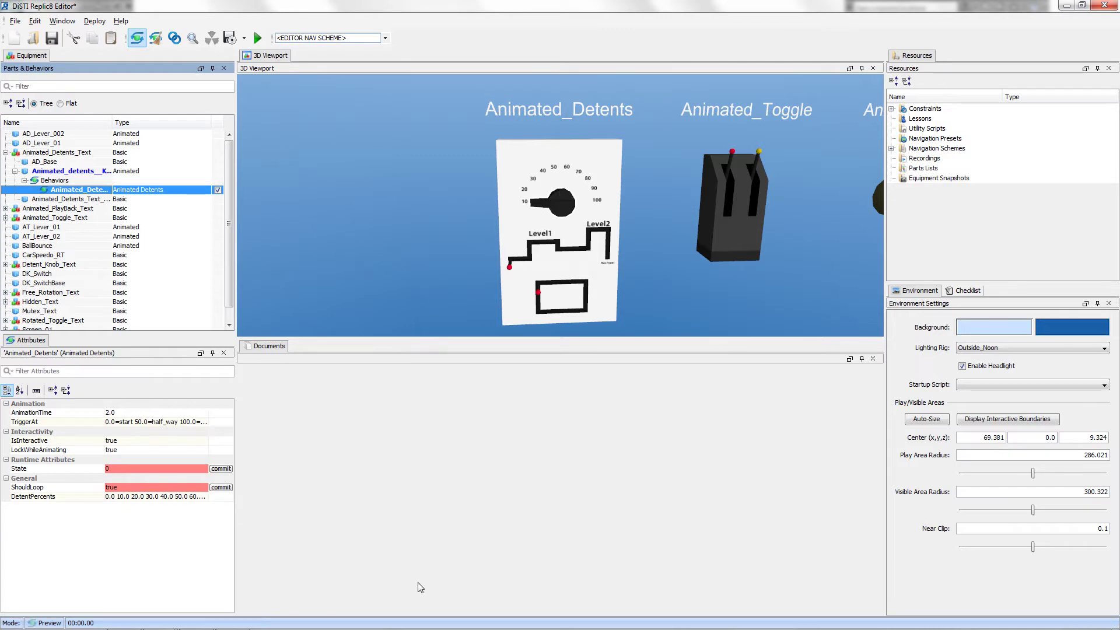
Switch to 3ds Max, frame the detent knob, and scrub the timeline forward and back to frame 0 to view its animation
click(124, 618)
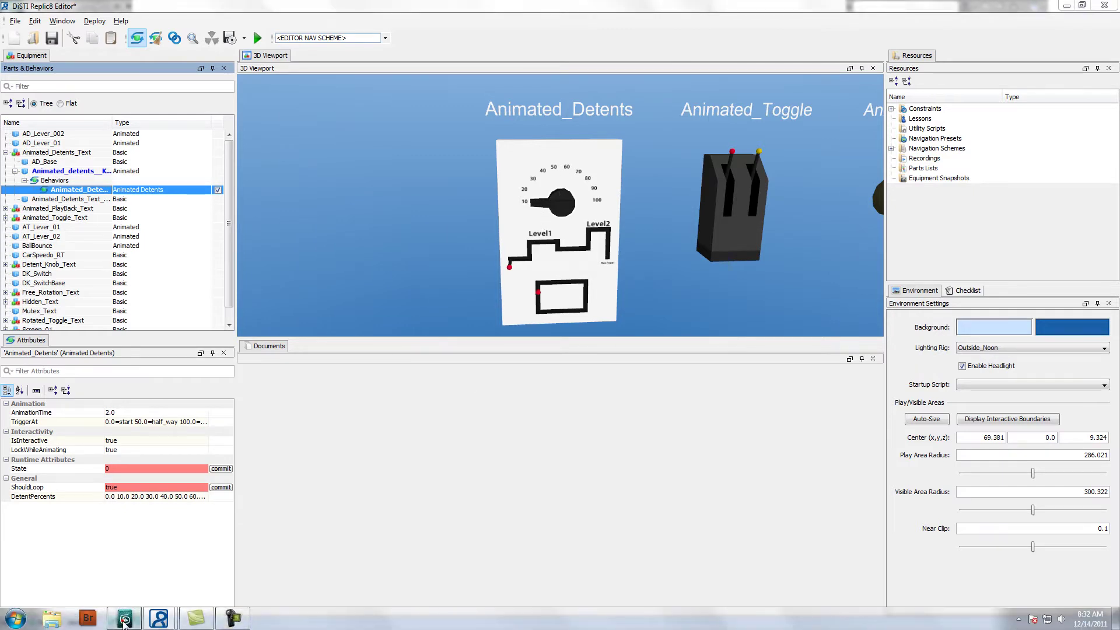
click(98, 339)
key(z)
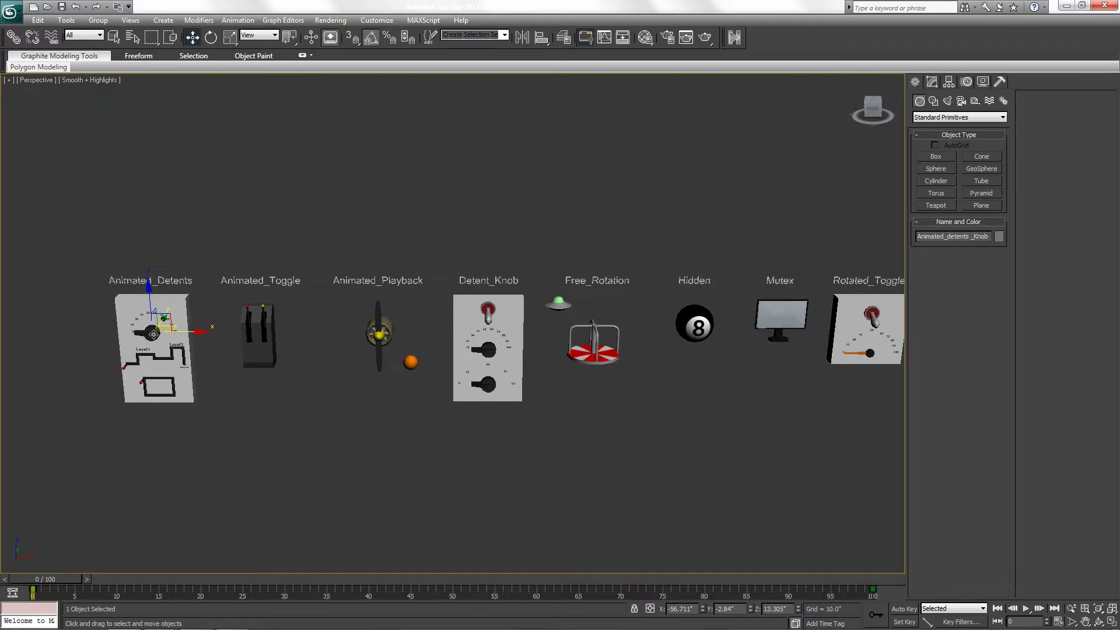
scroll(346, 298, down, 3)
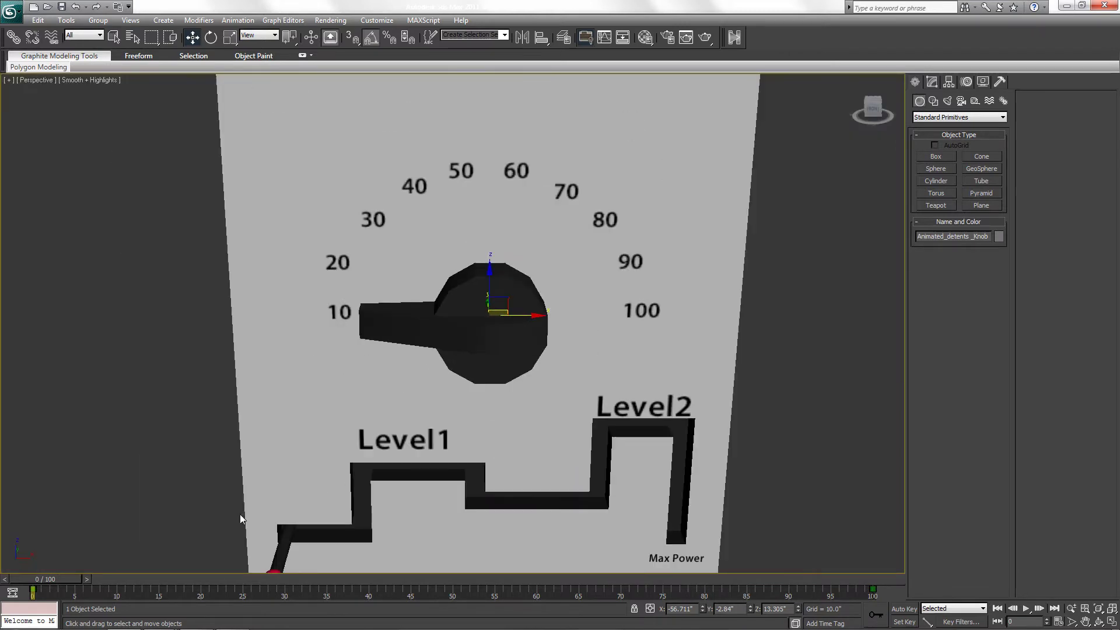
key(q)
drag(39, 585, 778, 626)
drag(773, 583, 44, 577)
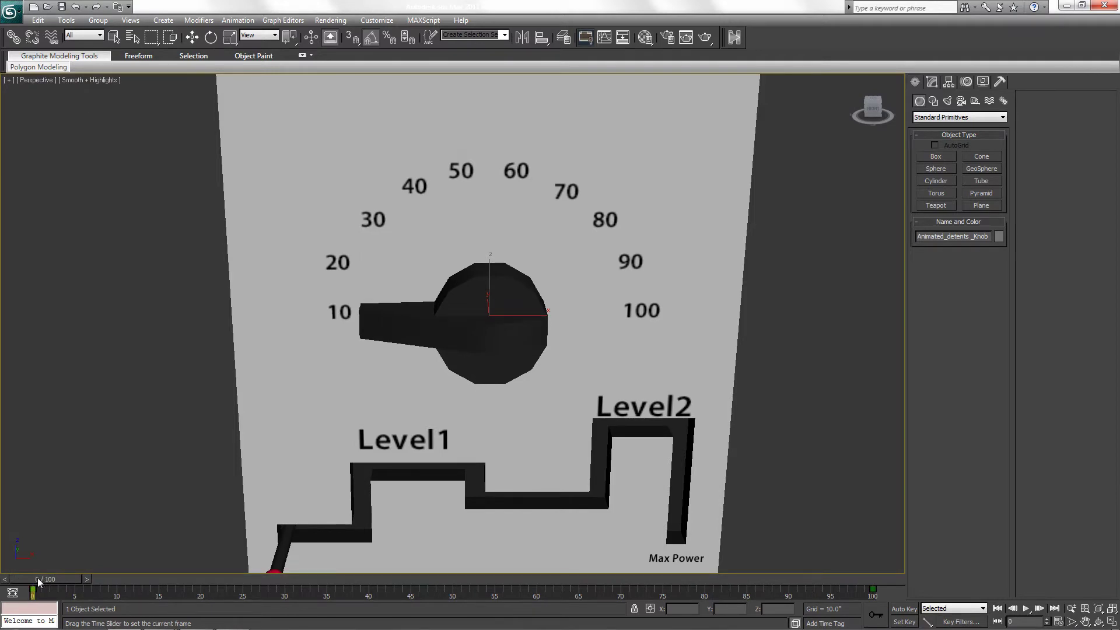
Scrub the detent knob's animation to frame 10 and back to frame 0, and switch back to the Replic8 Editor
drag(38, 578, 121, 576)
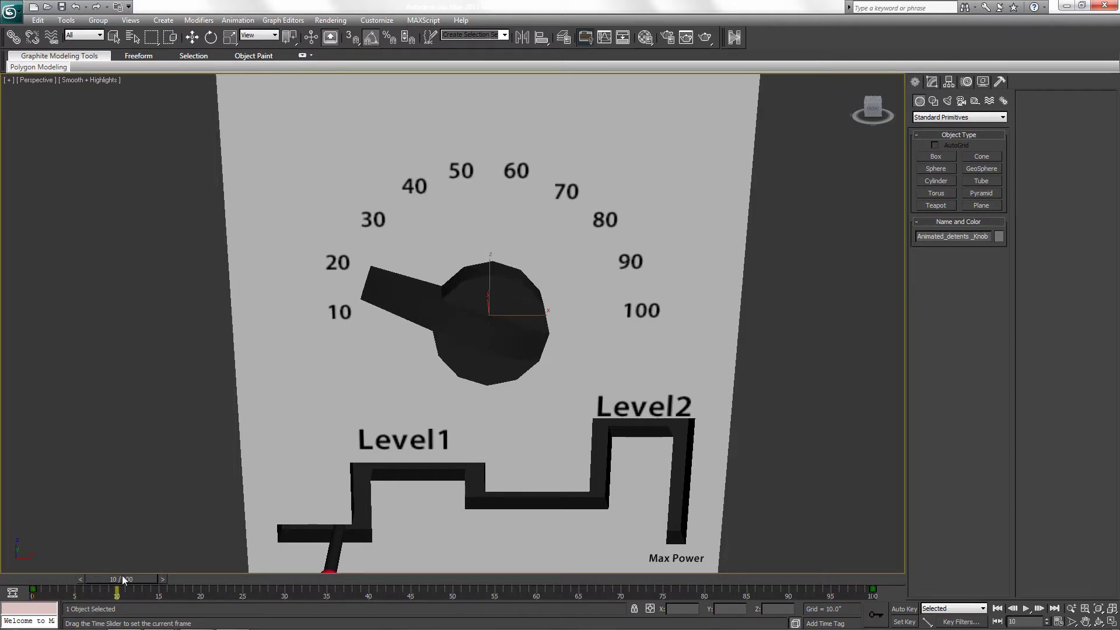
drag(121, 576, 38, 577)
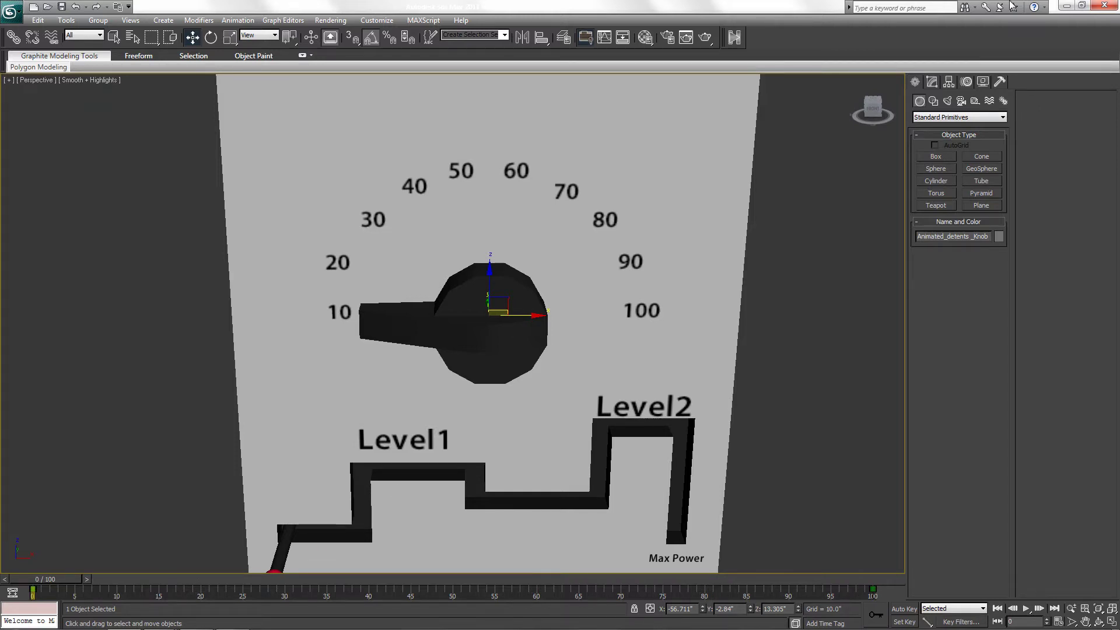
click(1067, 6)
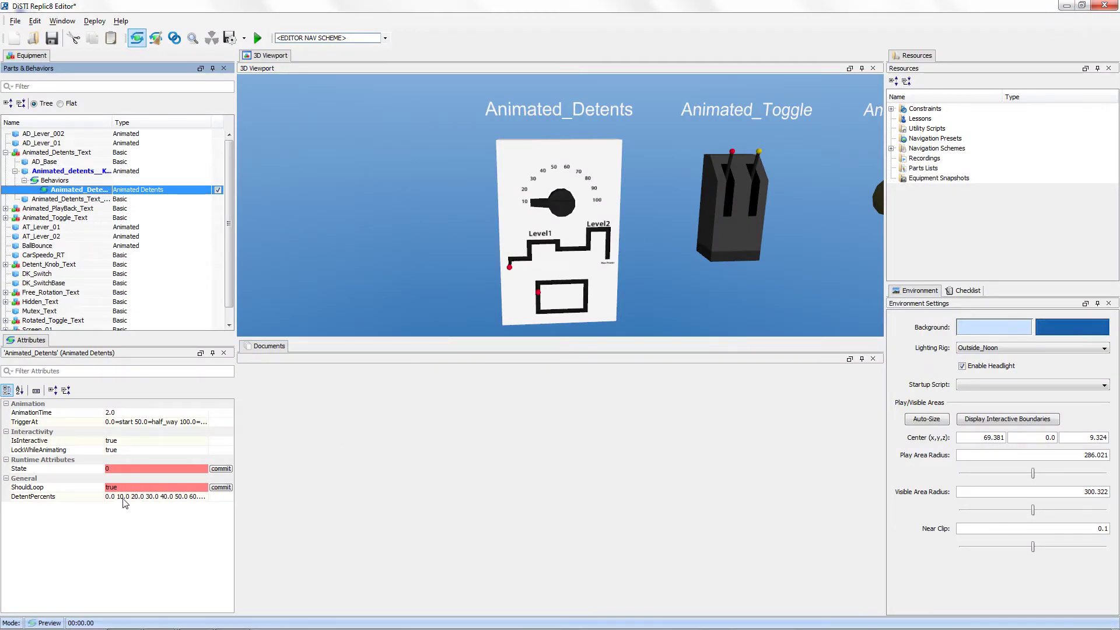
Leave preview mode and add an Animated Detents behavior with the default instance name to the AD_Lever_01 part
scroll(425, 244, up, 4)
middle_drag(421, 250, 496, 216)
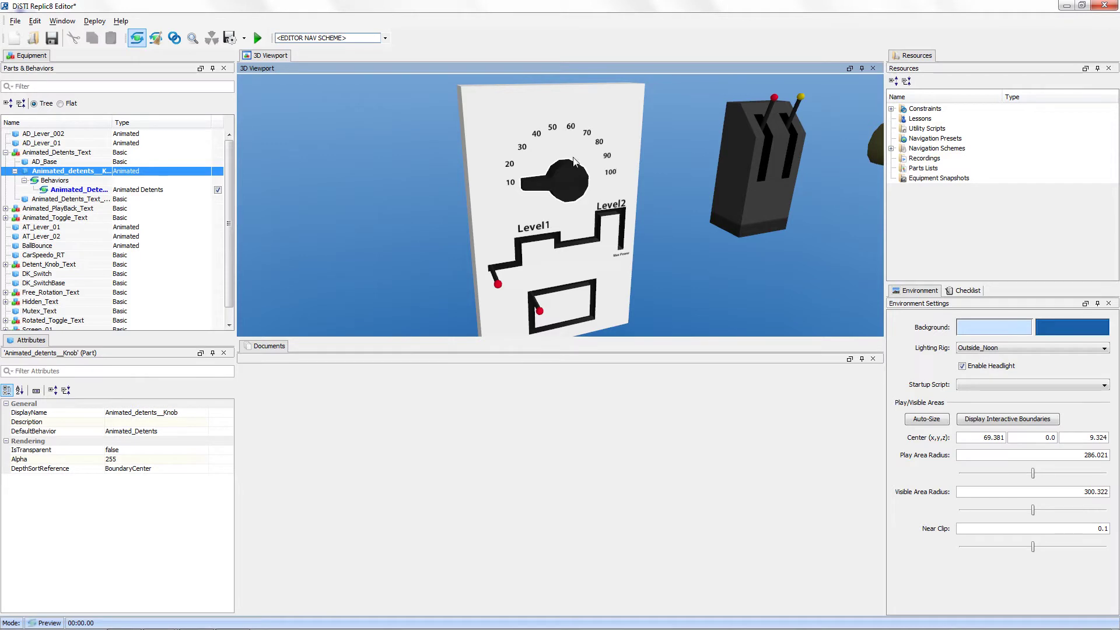
scroll(587, 228, up, 2)
middle_drag(591, 227, 489, 296)
scroll(576, 218, up, 1)
click(138, 41)
click(511, 273)
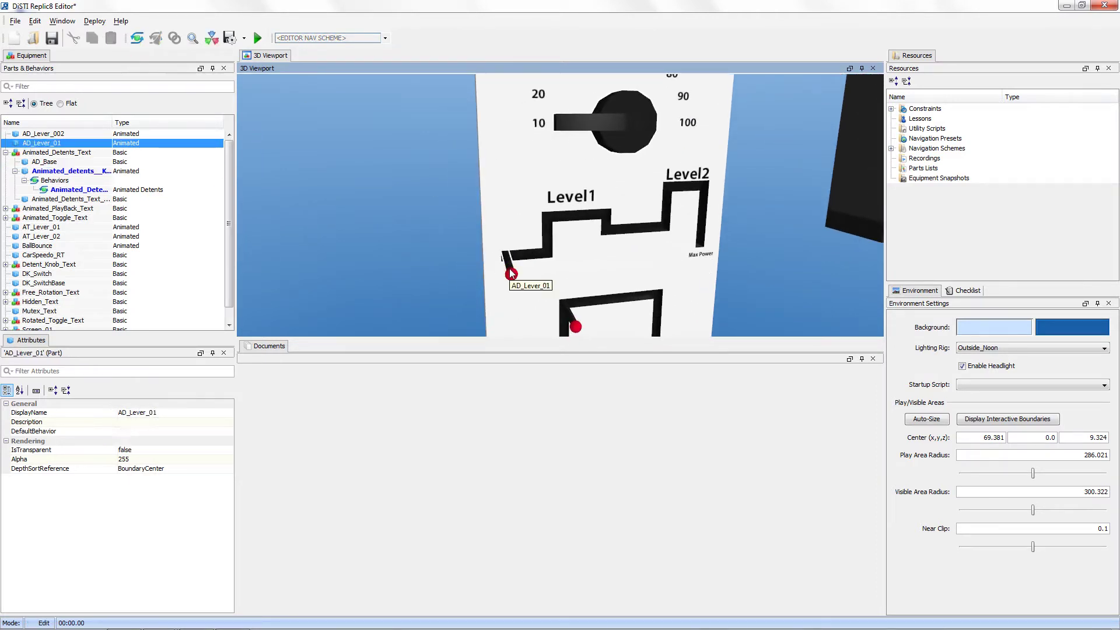
right_click(512, 274)
click(606, 290)
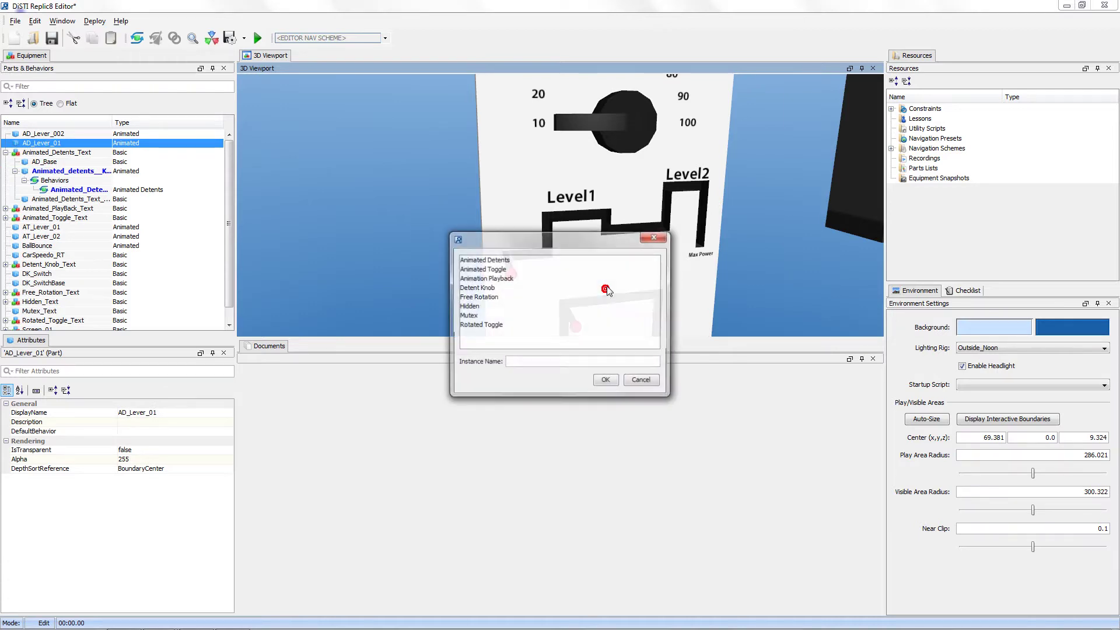
click(484, 260)
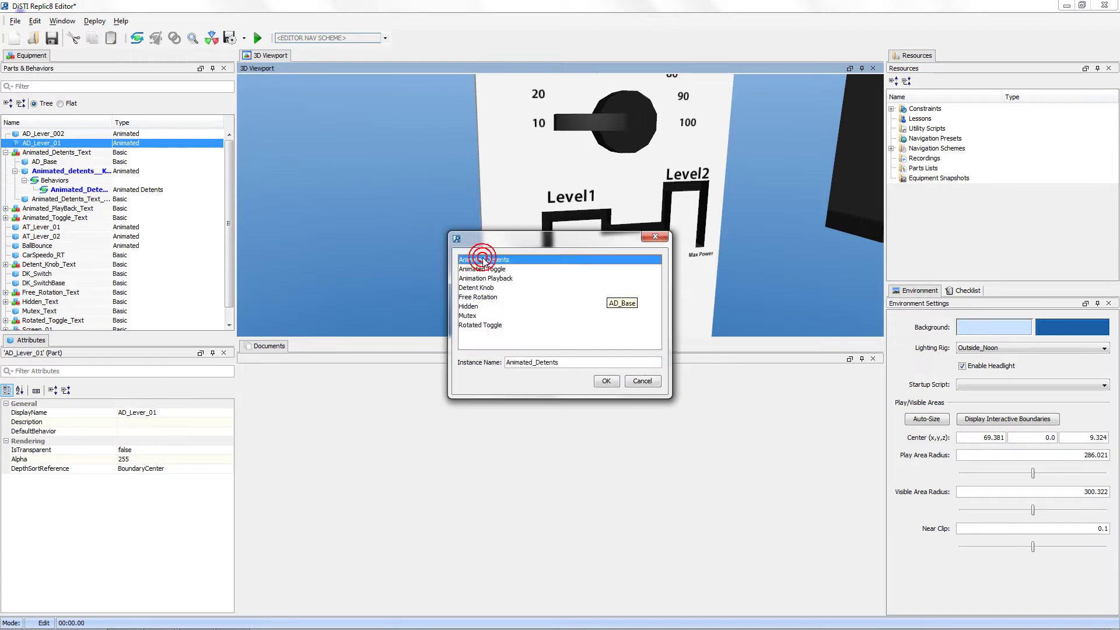
double_click(483, 261)
click(132, 40)
mouse_move(507, 271)
mouse_down()
mouse_move(551, 266)
mouse_move(549, 253)
mouse_up()
click(80, 163)
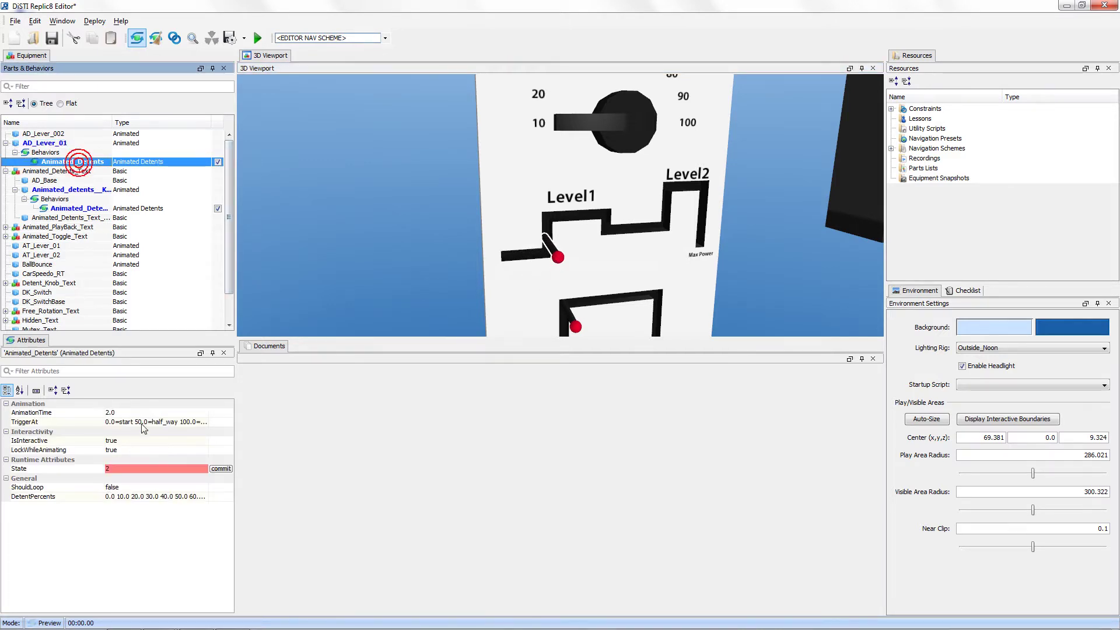
click(125, 496)
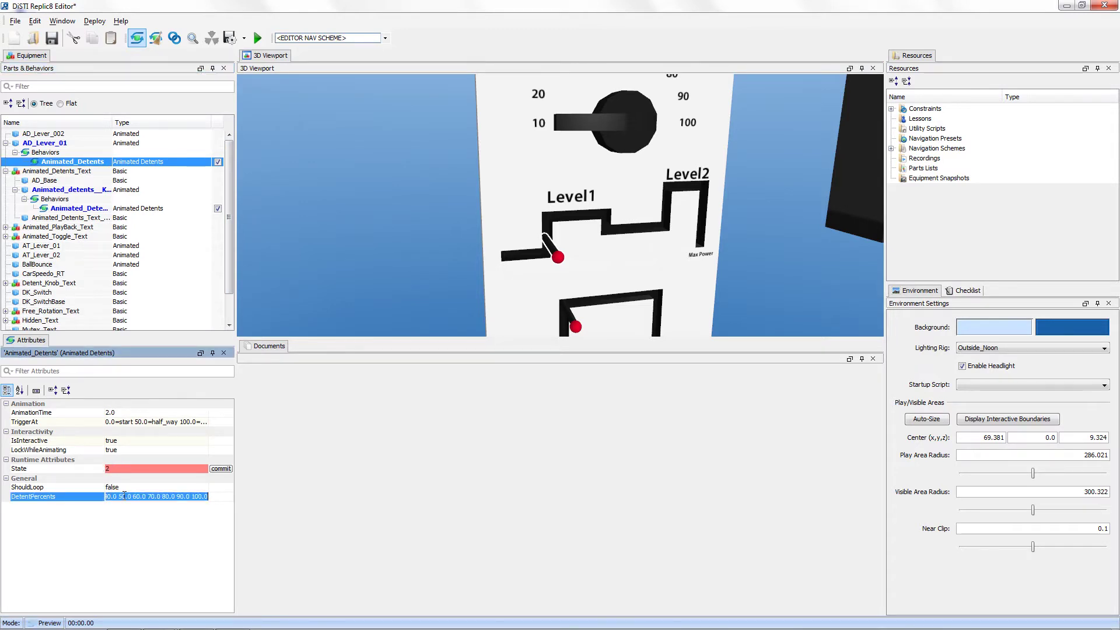
key(BackSpace)
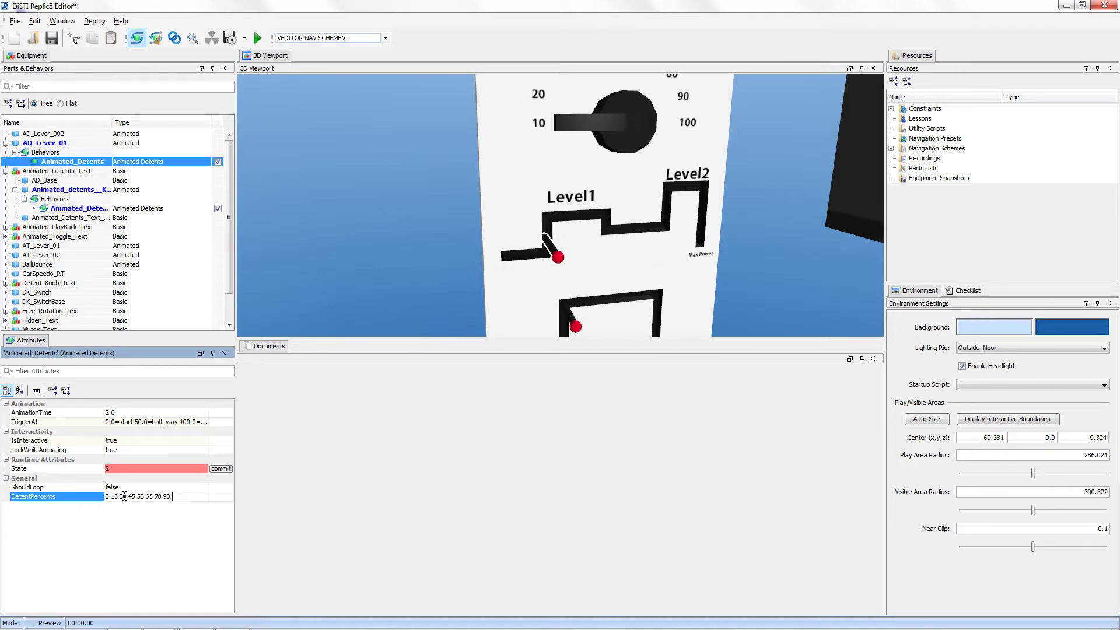
click(124, 496)
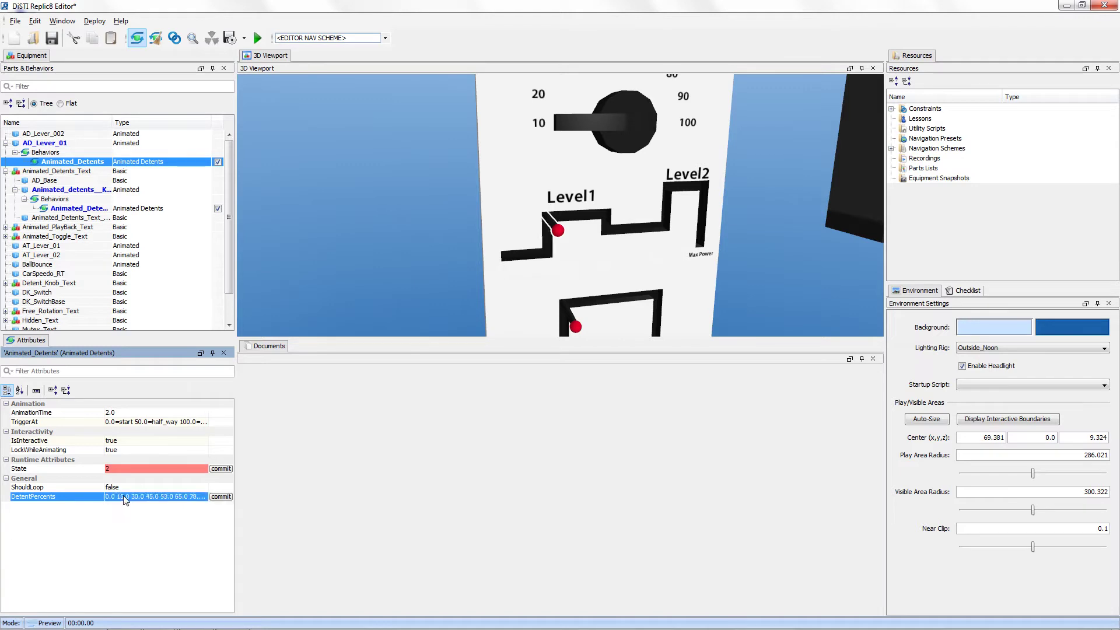
Move AD_Lever_01 along its stepped track towards Level2 to test the new detents
click(560, 234)
drag(586, 221, 683, 238)
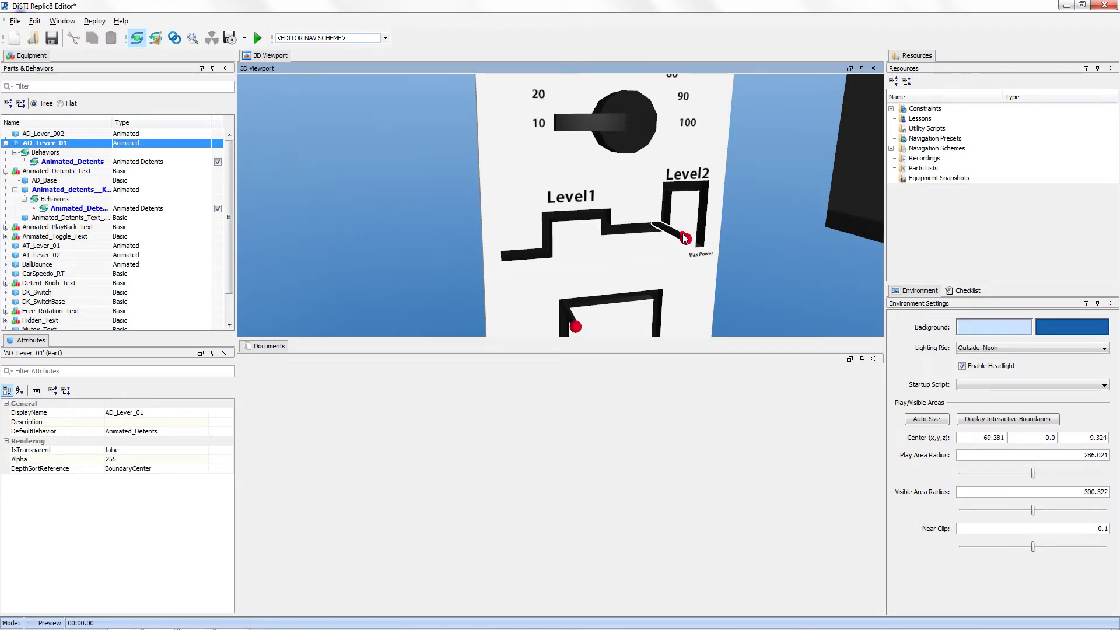
Return to edit mode and add an Animated Detents behavior to the AD_Lever_002 part in the rectangular track
middle_drag(666, 244, 679, 192)
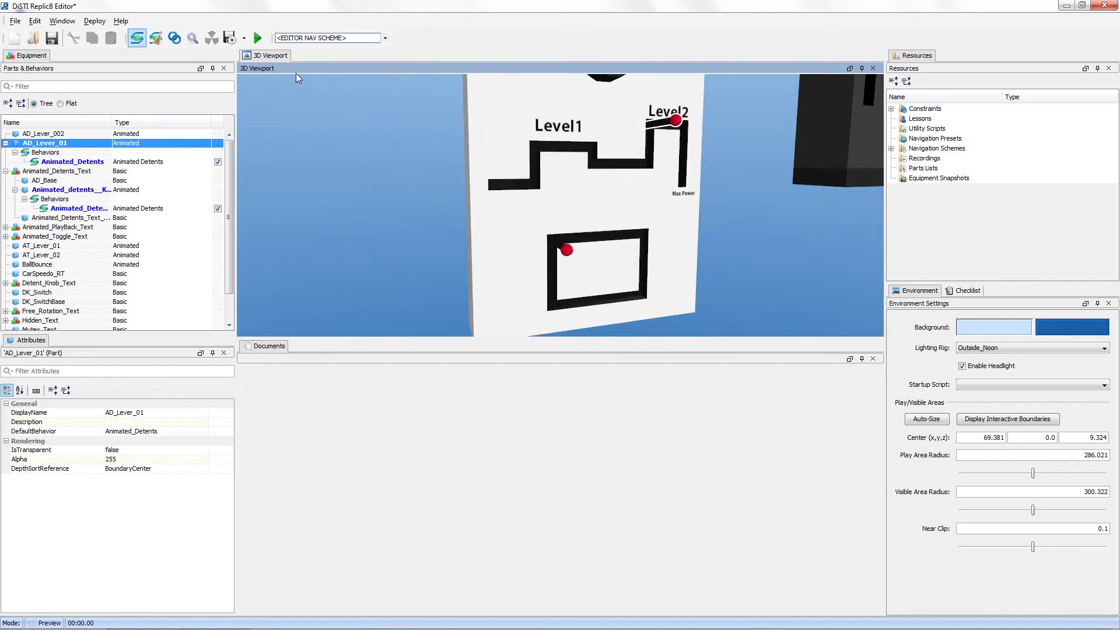
click(137, 38)
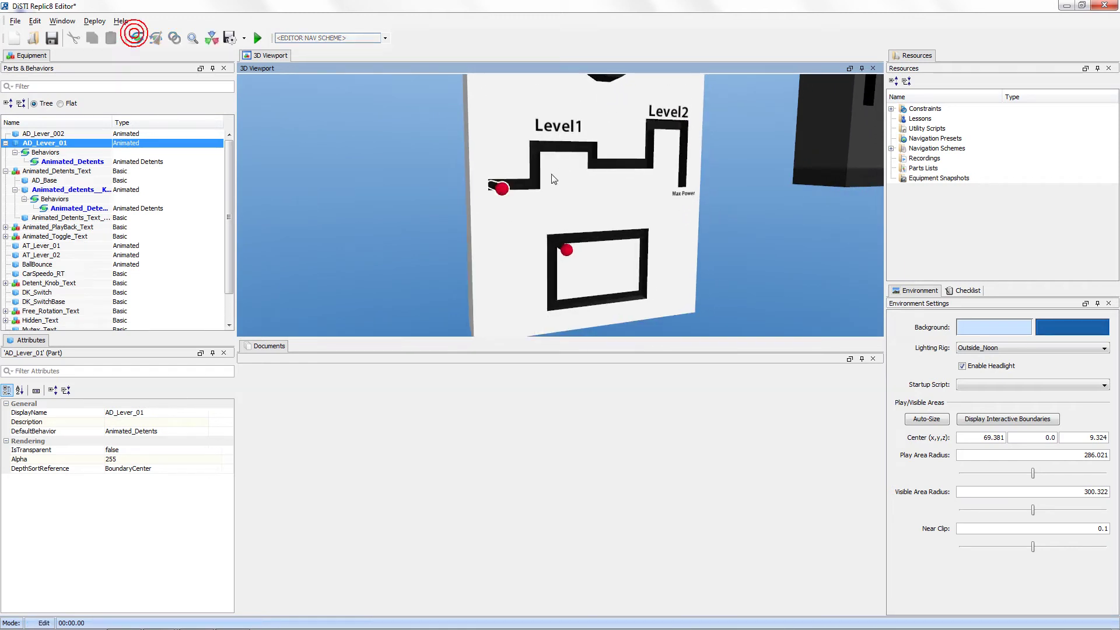
click(566, 251)
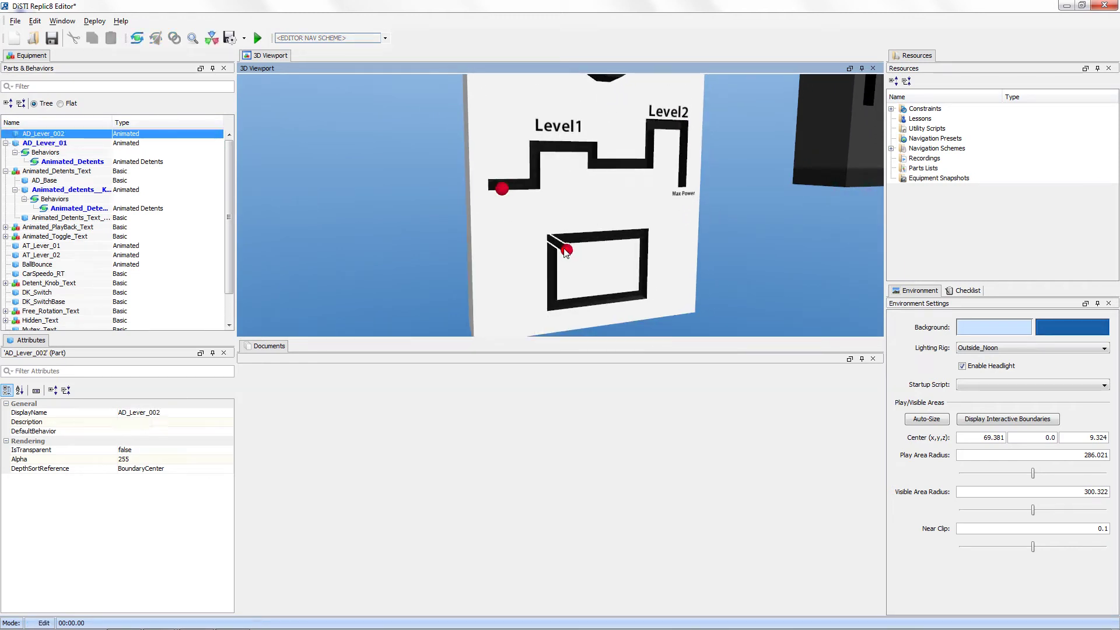
right_click(48, 135)
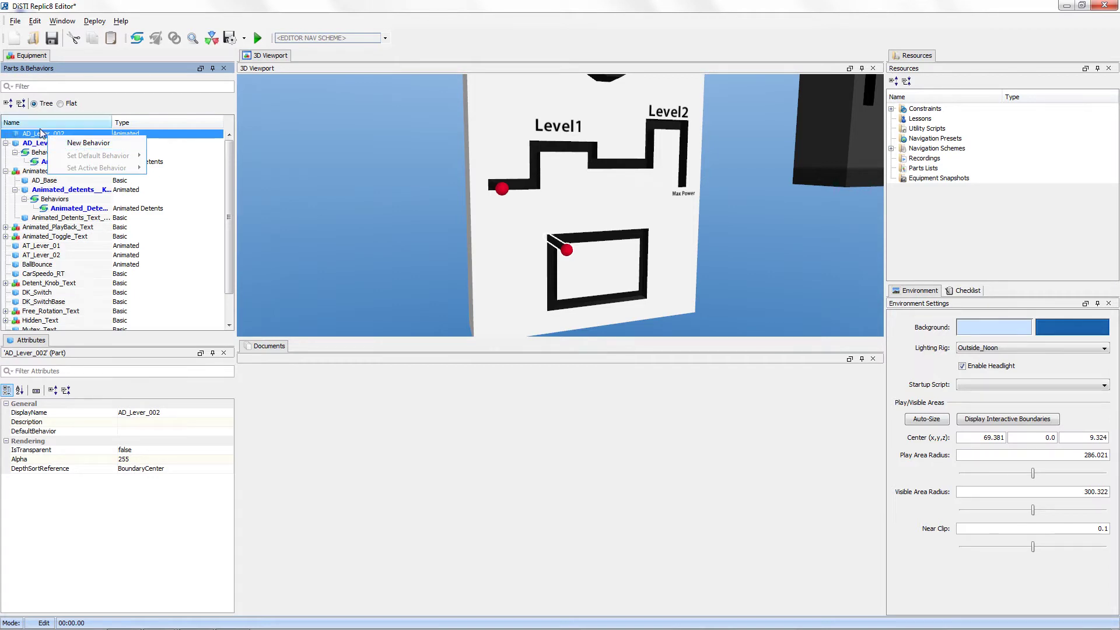
click(81, 143)
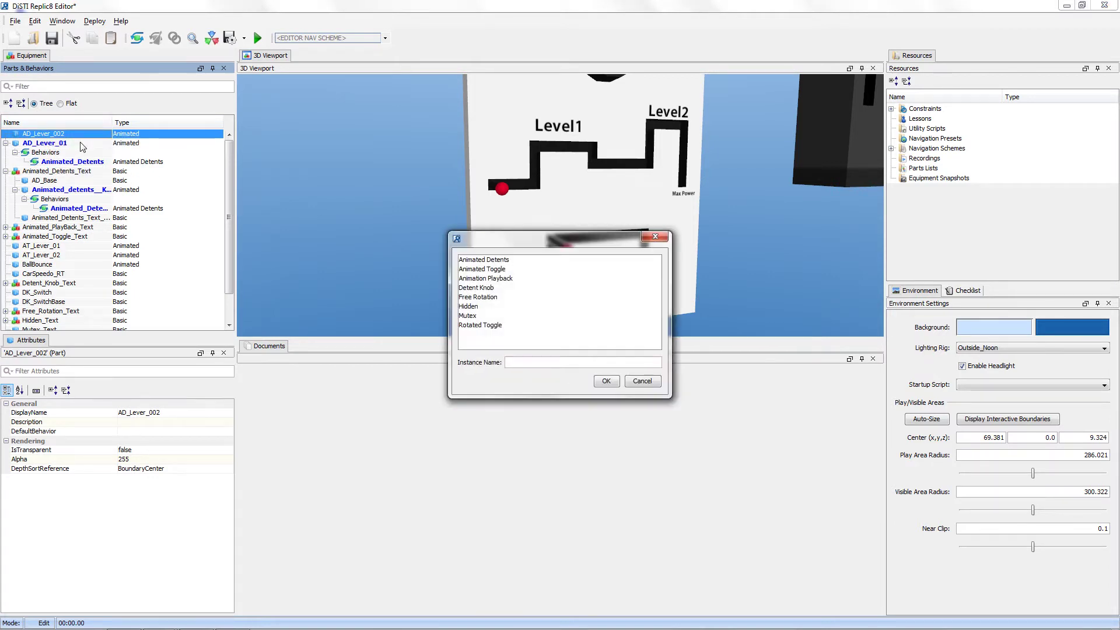
click(509, 262)
double_click(507, 261)
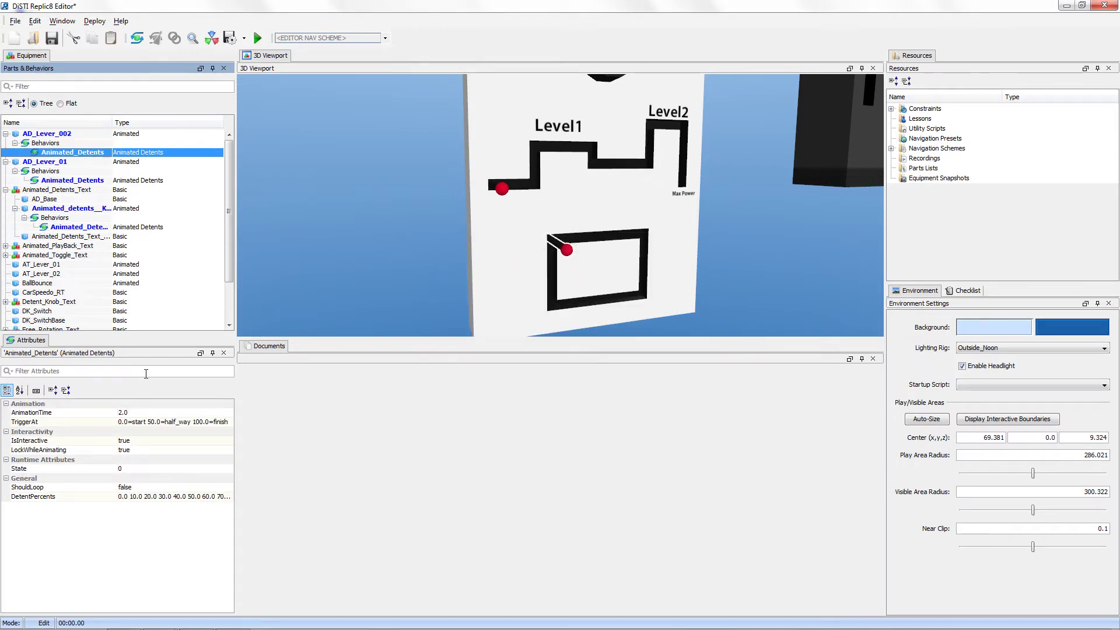
click(144, 497)
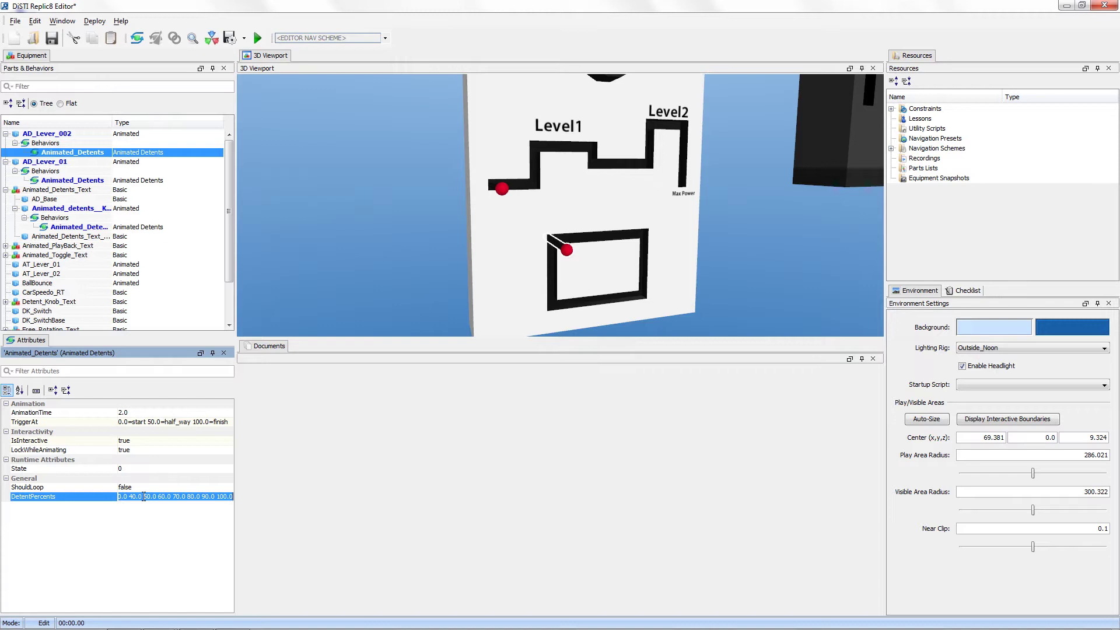
text(0 25 50)
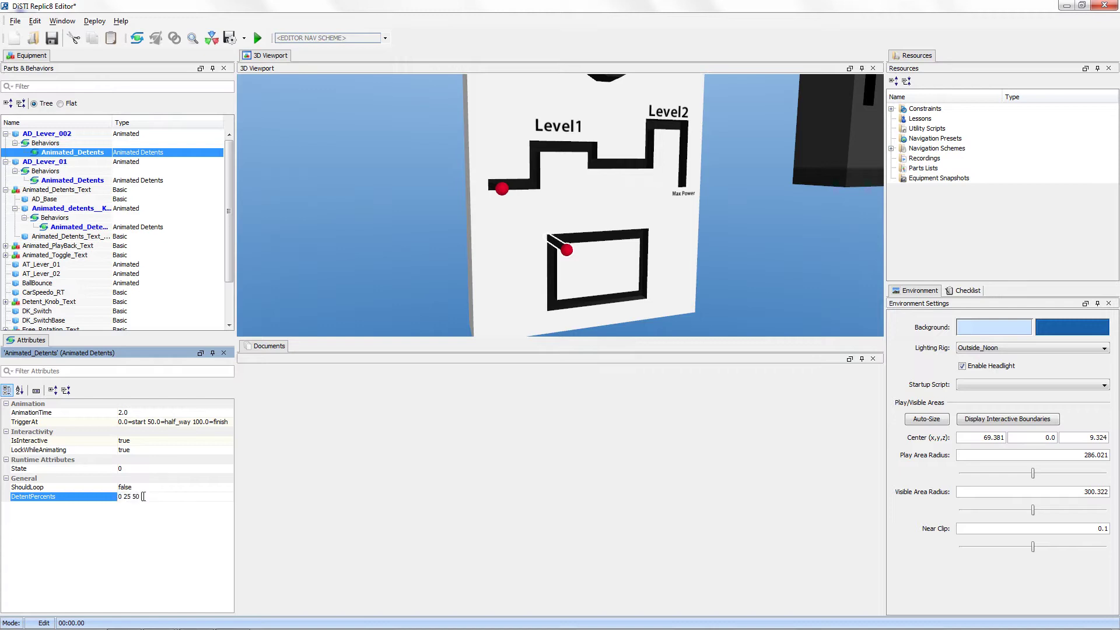
text(25.0 50.0 75.0 100)
key(Return)
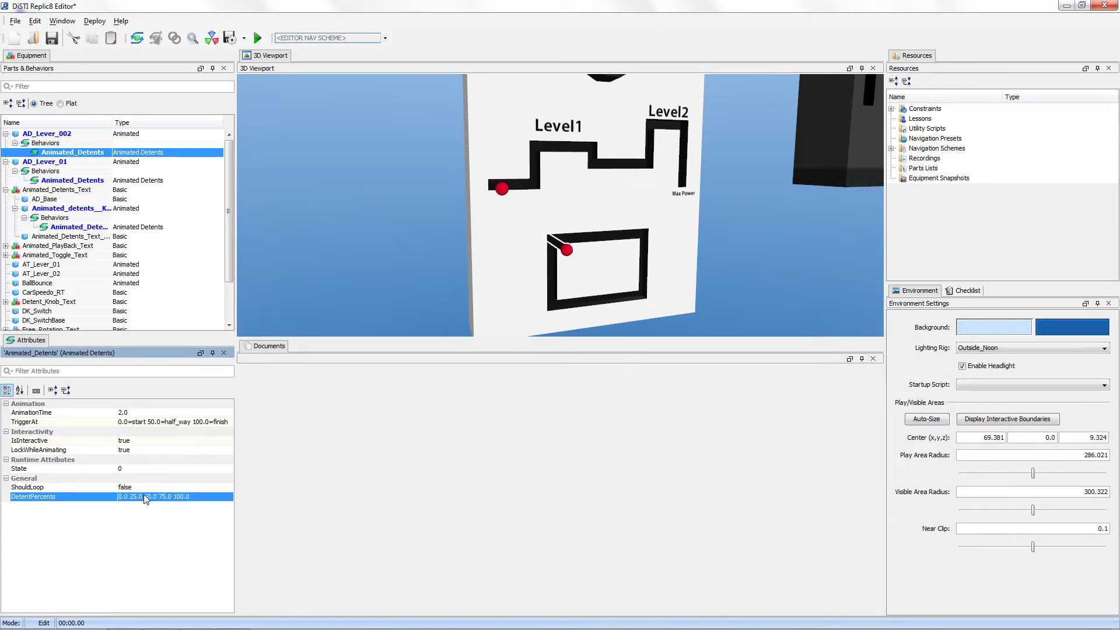
Start preview mode and move AD_Lever_002 around its rectangular track to test the detents
click(567, 250)
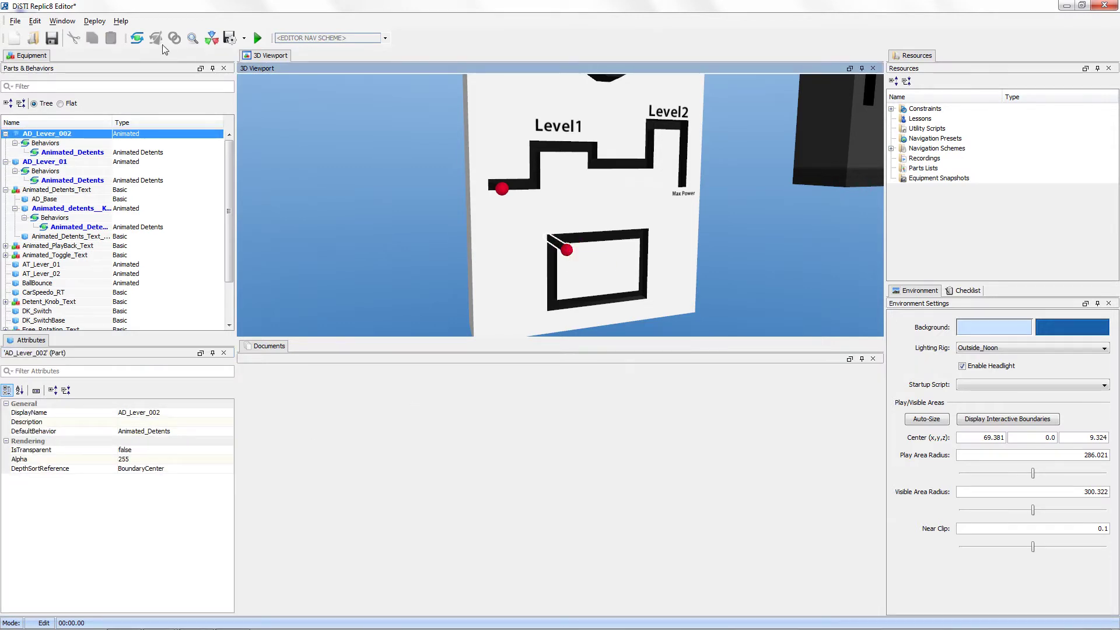
click(136, 38)
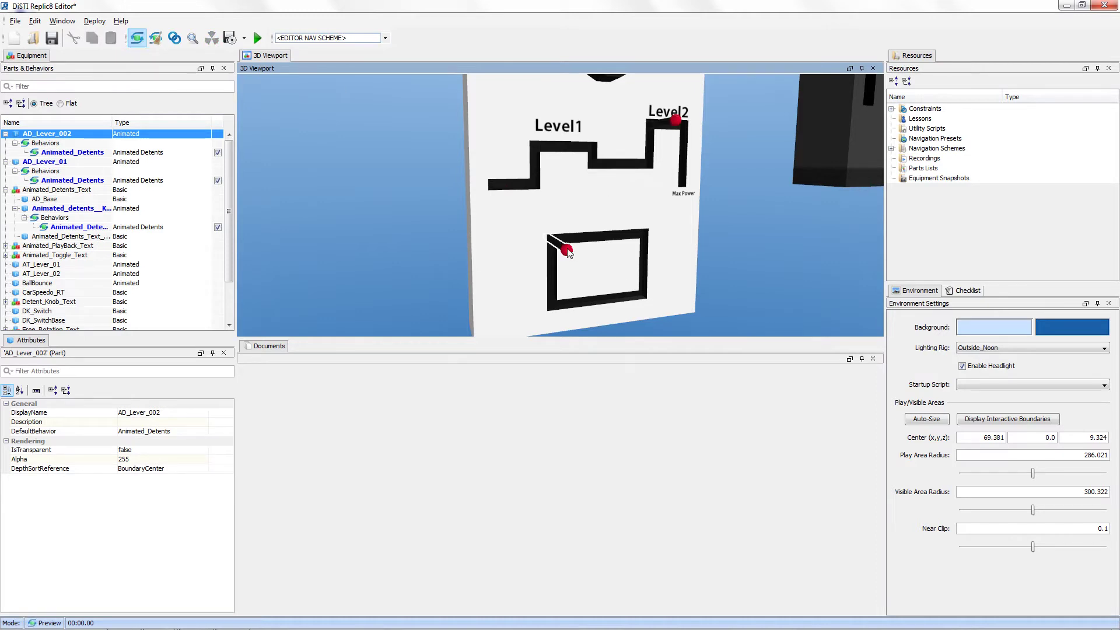
mouse_move(567, 250)
mouse_down()
mouse_move(656, 246)
mouse_move(657, 302)
mouse_move(567, 315)
mouse_move(570, 246)
mouse_move(577, 257)
mouse_up()
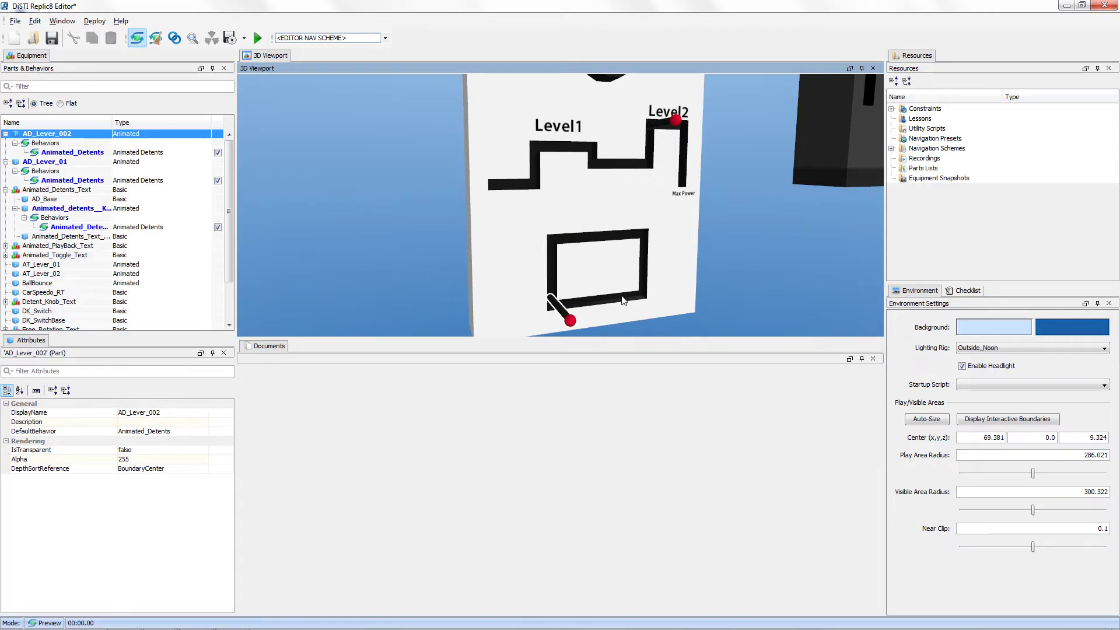
Set ShouldLoop to true on AD_Lever_002's Animated_Detents behavior
click(71, 153)
click(112, 487)
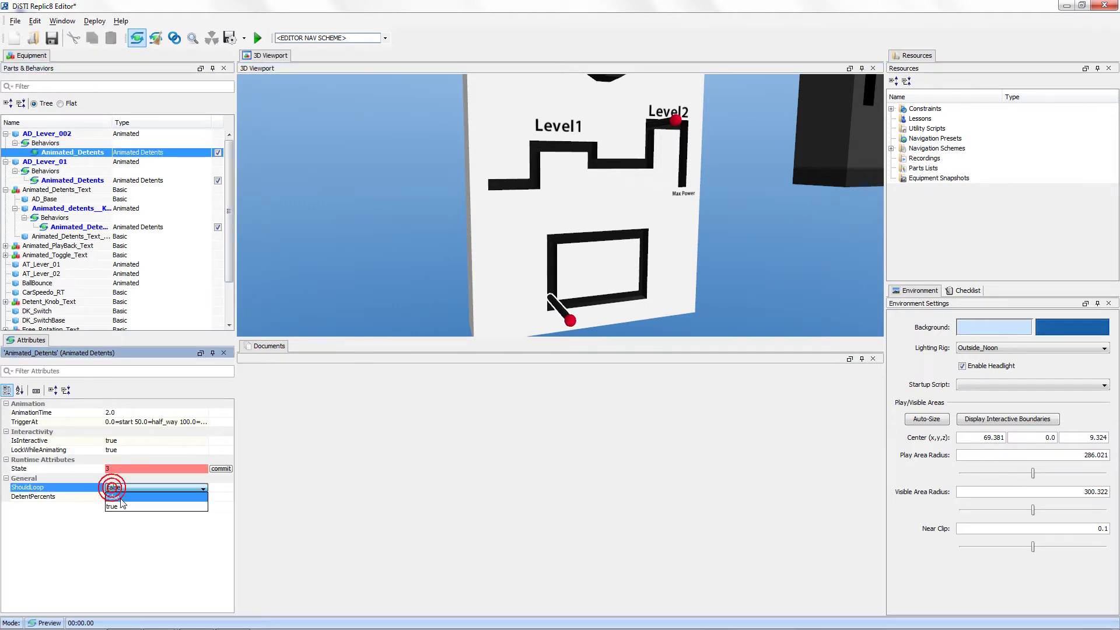
click(116, 506)
Move AD_Lever_002 around the rectangular track to test looping, and check the State in its Animated_Detents behavior's attributes
click(569, 320)
drag(569, 324, 666, 244)
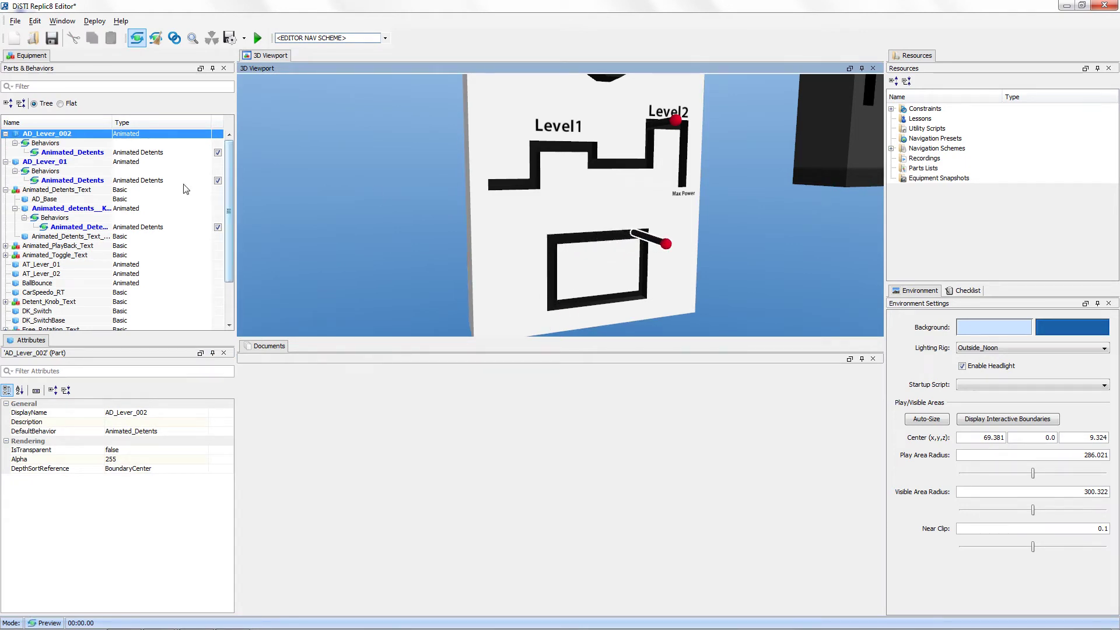
click(50, 152)
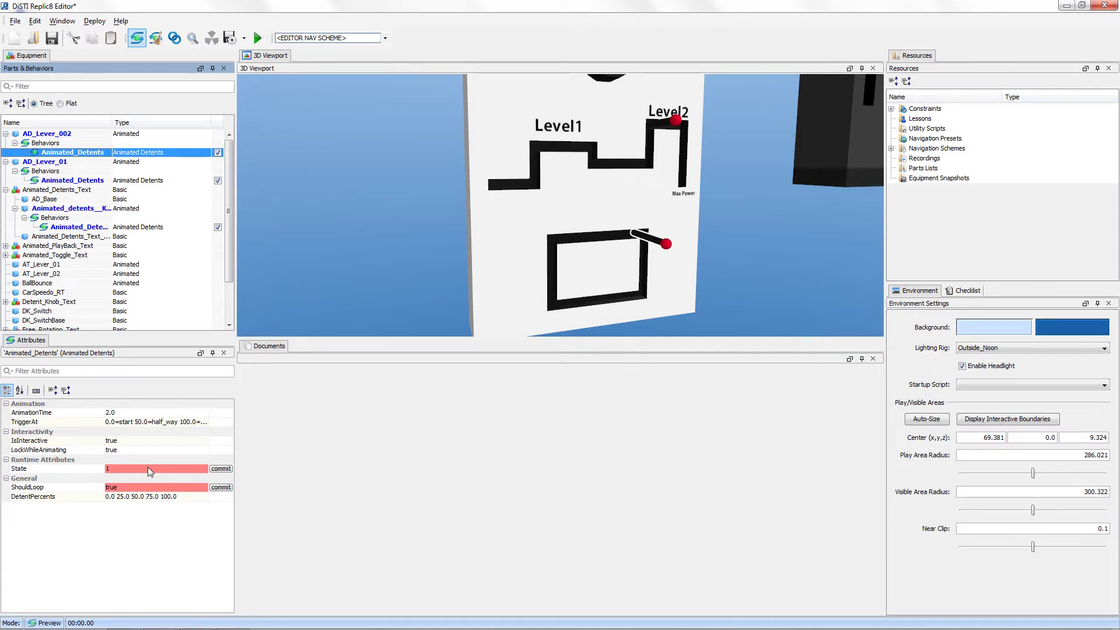
Return to edit mode and add an Animated Toggle behavior to AT_Lever_01, the red-tipped lever of the Animated_Toggle model
scroll(445, 174, down, 3)
right_drag(530, 163, 510, 176)
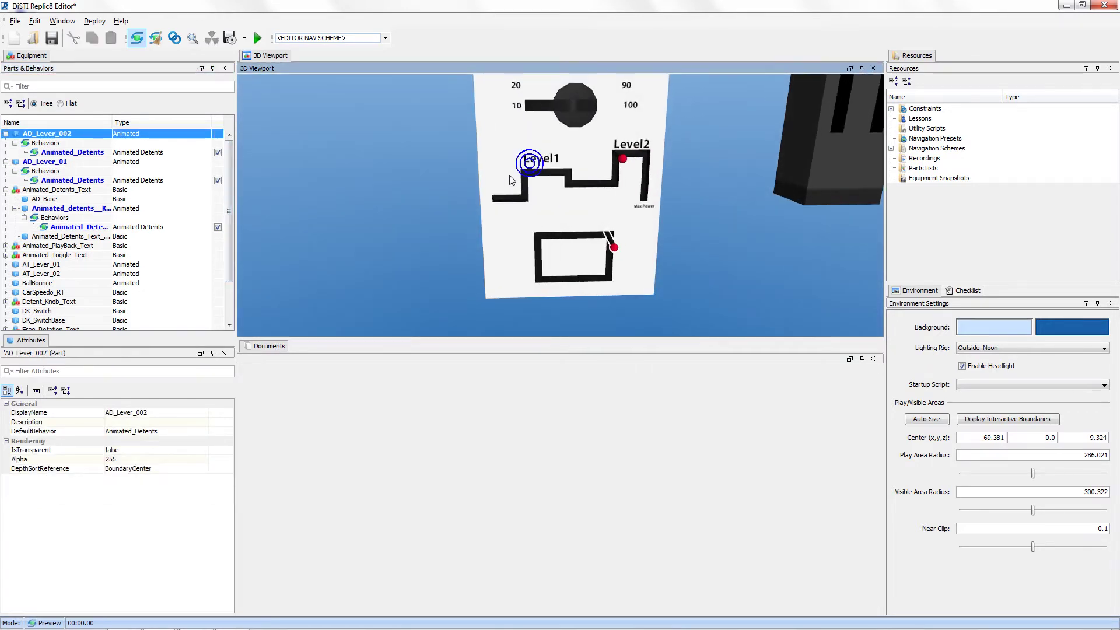
scroll(510, 176, down, 5)
right_drag(463, 219, 439, 156)
scroll(522, 216, up, 4)
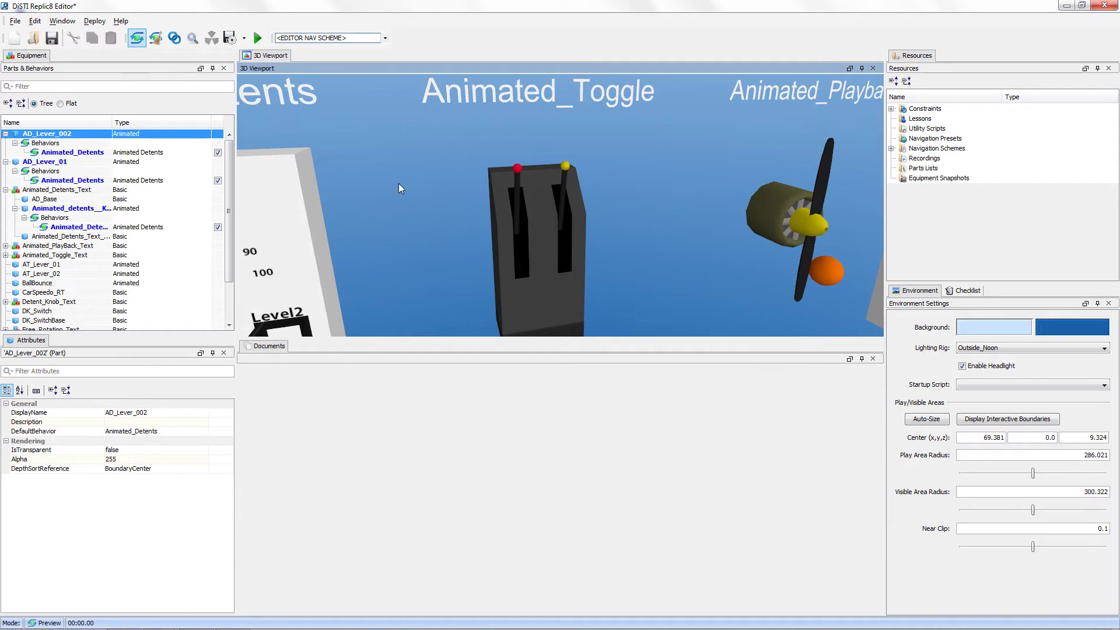
click(141, 37)
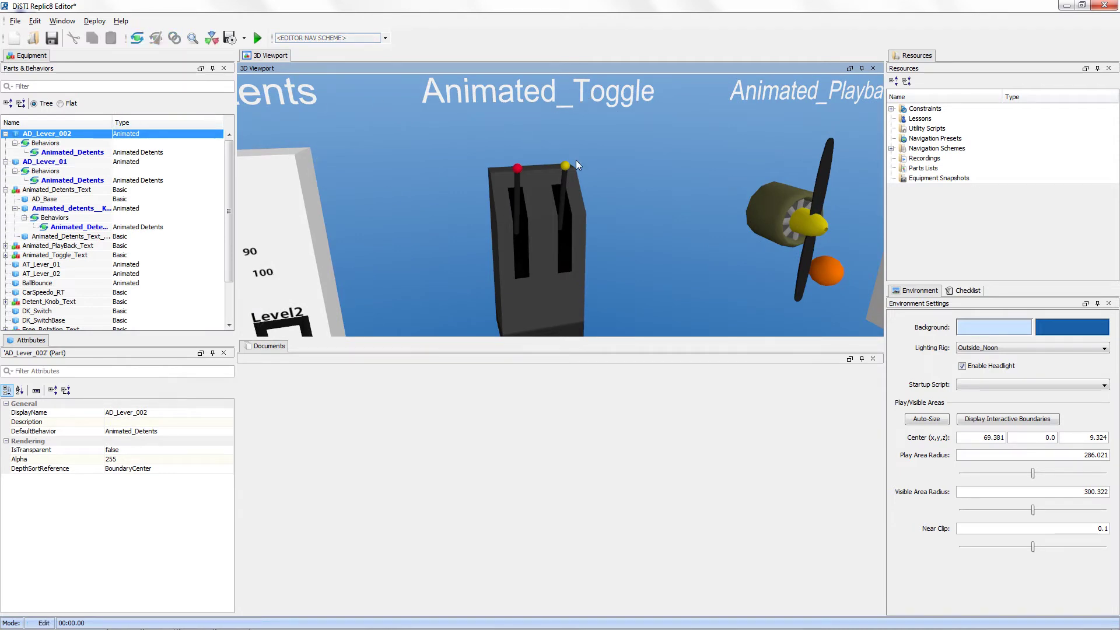
click(520, 170)
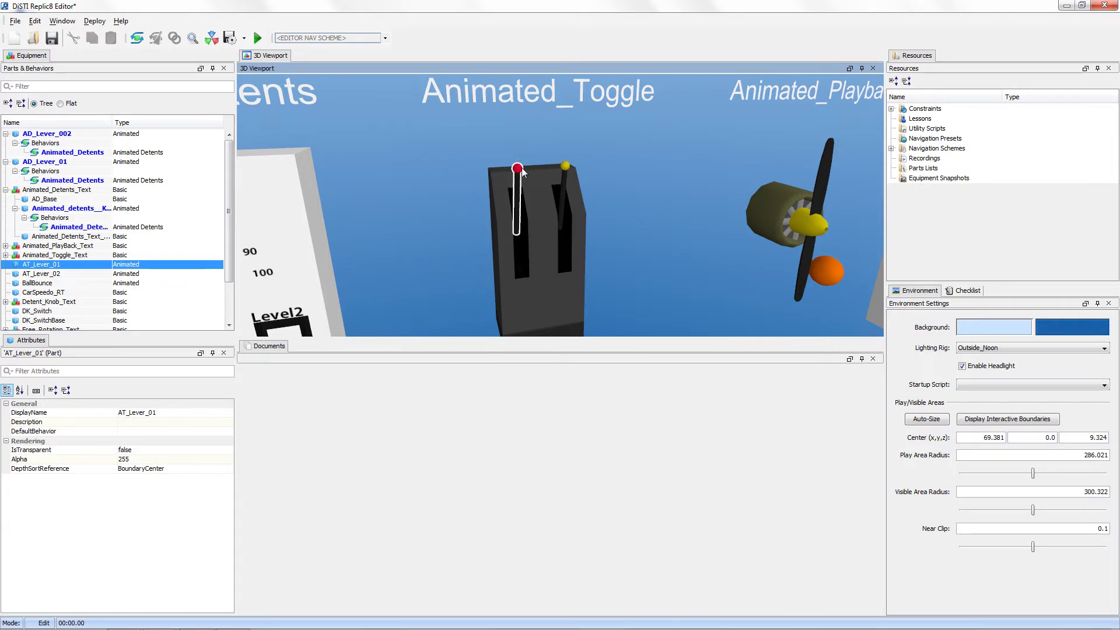
right_click(62, 267)
click(93, 277)
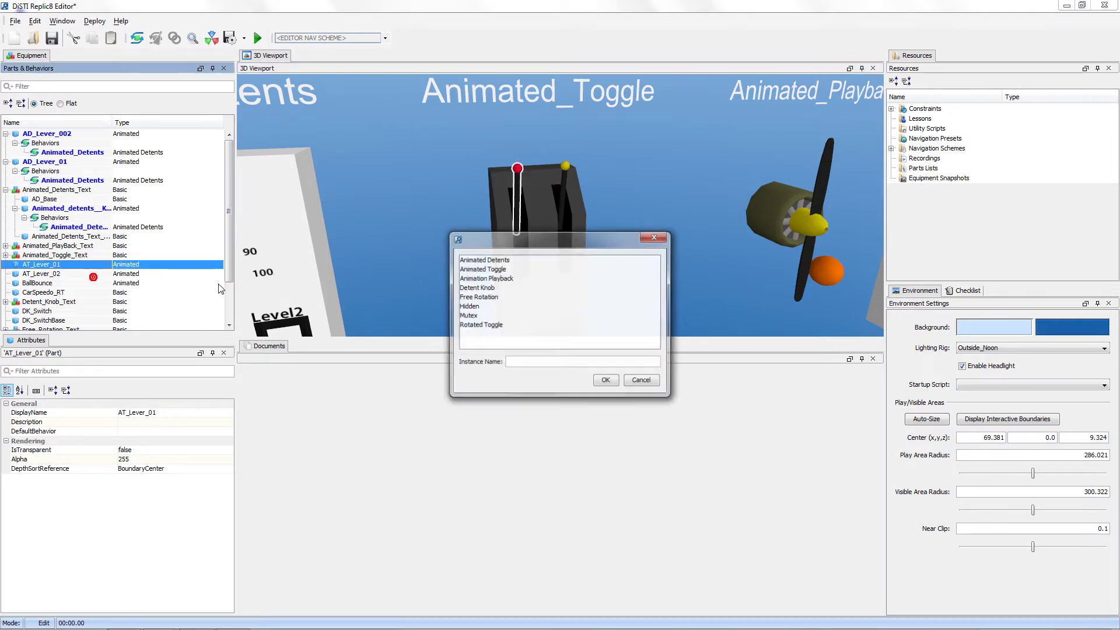
double_click(499, 270)
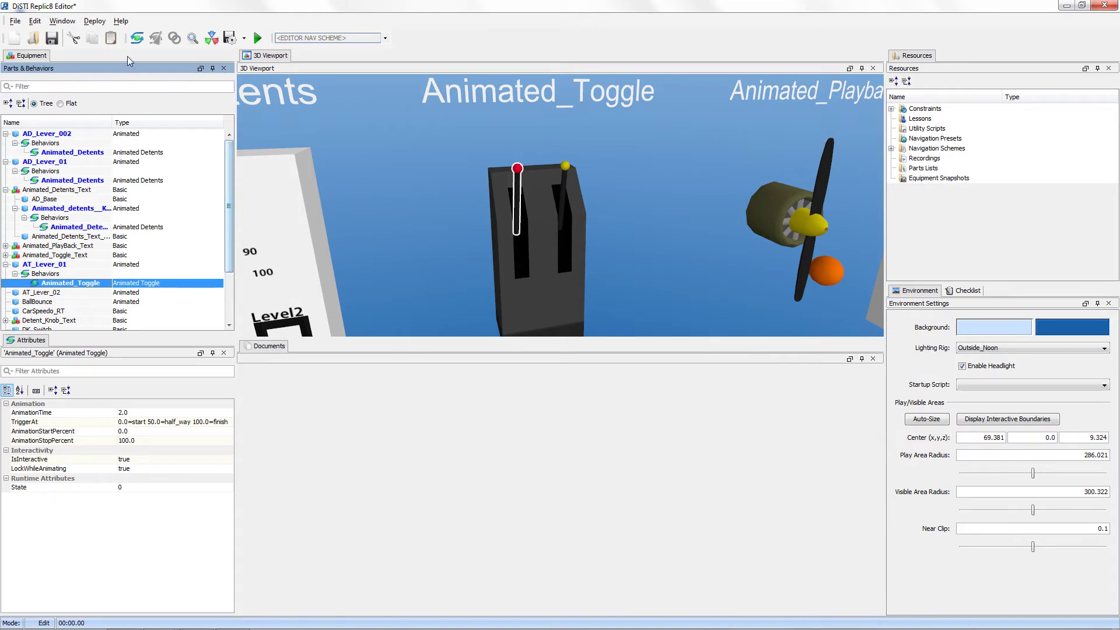
Start preview mode and flip AT_Lever_01 to test its Animated Toggle behavior
click(137, 39)
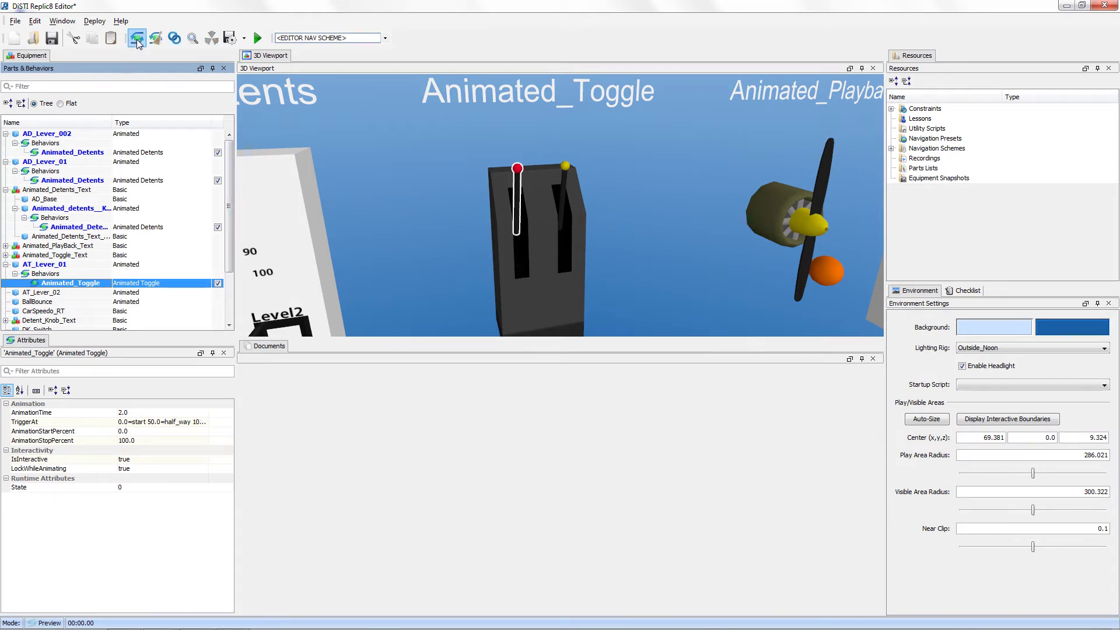
click(520, 169)
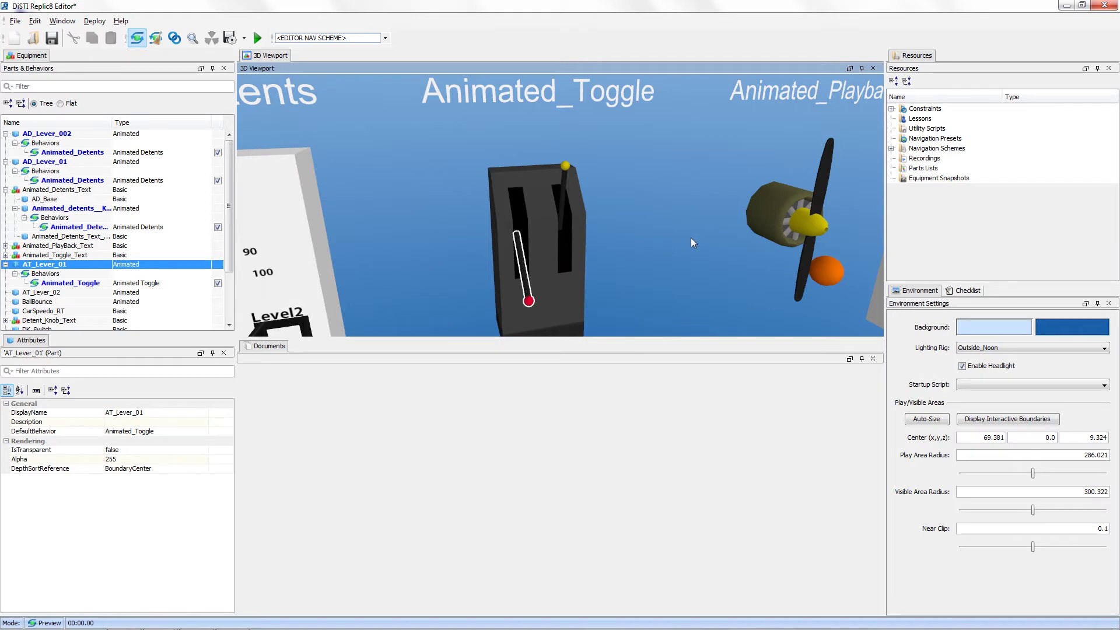
Flip AT_Lever_01 back to its starting position and examine the attributes of its Animated_Toggle behavior
click(529, 300)
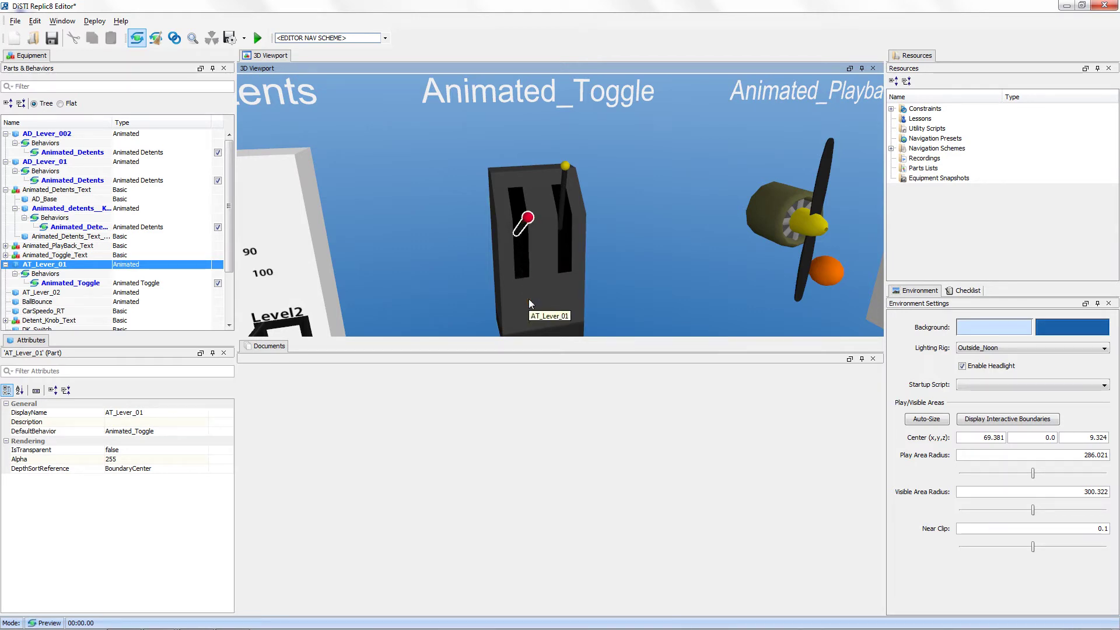
click(71, 284)
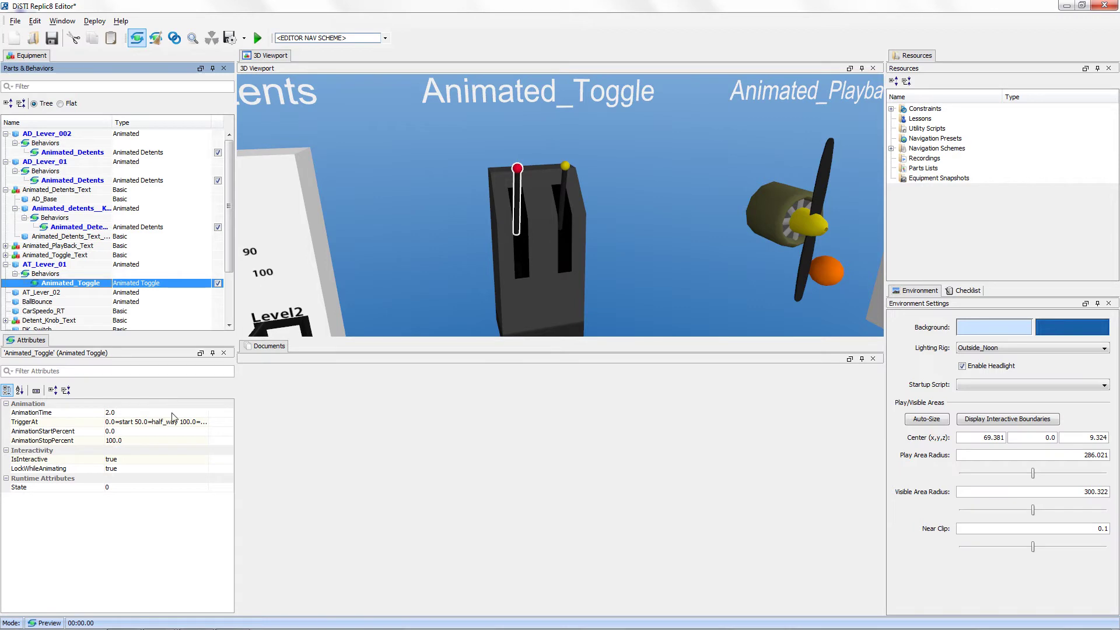
click(566, 168)
Switch the State of AT_Lever_01's Animated_Toggle behavior repeatedly between 1 and 0, ending at 0, to test driving the lever
click(30, 488)
click(120, 488)
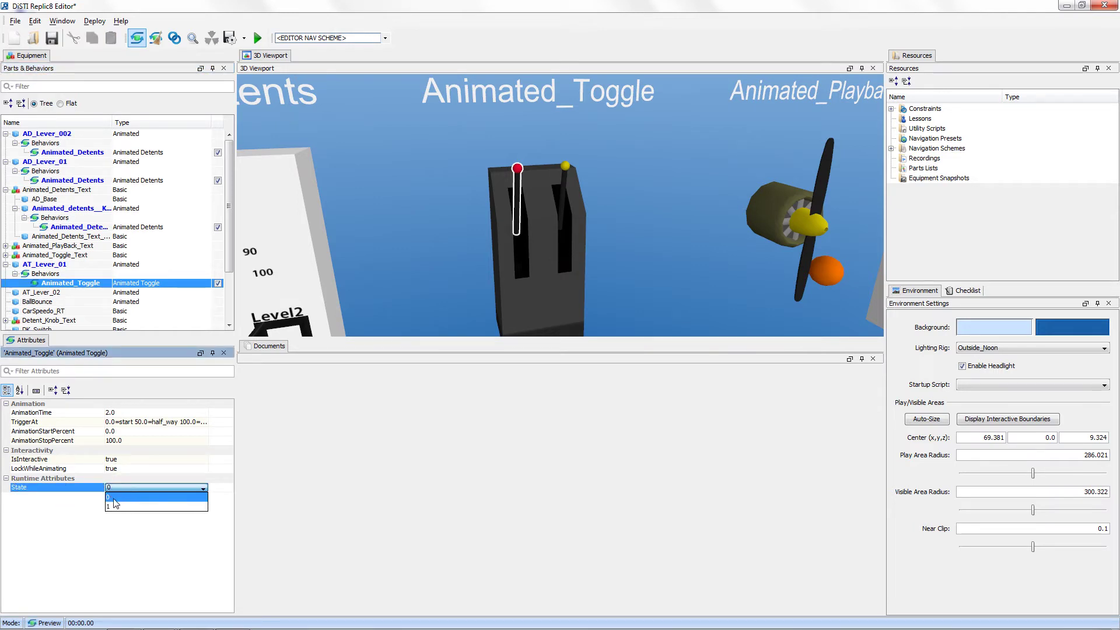
click(118, 504)
click(120, 487)
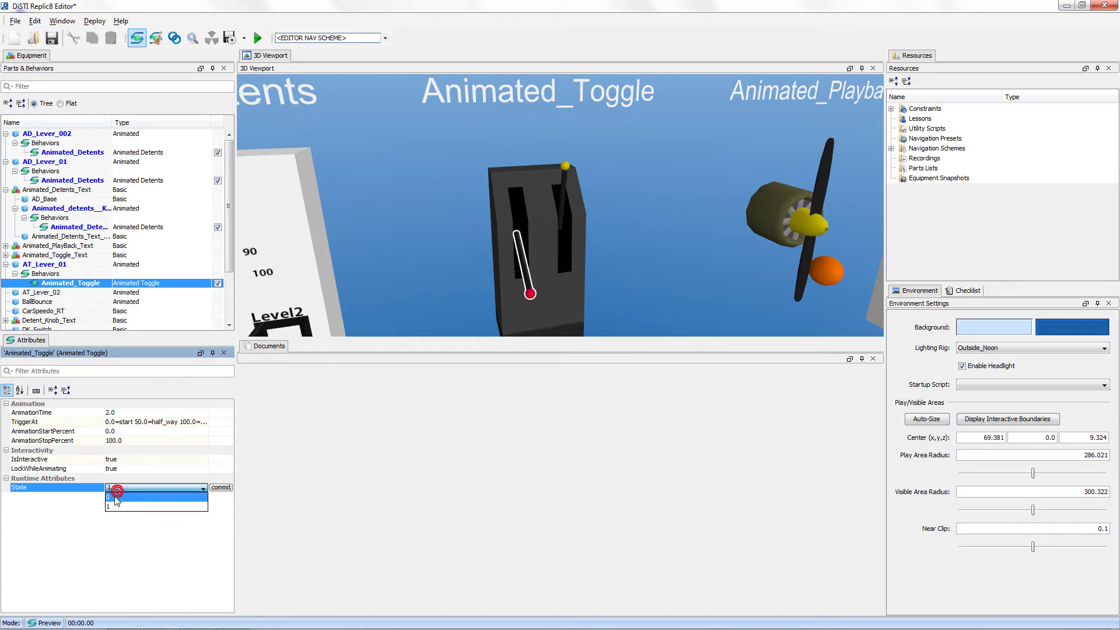
click(121, 497)
click(122, 487)
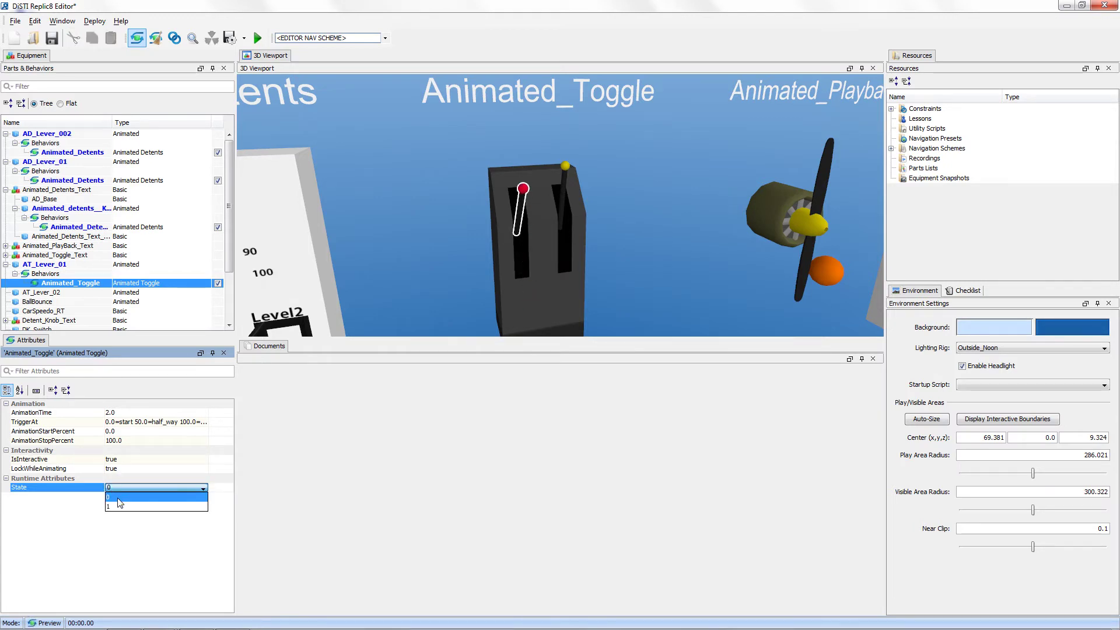
click(118, 505)
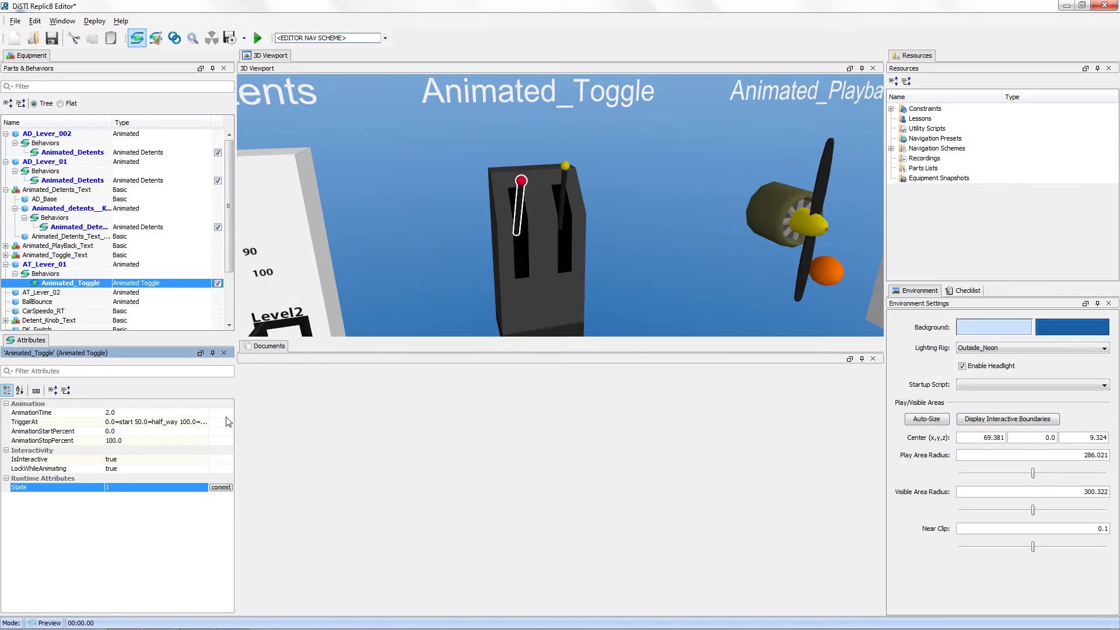
click(118, 488)
click(118, 497)
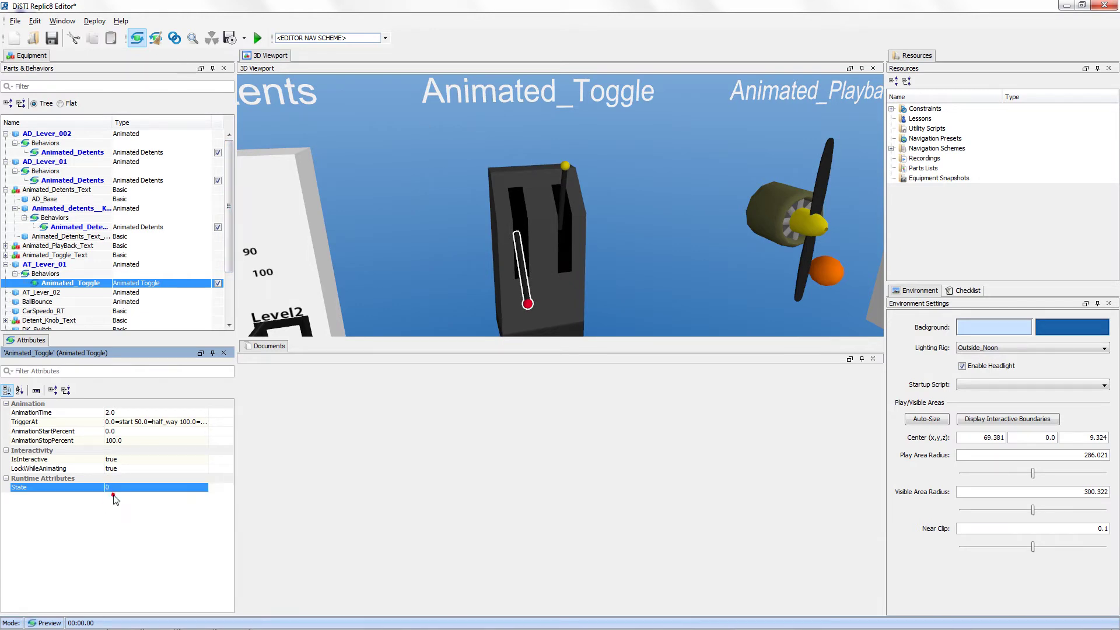
Return to edit mode and add an Animated Toggle behavior named LeverPulldown to AT_Lever_02, the yellow-tipped lever
click(136, 38)
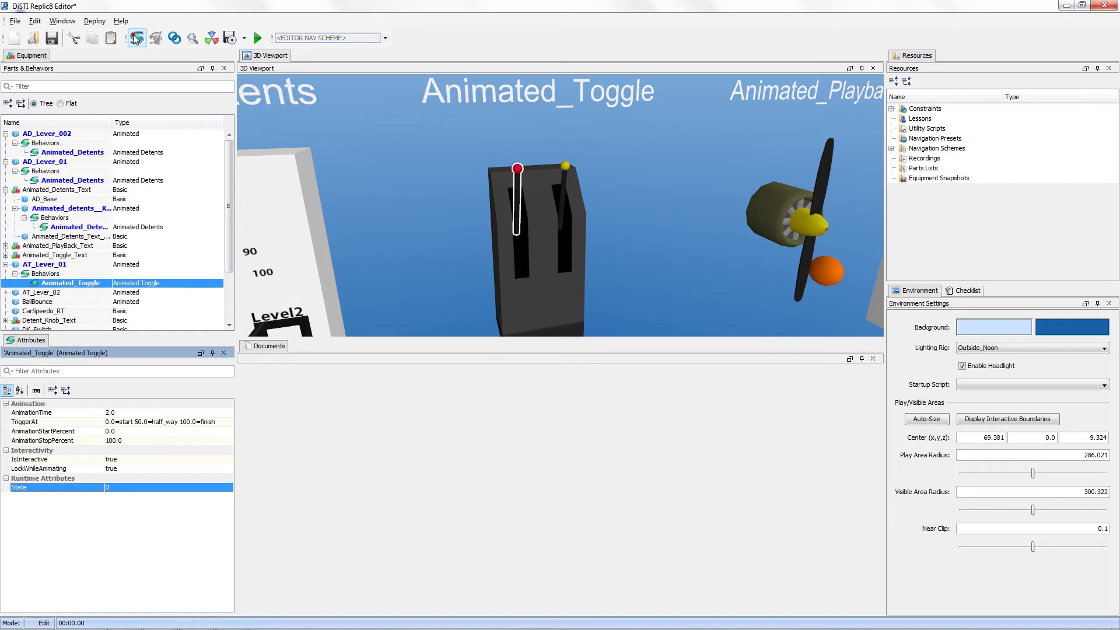
click(494, 123)
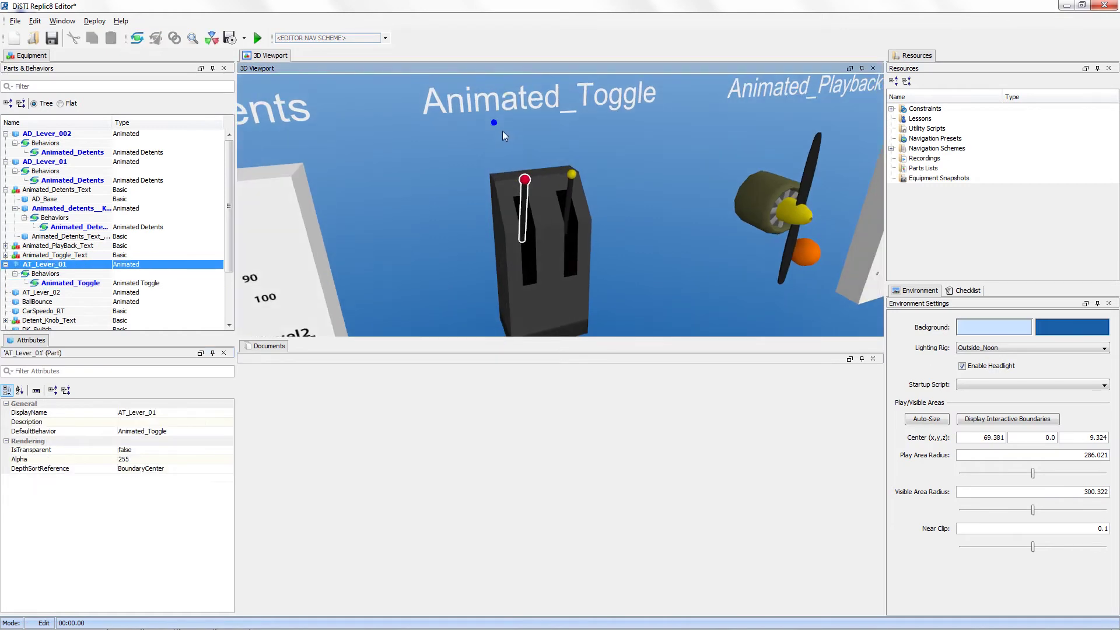
click(573, 174)
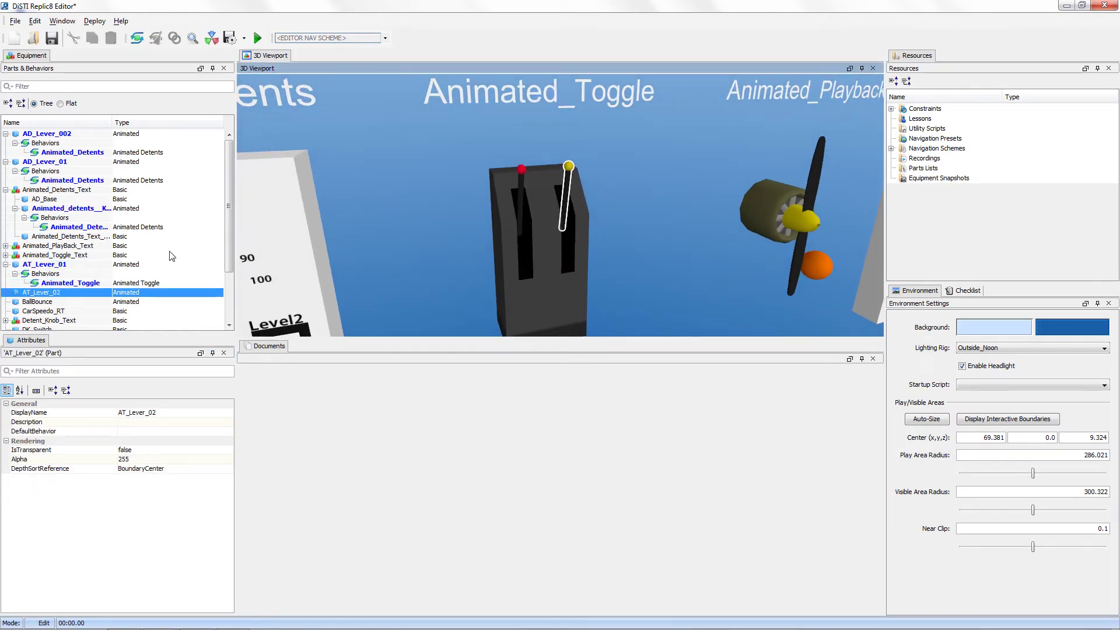
right_click(51, 293)
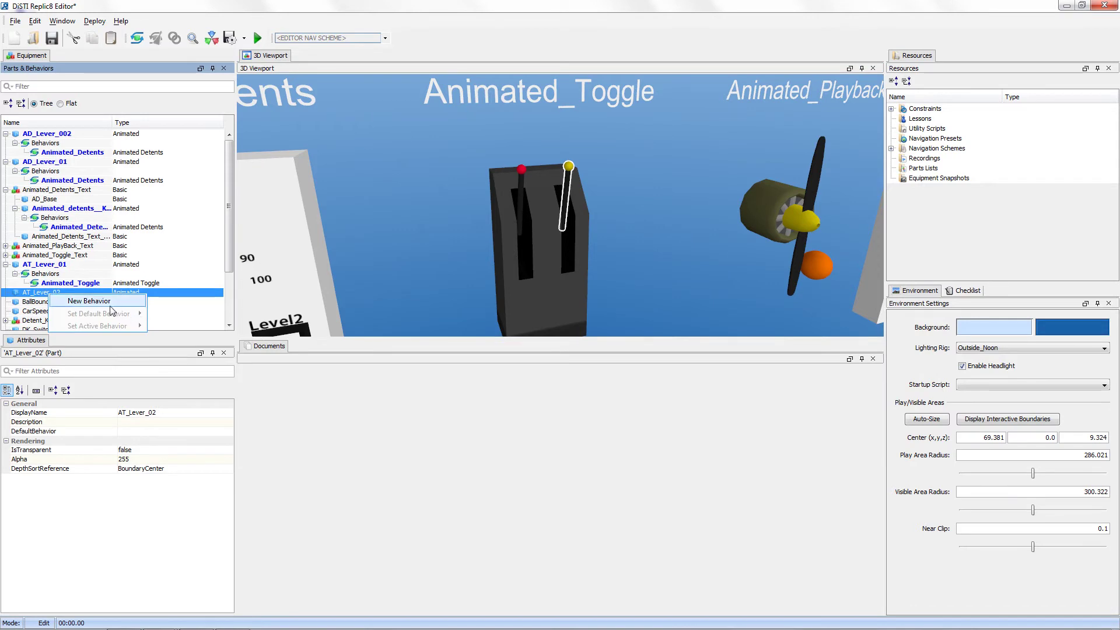
click(89, 301)
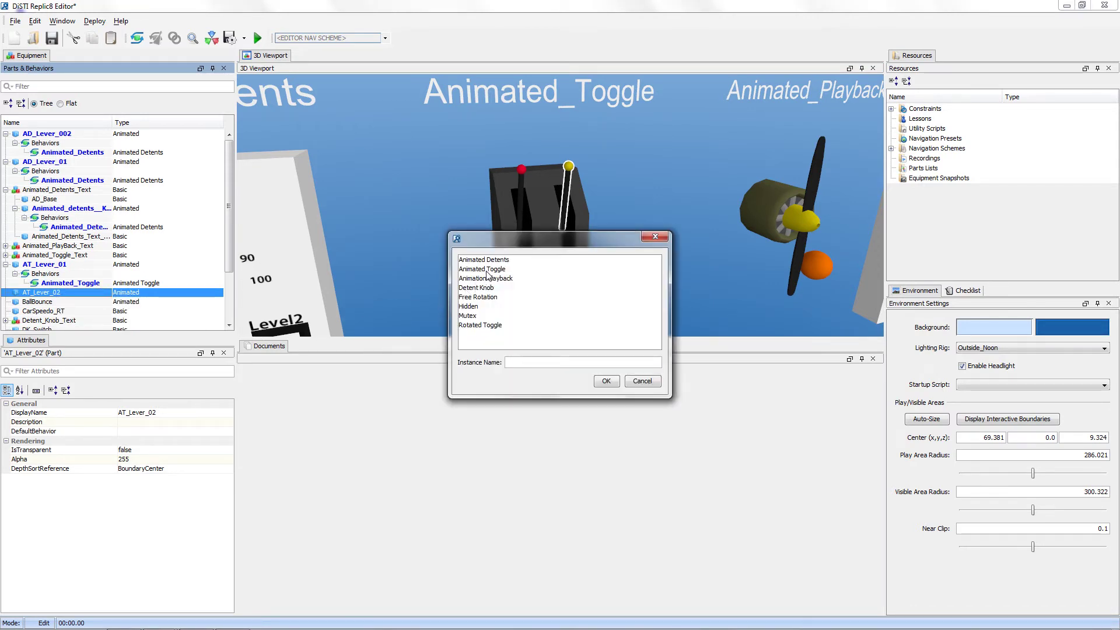
click(486, 270)
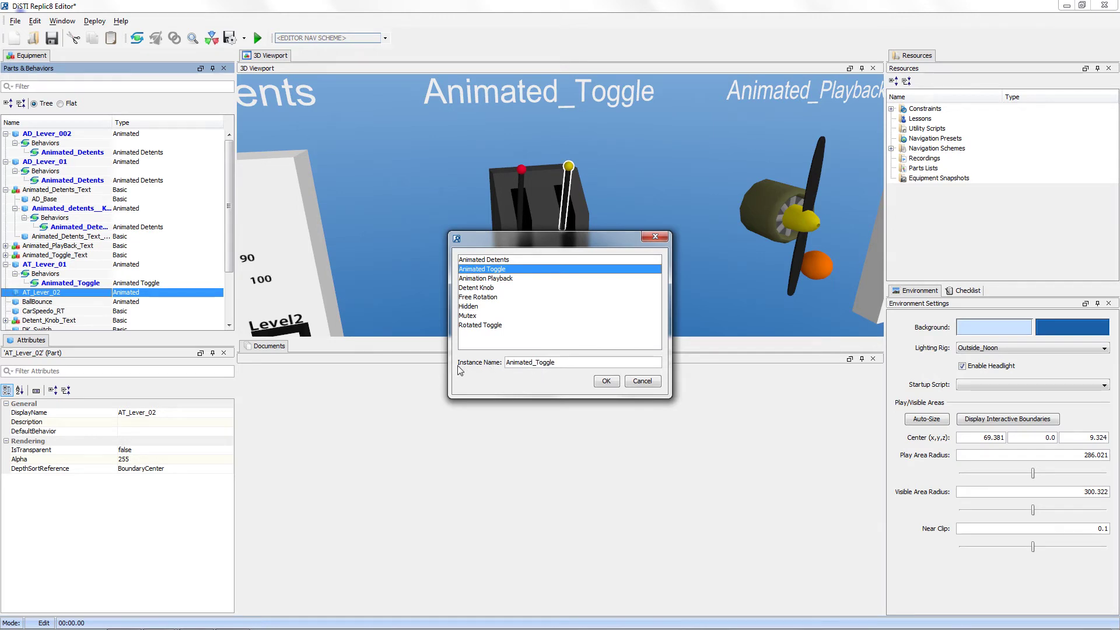
double_click(571, 361)
text(Lev)
text(Pulldown)
click(605, 380)
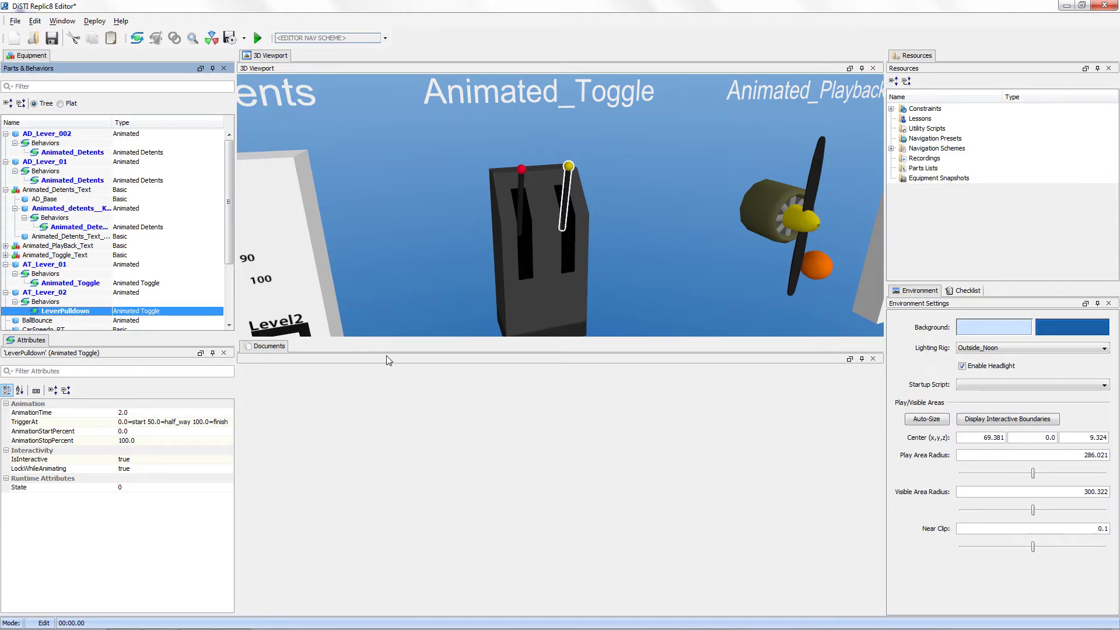
Start preview mode and operate AT_Lever_02 in both directions to test its LeverPulldown behavior
click(137, 38)
click(565, 195)
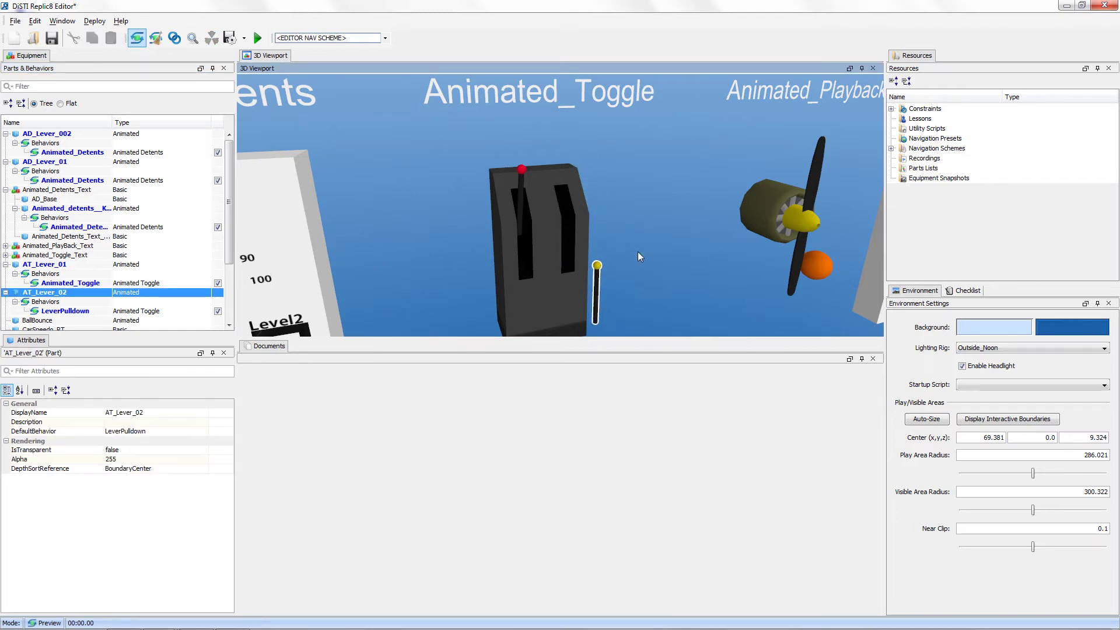
click(600, 266)
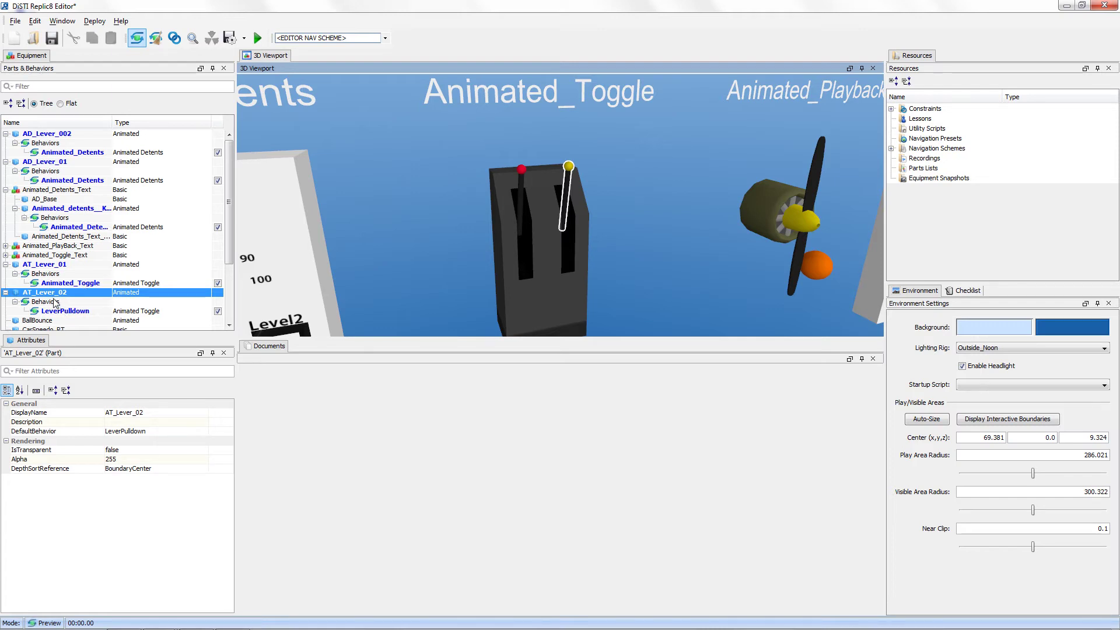
Return to edit mode and add a second Animated Toggle behavior named Pull_Lever_Off to AT_Lever_02
right_click(573, 168)
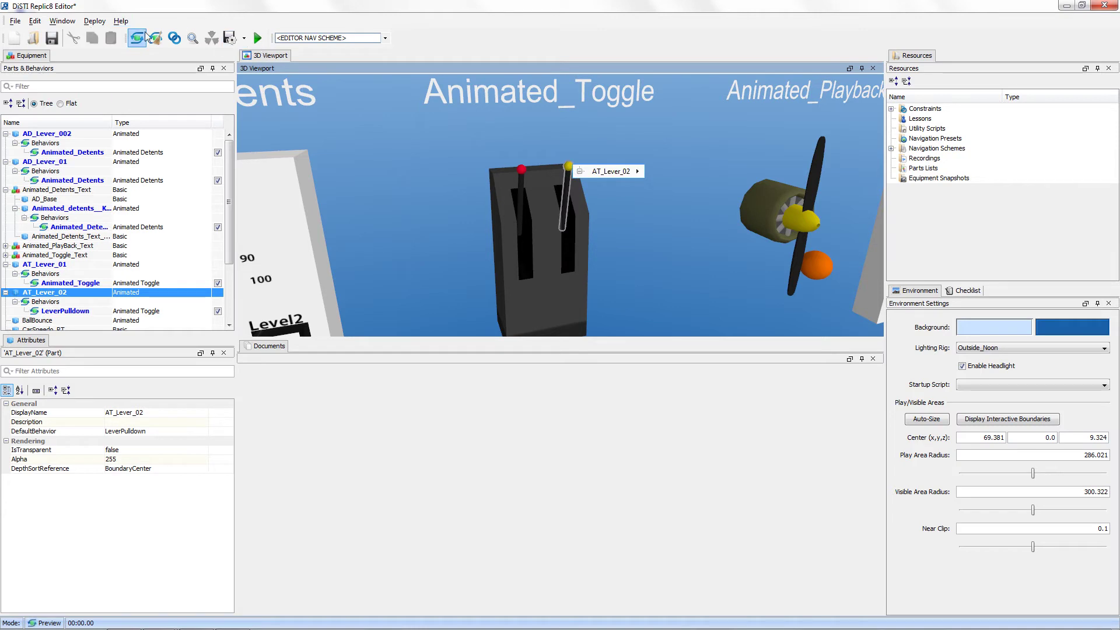
click(140, 36)
right_click(570, 171)
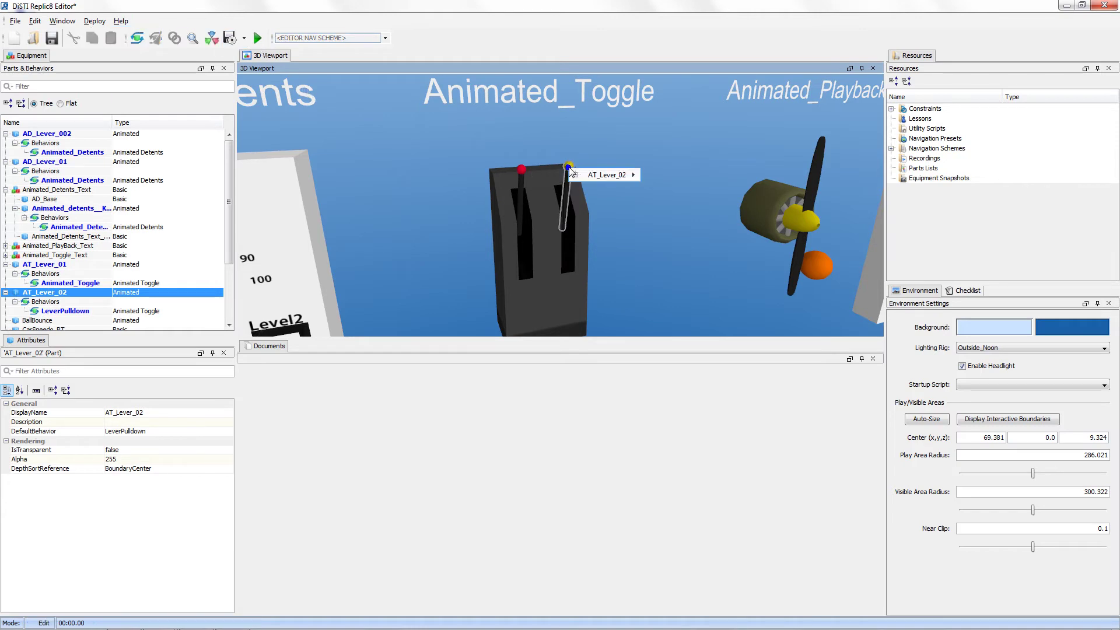
mouse_move(593, 177)
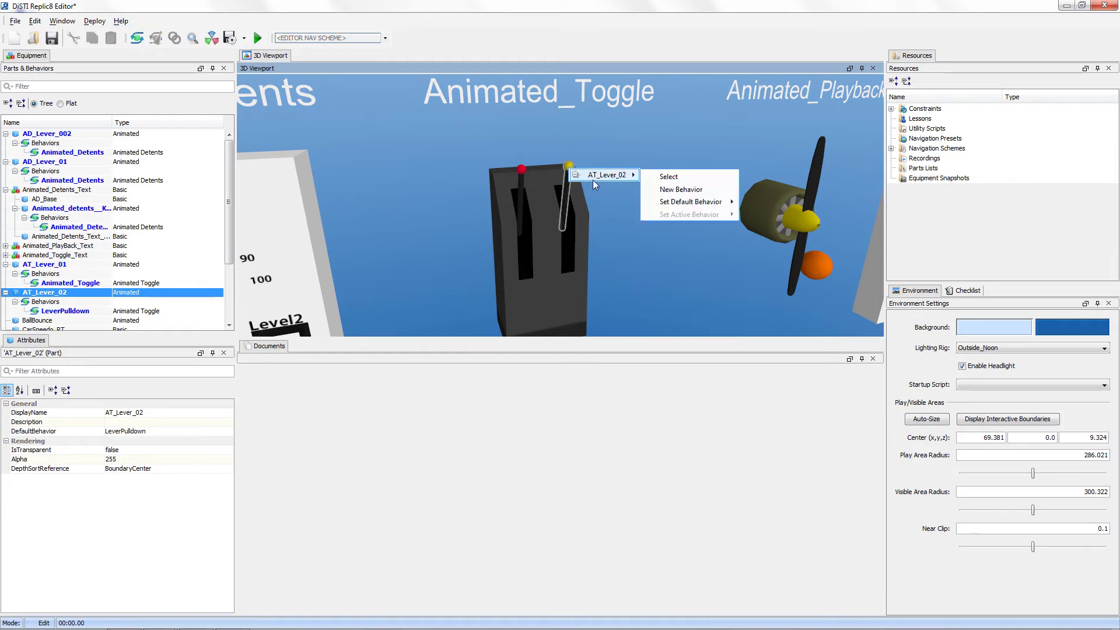
click(695, 190)
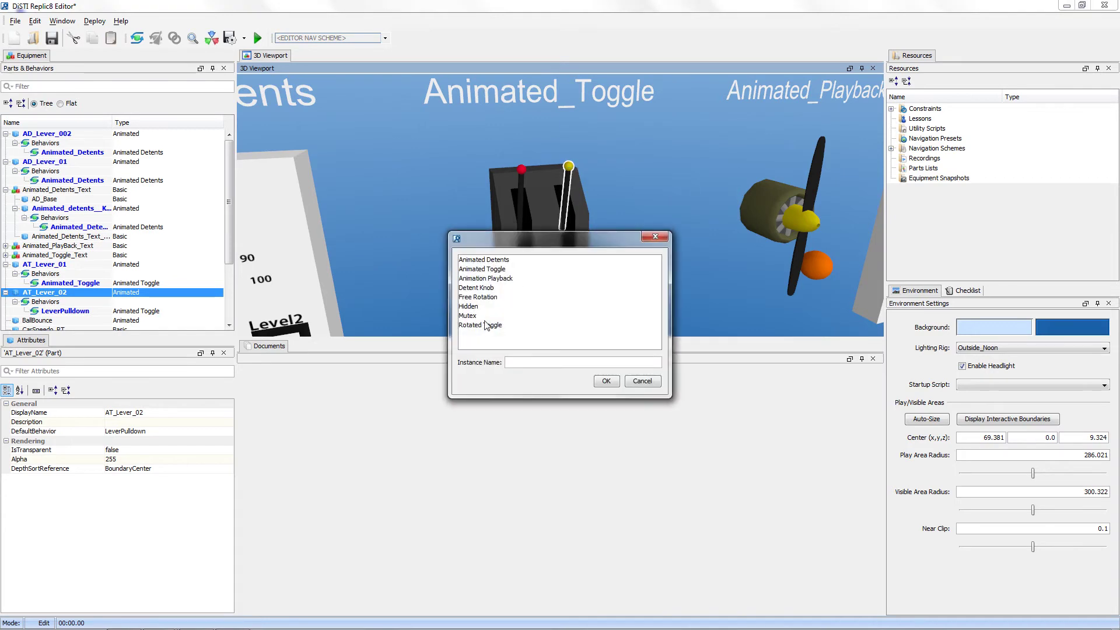
click(482, 269)
click(570, 366)
key(BackSpace)
key(BackSpace)
key(BackSpace)
key(BackSpace)
key(BackSpace)
key(BackSpace)
key(BackSpace)
key(BackSpace)
key(BackSpace)
key(BackSpace)
key(BackSpace)
key(BackSpace)
key(BackSpace)
key(BackSpace)
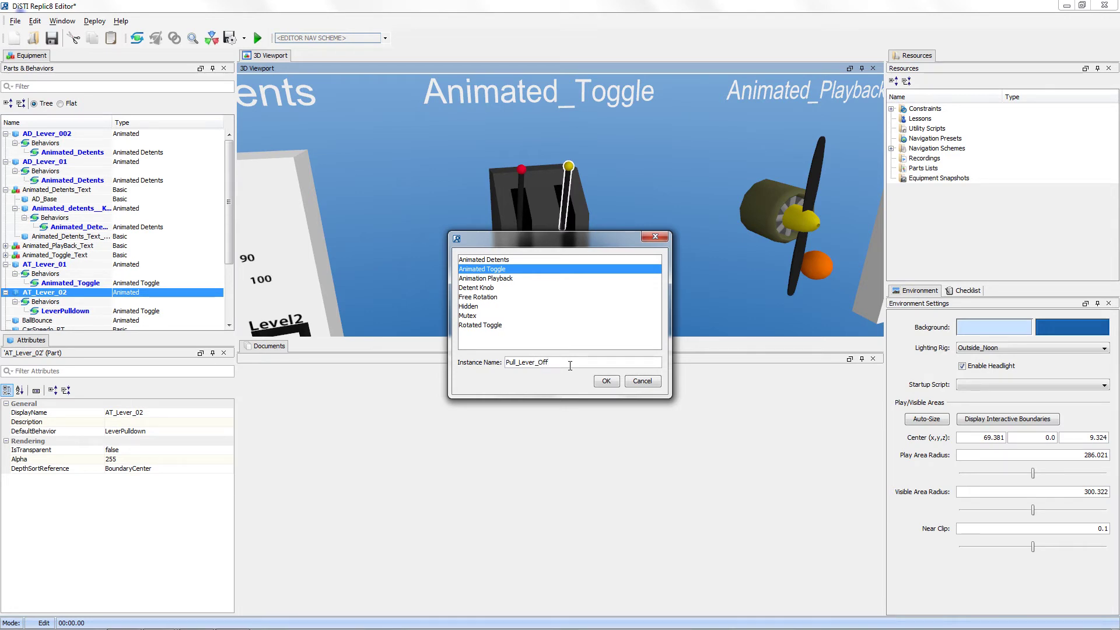
click(596, 382)
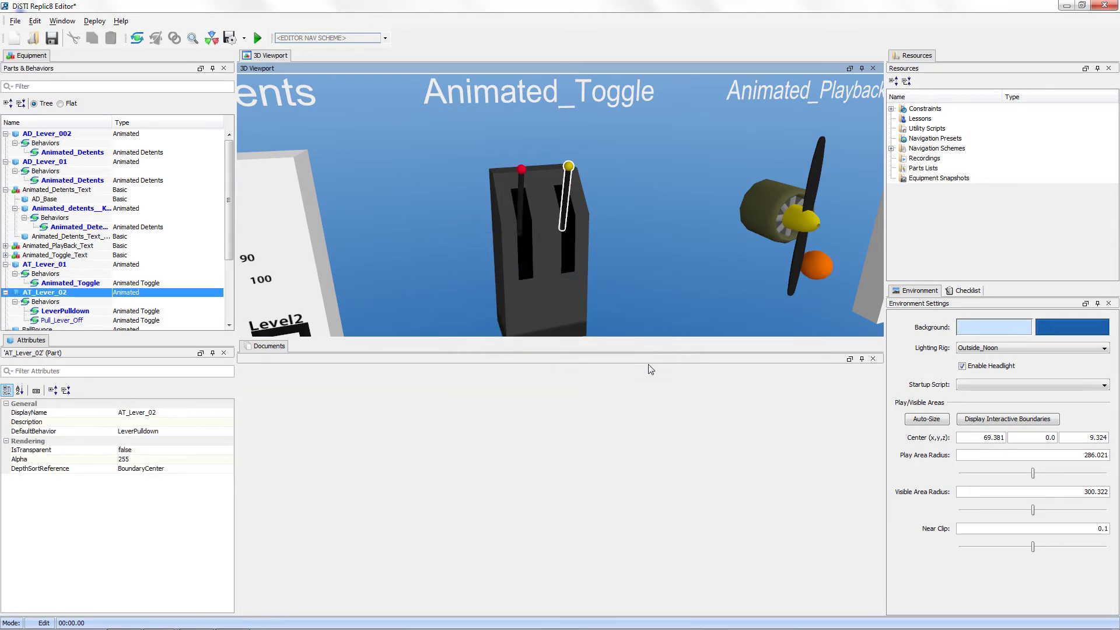
Set AnimationStopPercent to 50 on AT_Lever_02's LeverPulldown behavior
scroll(213, 243, down, 2)
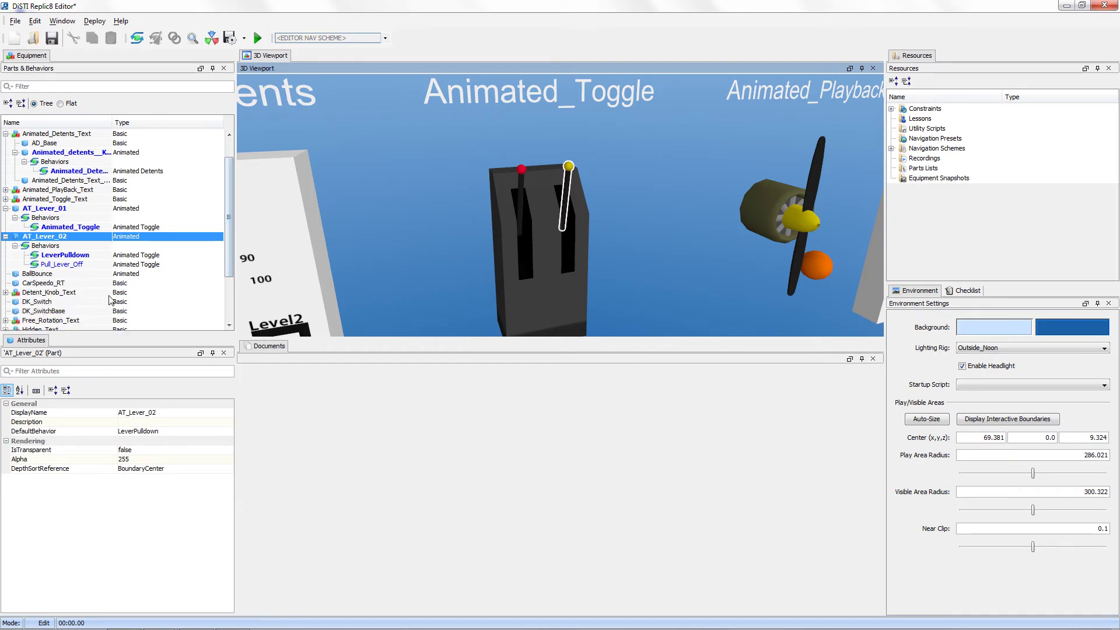
click(79, 256)
click(80, 264)
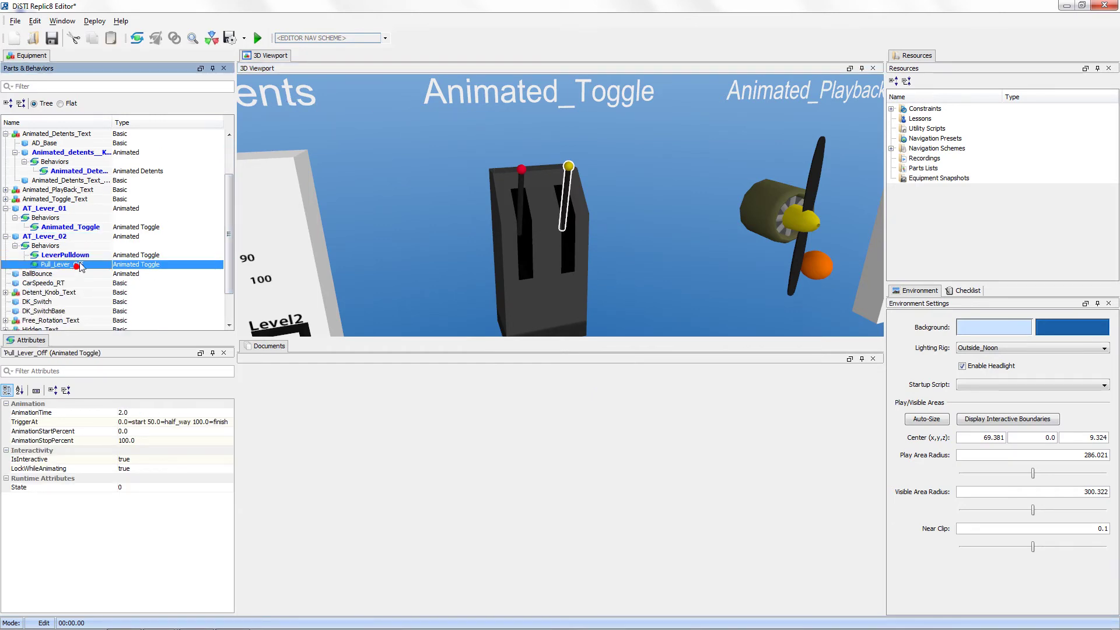
click(82, 257)
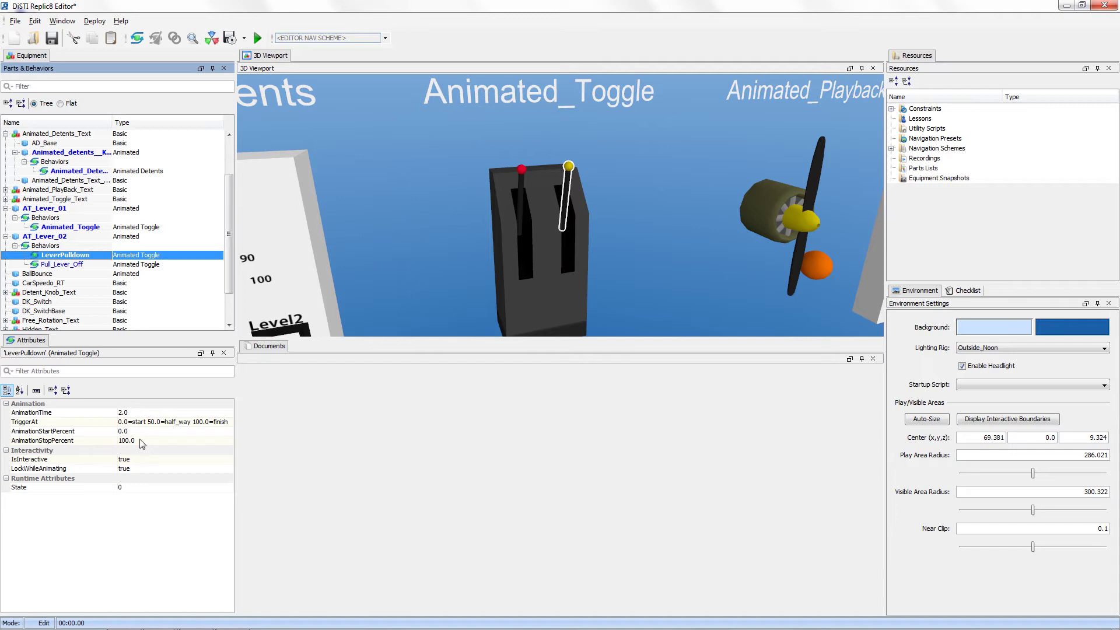
click(102, 443)
text(50)
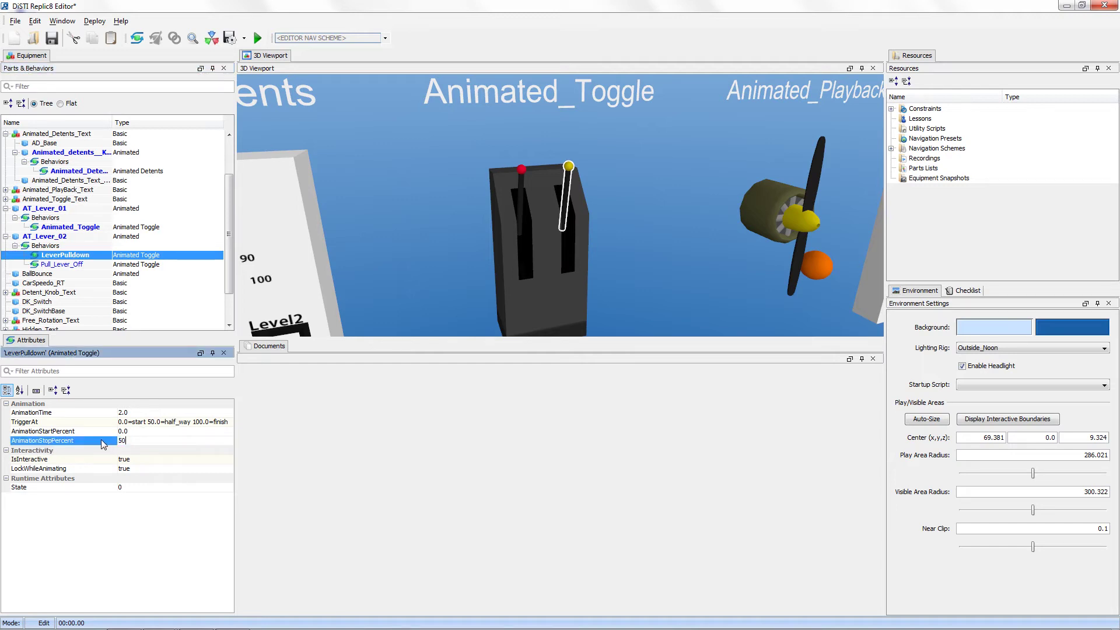
key(Return)
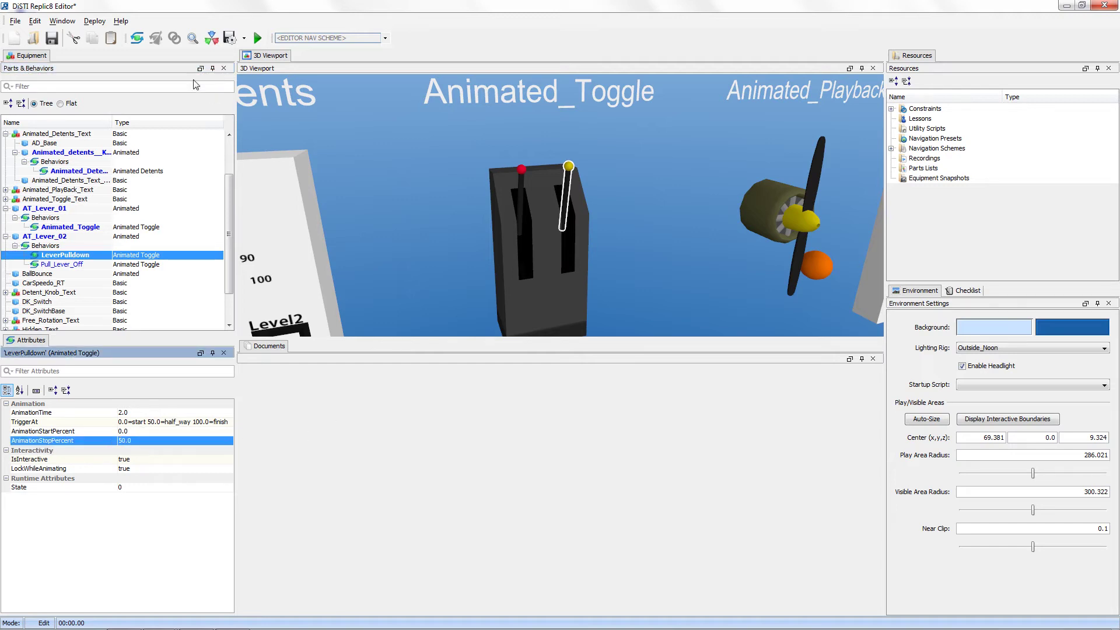
Preview AT_Lever_02 and flip it back and forth to test the shortened LeverPulldown animation
click(137, 38)
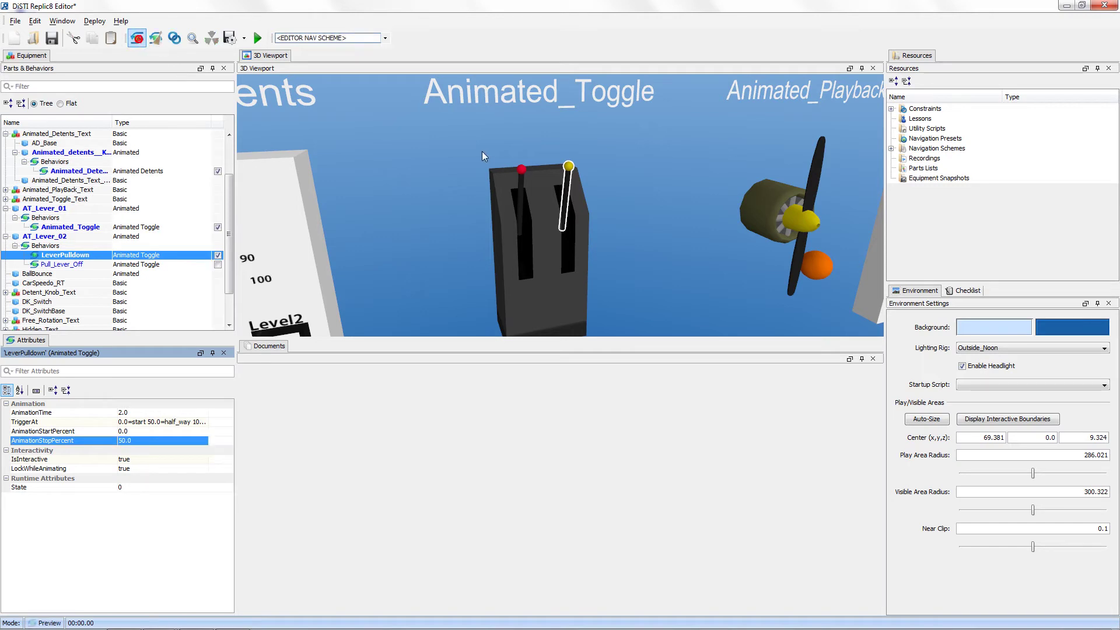
click(569, 166)
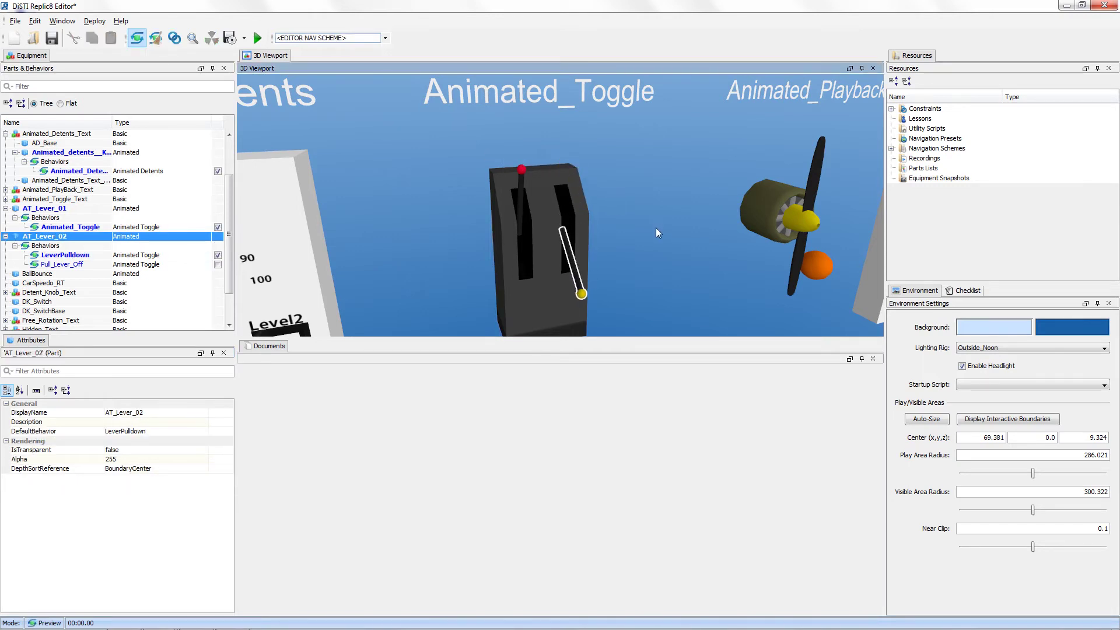
drag(581, 294, 578, 183)
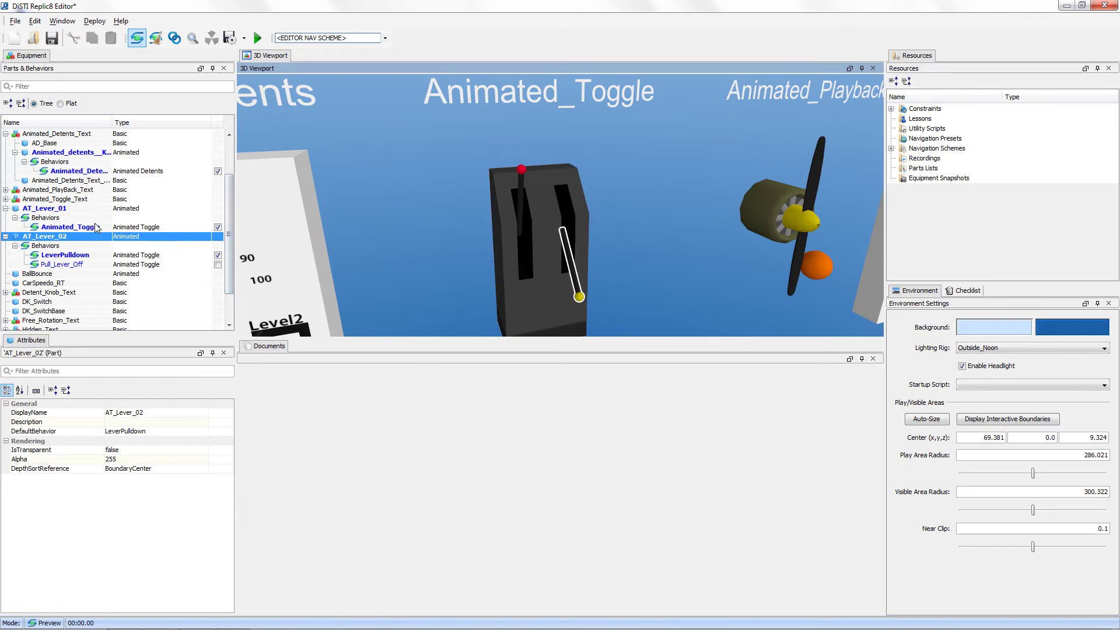
Activate AT_Lever_02's Pull_Lever_Off behavior in preview mode and test it with AnimationStartPercent set to 50
click(68, 265)
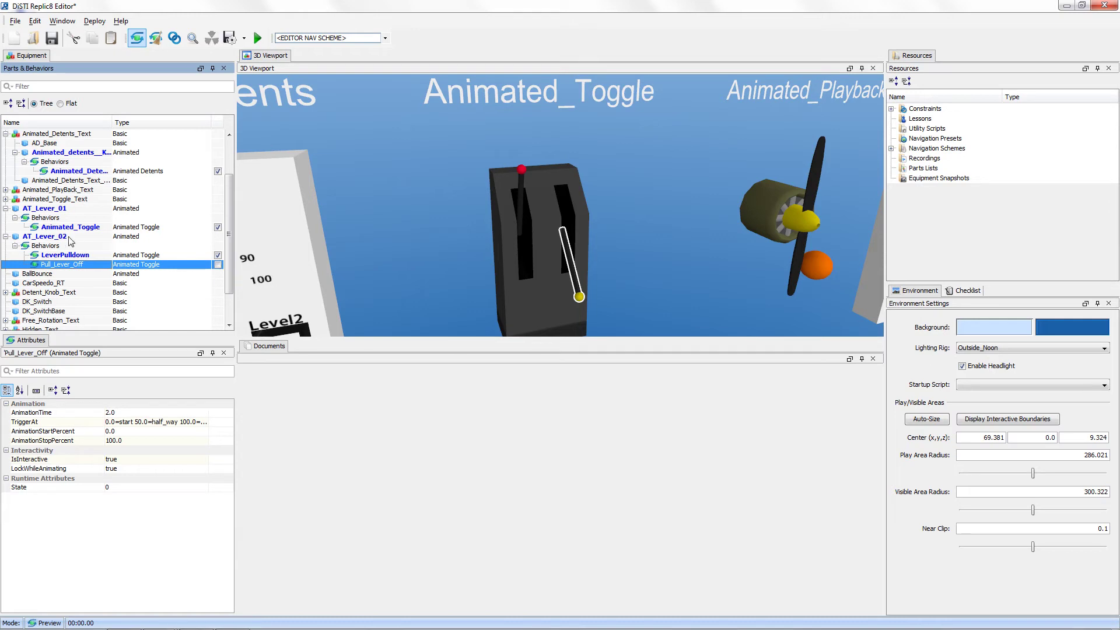
click(217, 264)
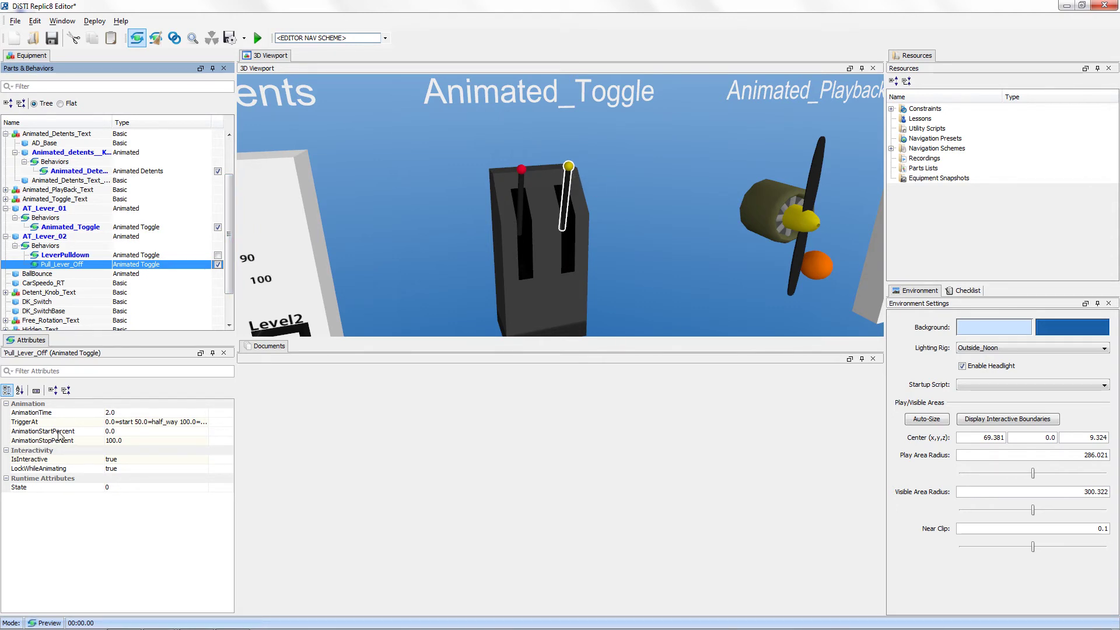
click(119, 431)
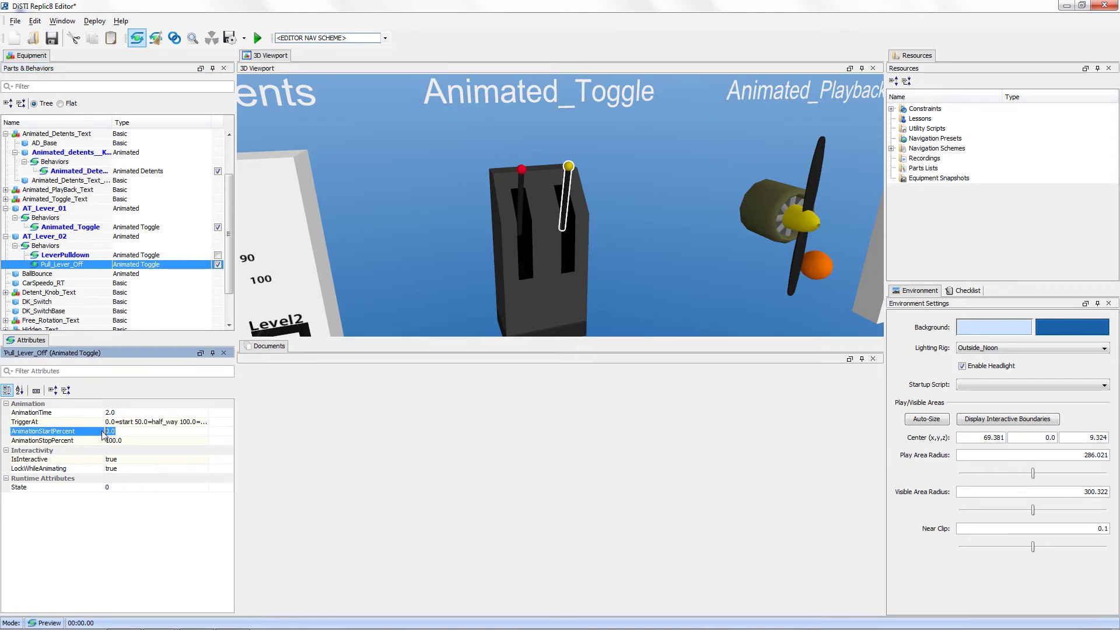
key(Return)
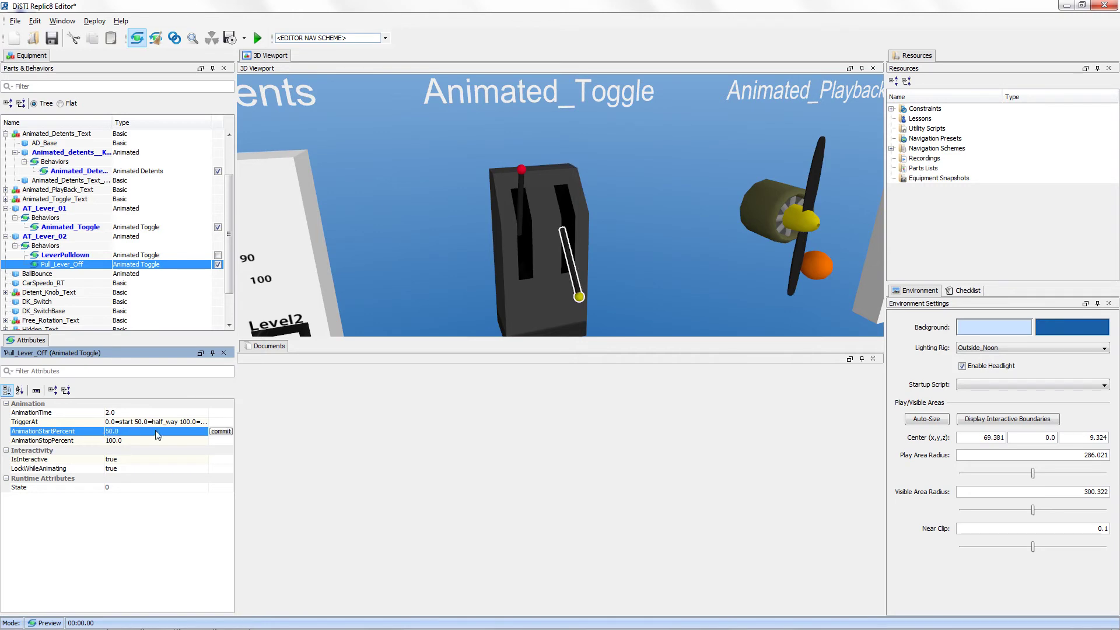
click(570, 266)
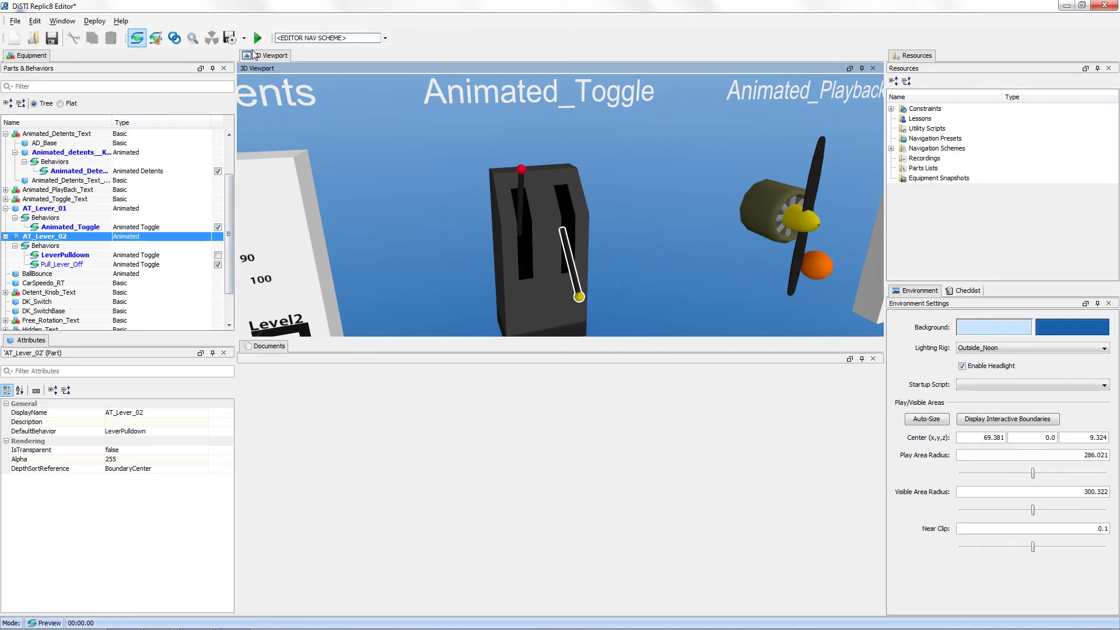
Make LeverPulldown the active behavior of AT_Lever_02 in preview mode and flip the lever back to its upright position
right_click(579, 295)
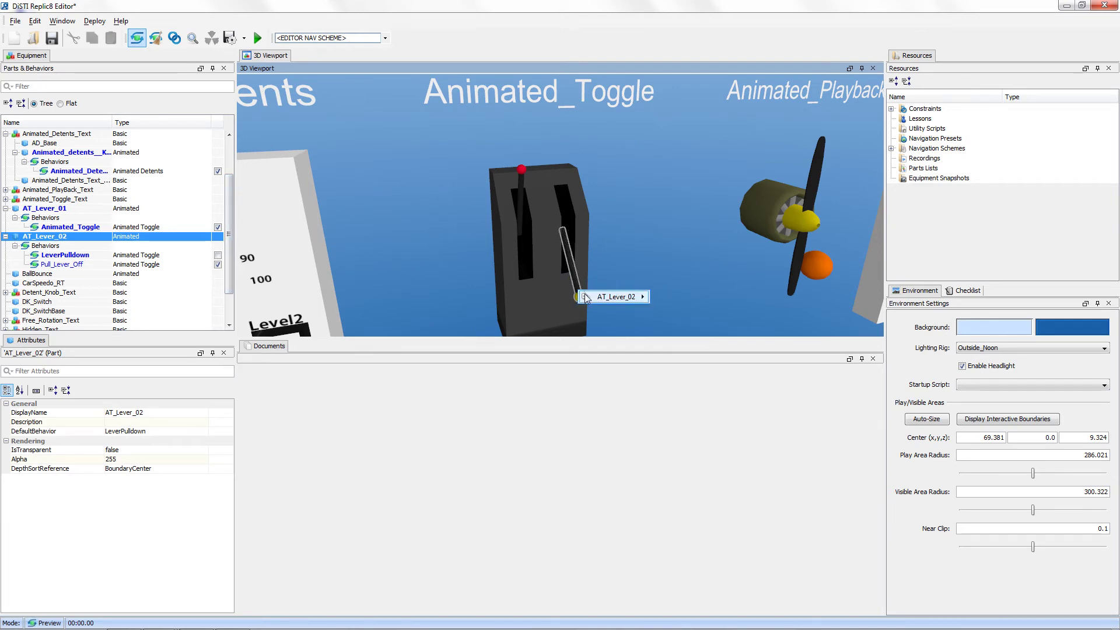
mouse_move(601, 299)
mouse_move(704, 337)
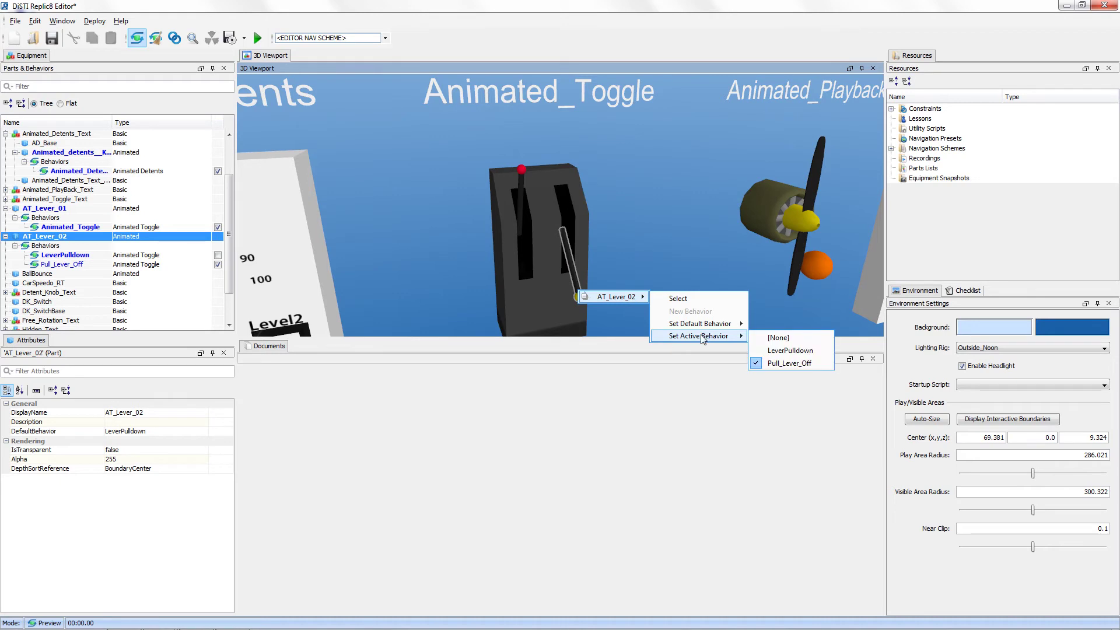
click(788, 352)
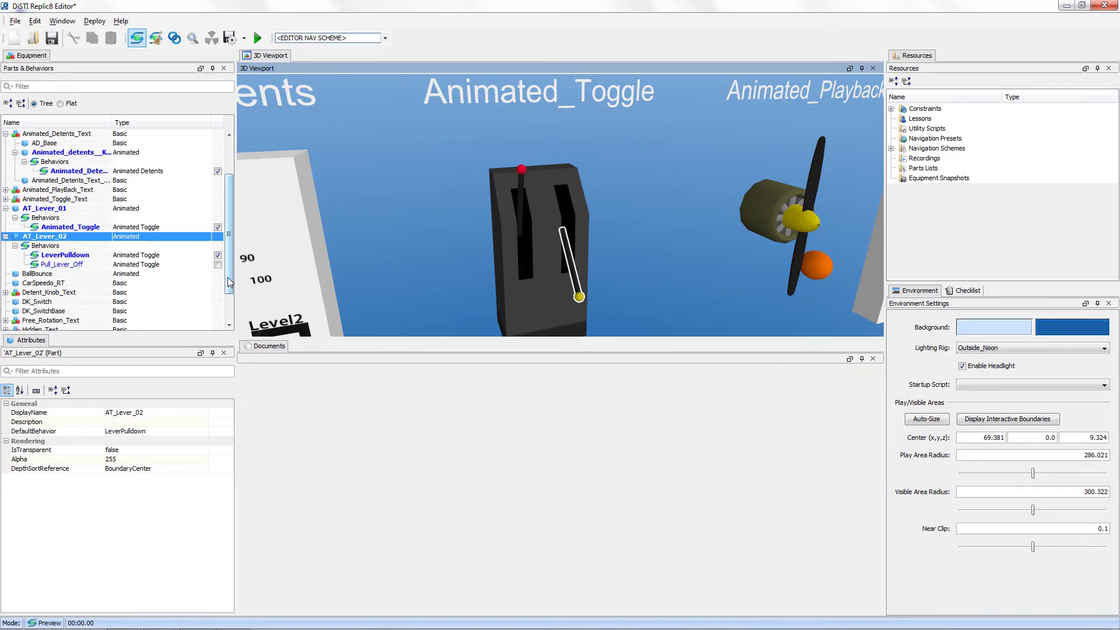
drag(579, 298, 587, 247)
drag(583, 174, 583, 298)
click(582, 296)
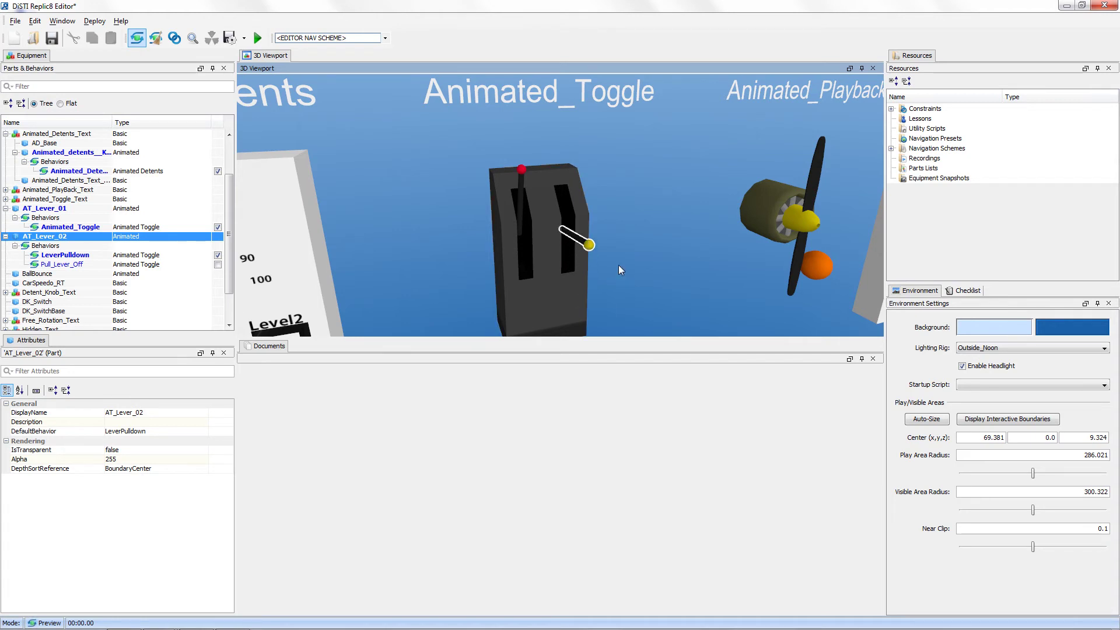
middle_drag(613, 257, 617, 252)
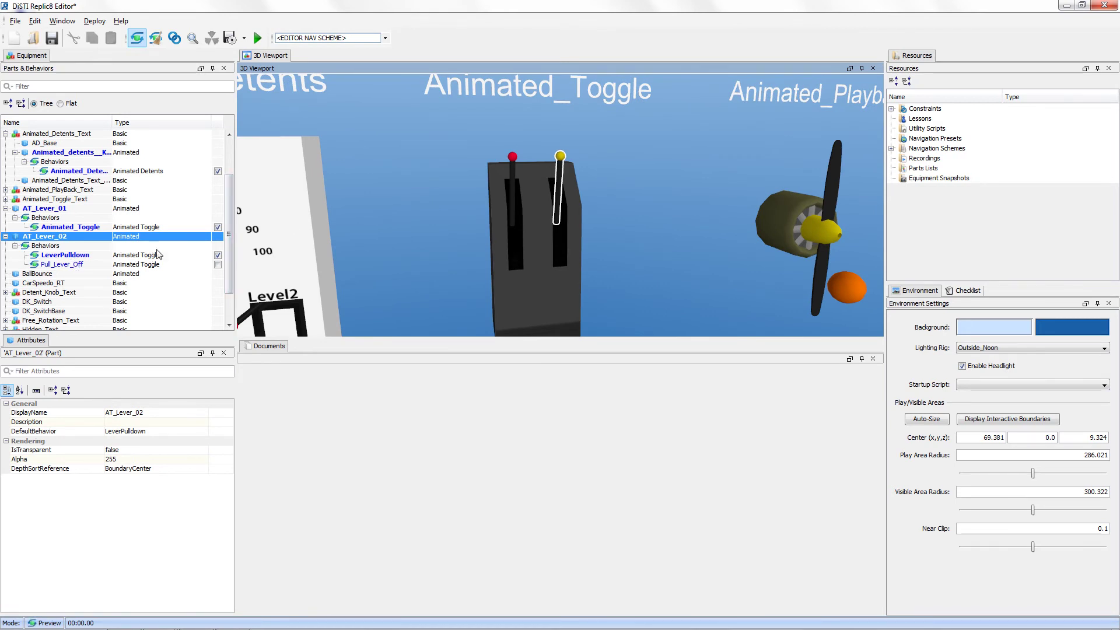
middle_drag(603, 230, 619, 223)
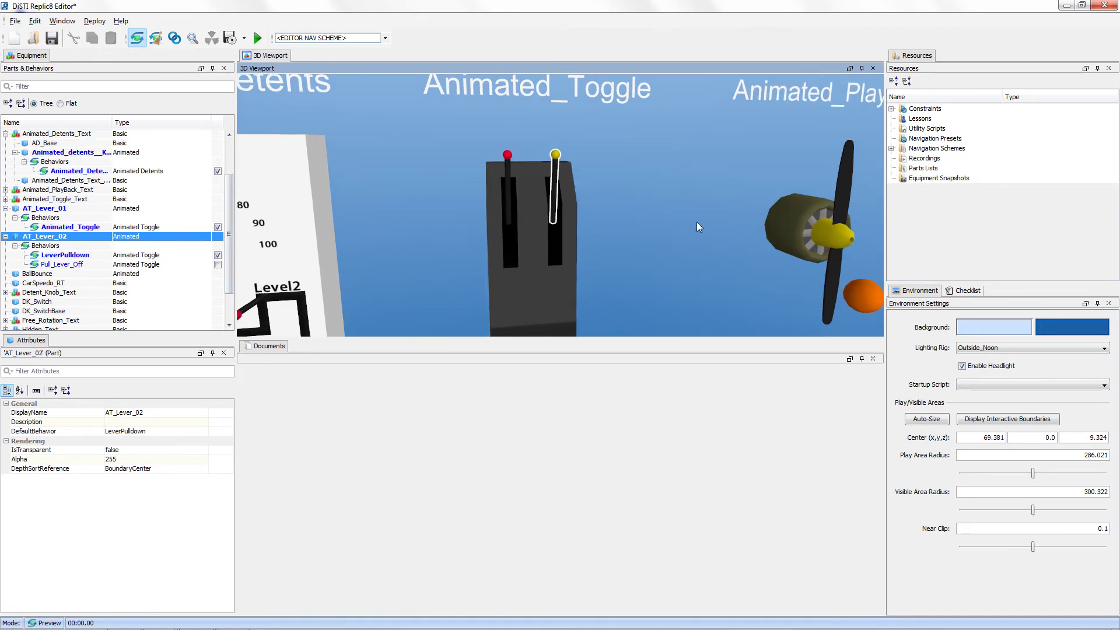
Return to edit mode and add an Animation Playback behavior named Animation_Playback to the propeller's Spinner part
middle_drag(735, 216, 507, 209)
click(140, 40)
middle_drag(442, 194, 454, 204)
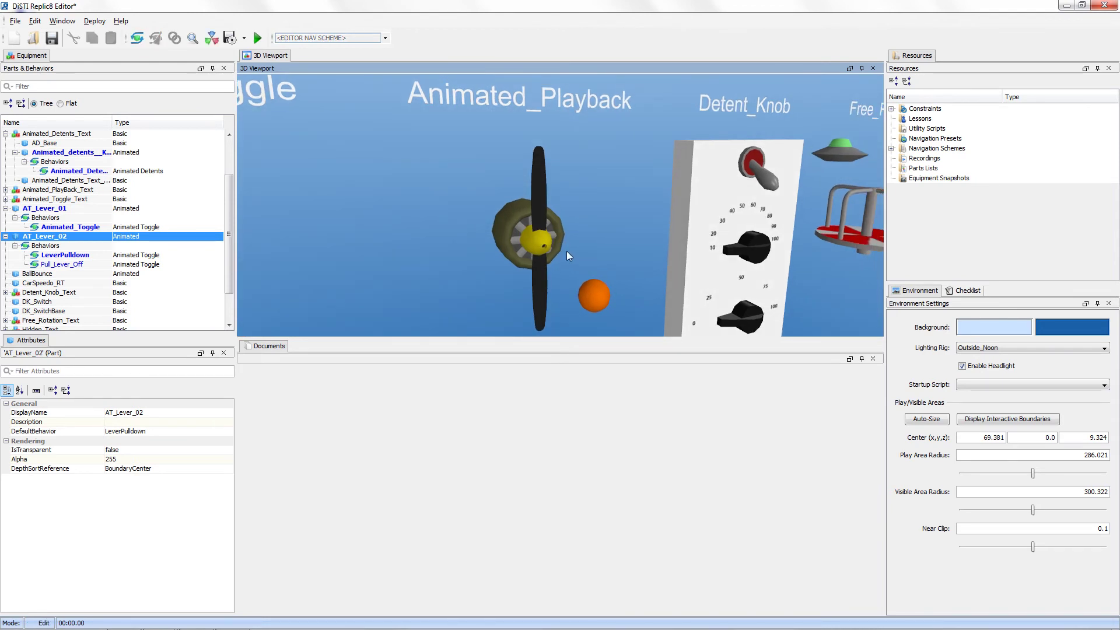
click(544, 244)
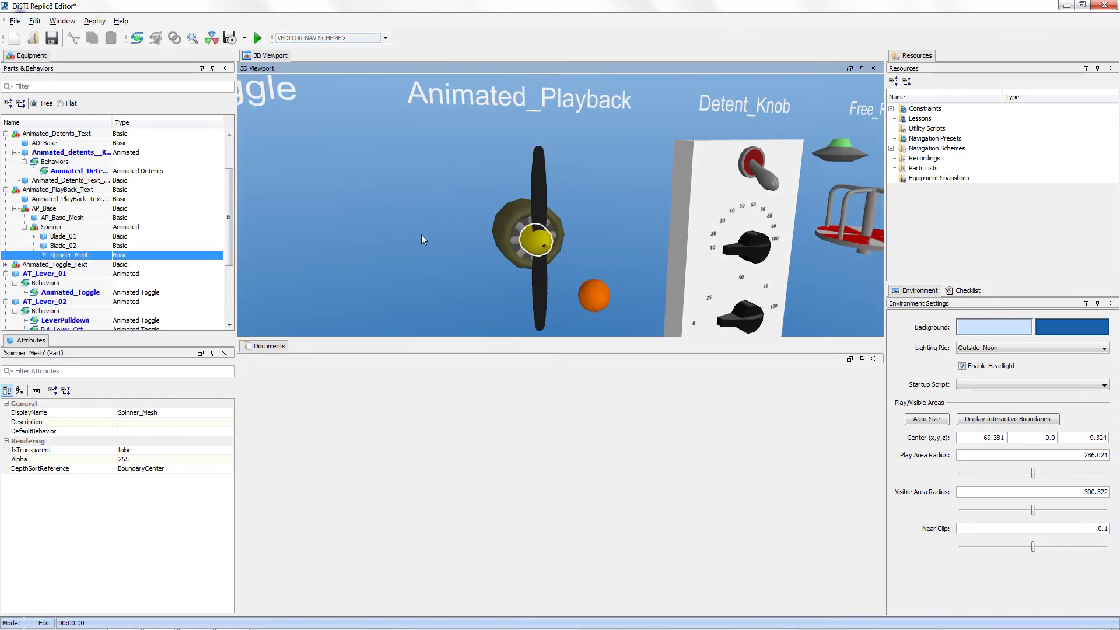
click(58, 227)
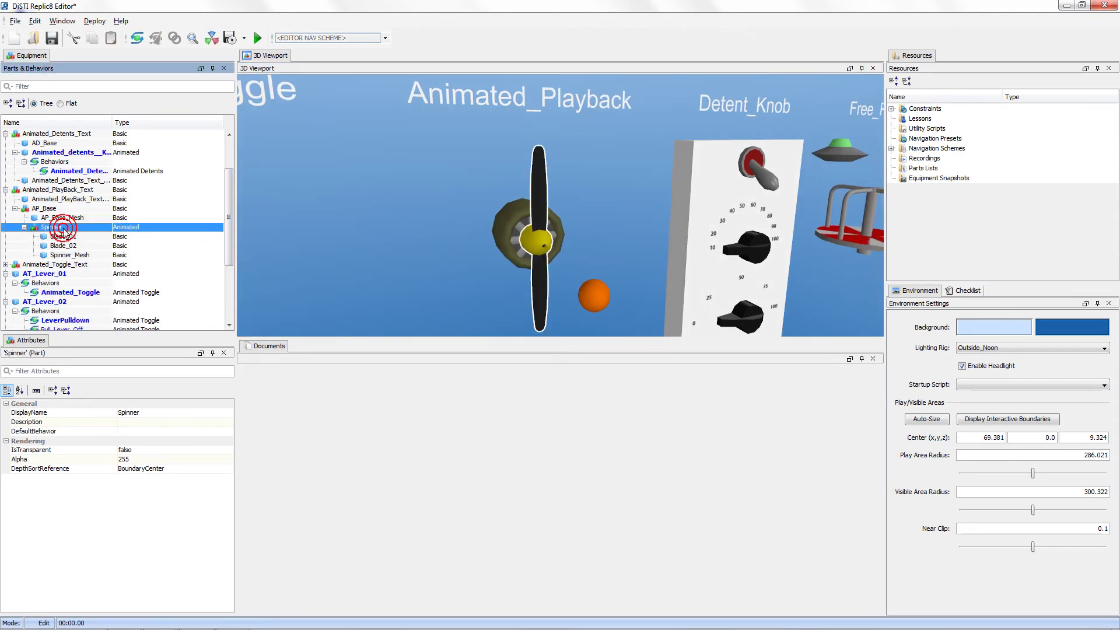
right_click(538, 242)
mouse_move(618, 275)
click(686, 283)
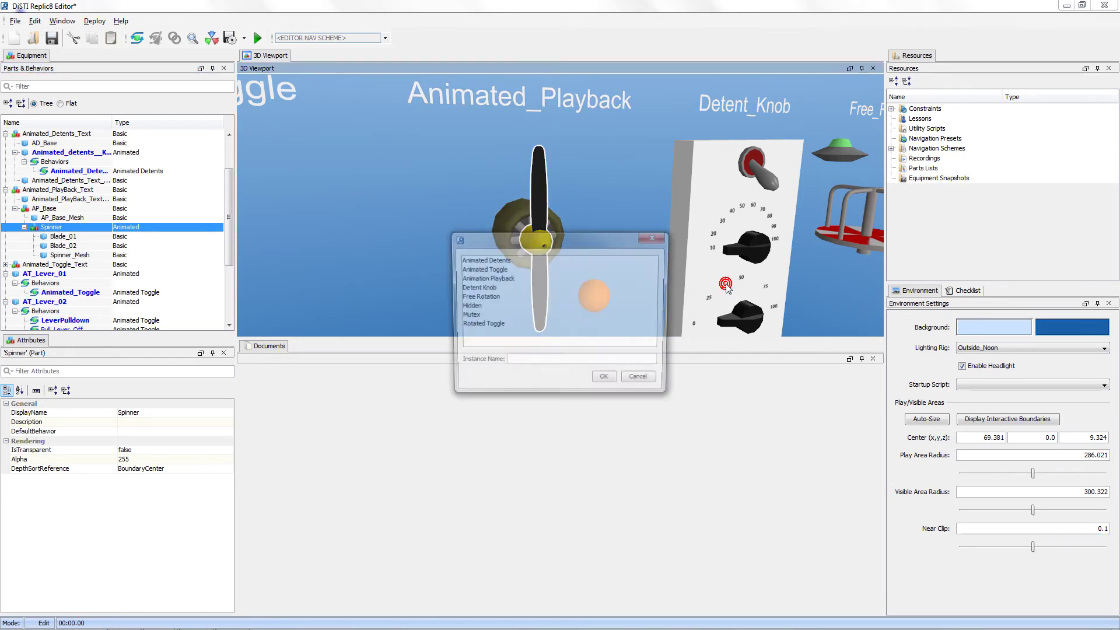
click(505, 279)
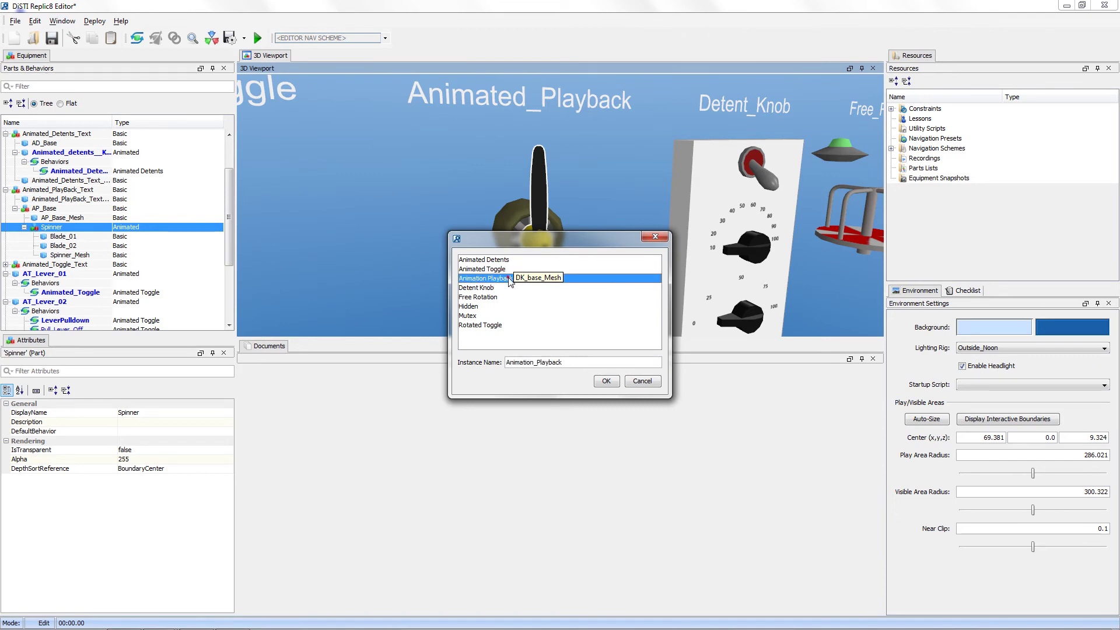
double_click(505, 279)
Preview the Spinner's Animation Playback behavior by triggering the propeller in the viewport
click(137, 38)
click(538, 230)
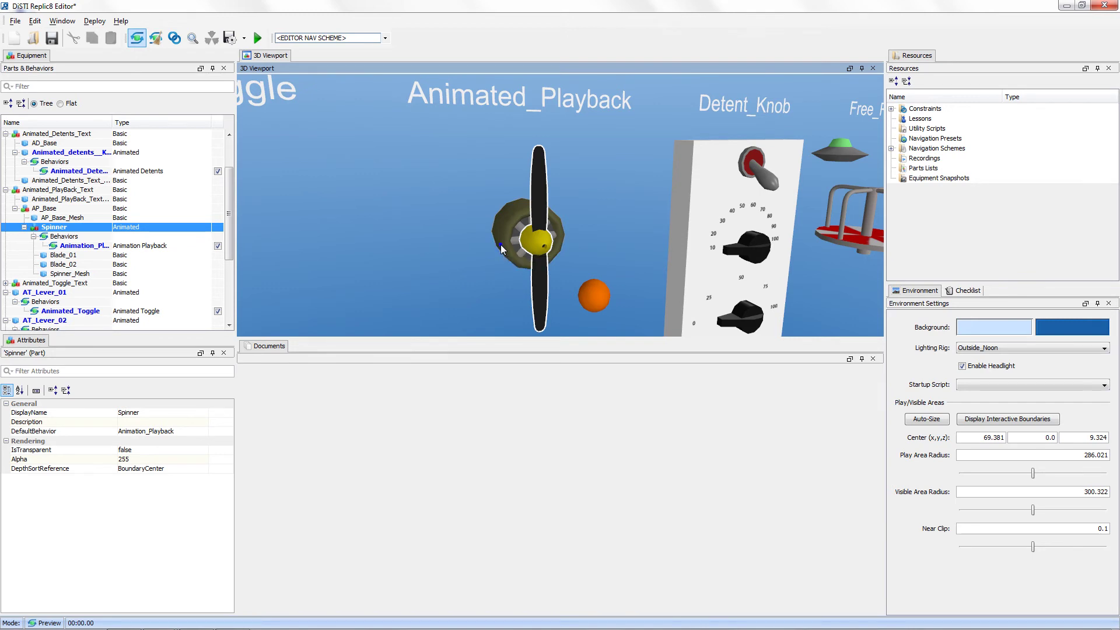
drag(501, 245, 500, 245)
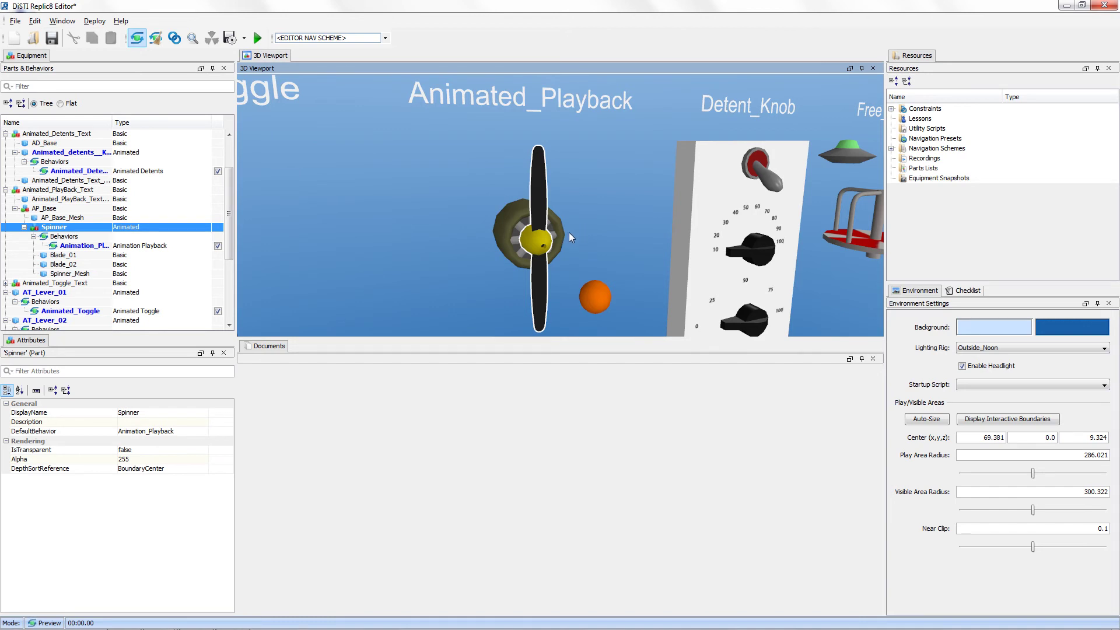
click(530, 234)
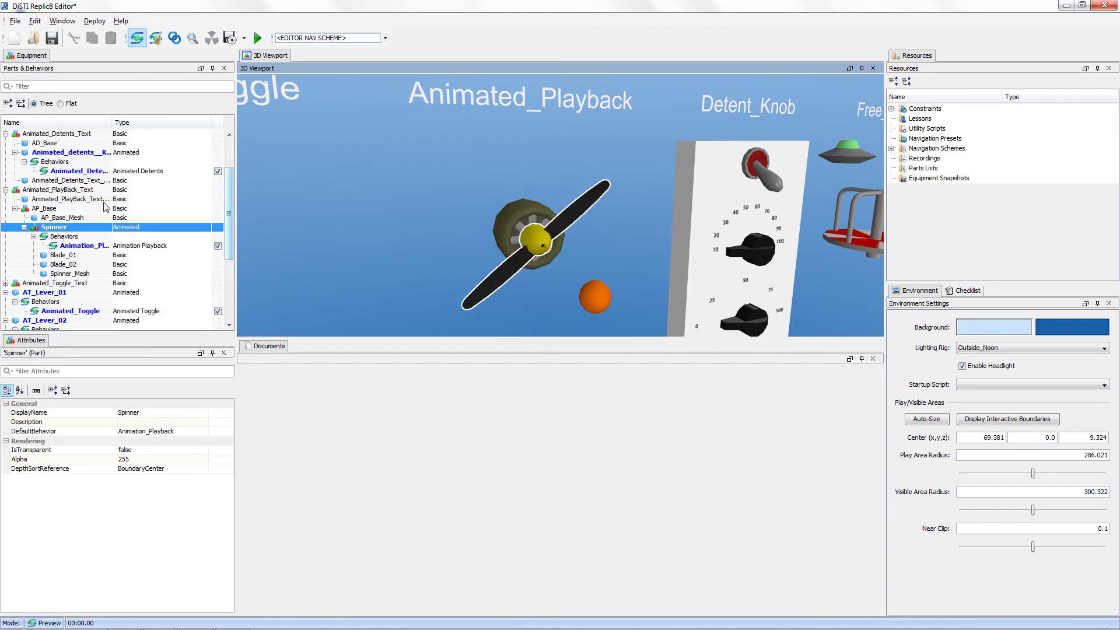
Set AnimationTime to 0.5 on the Spinner's Animation_Playback behavior
click(80, 246)
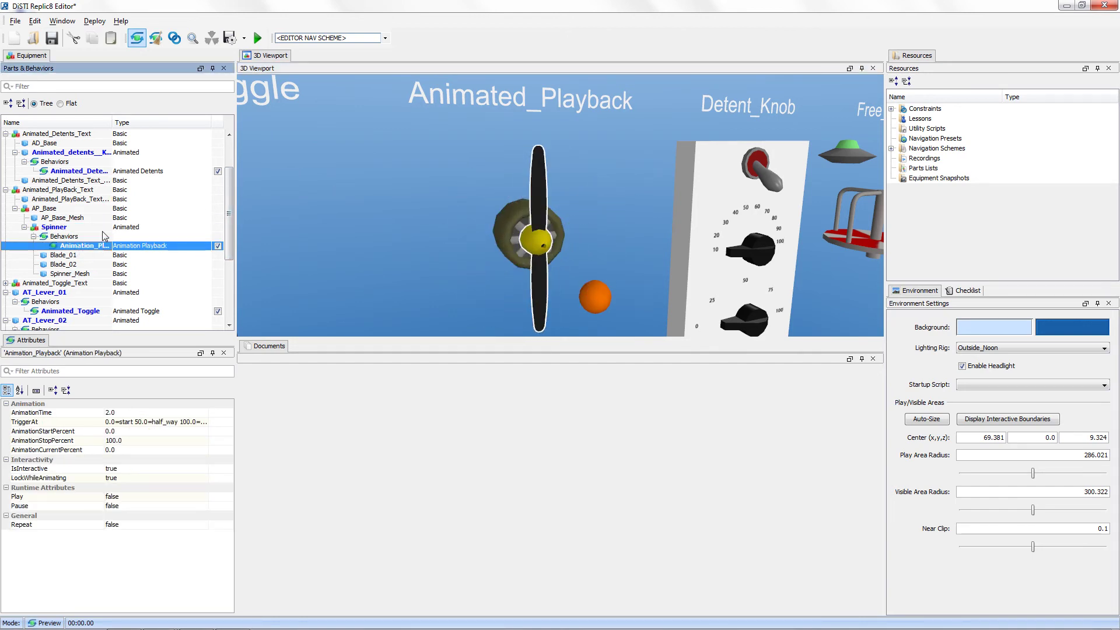
click(129, 413)
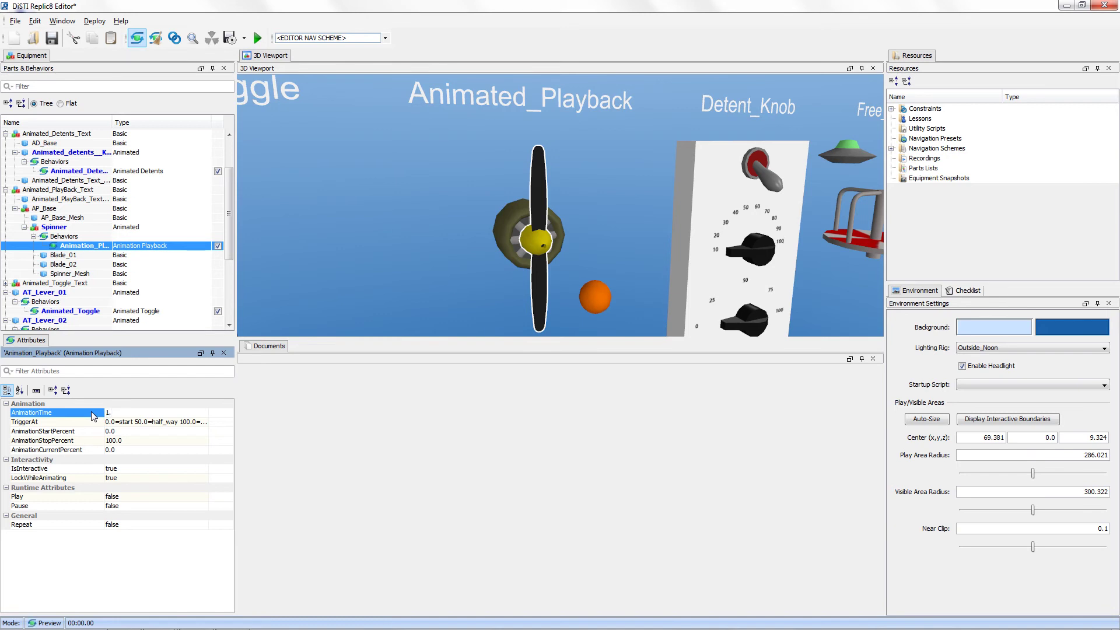
drag(113, 413, 87, 414)
key(Return)
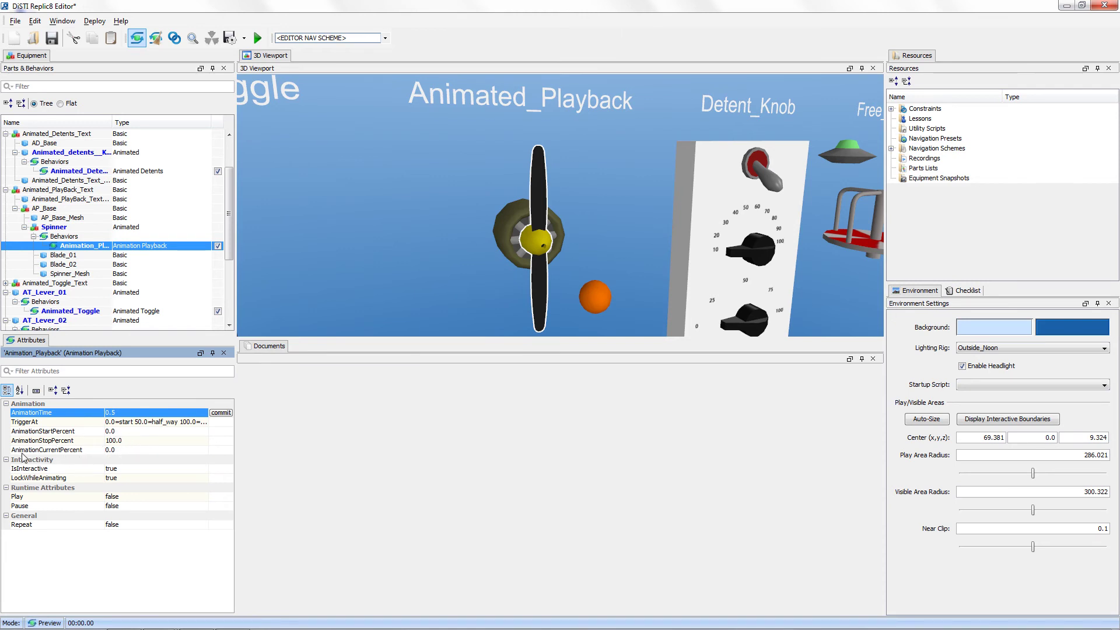
Set the Spinner's AnimationCurrentPercent to 50, and then to 100, to test jumping to points in the propeller animation
click(117, 450)
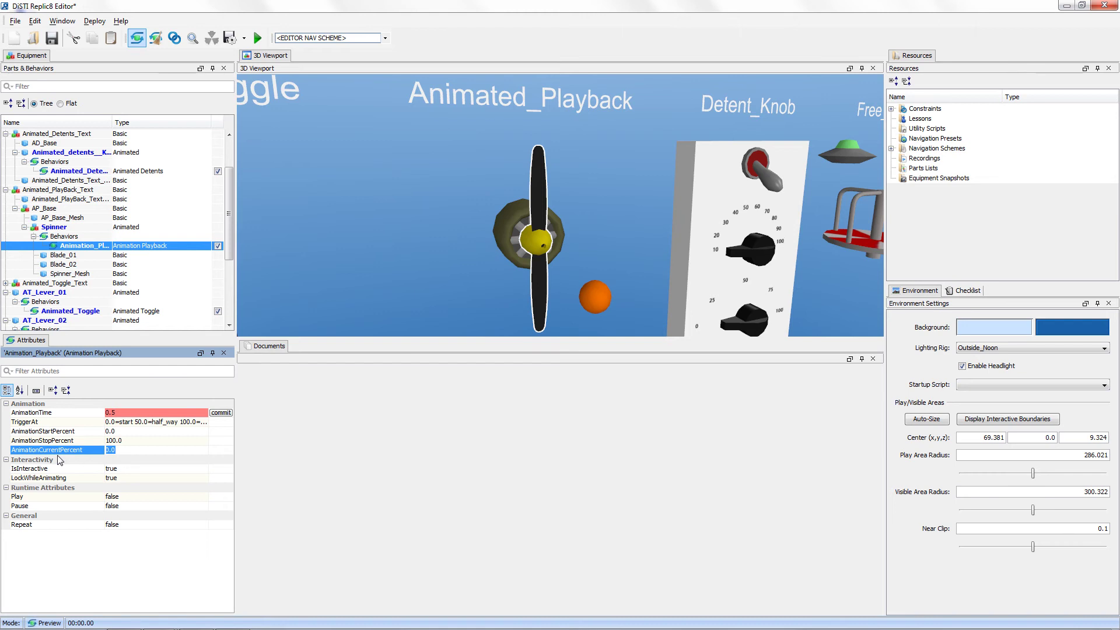
key(Return)
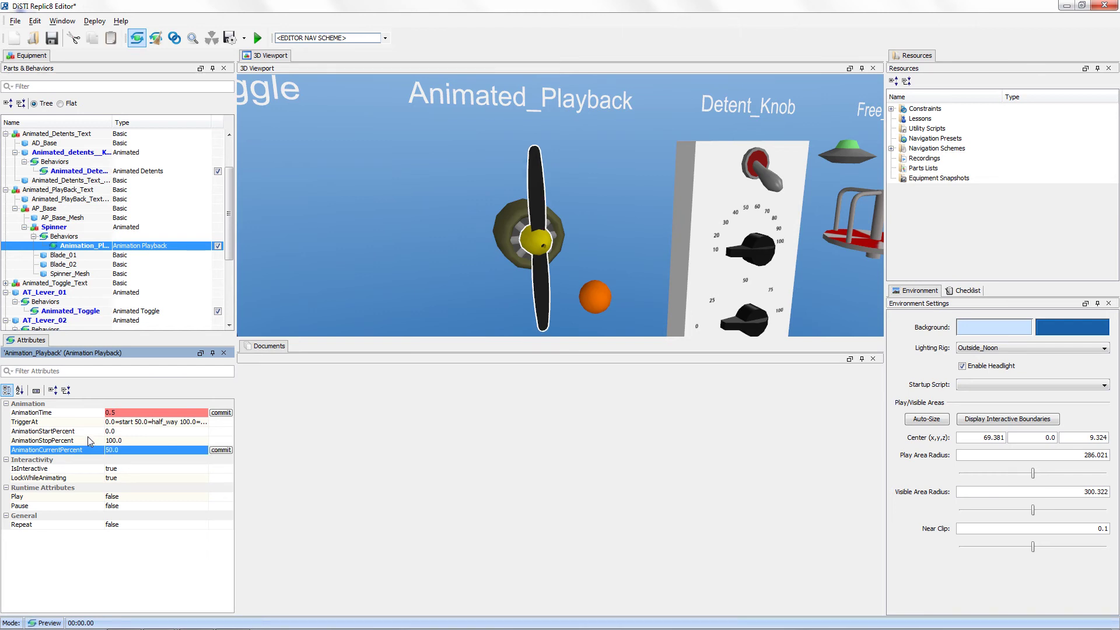
click(124, 449)
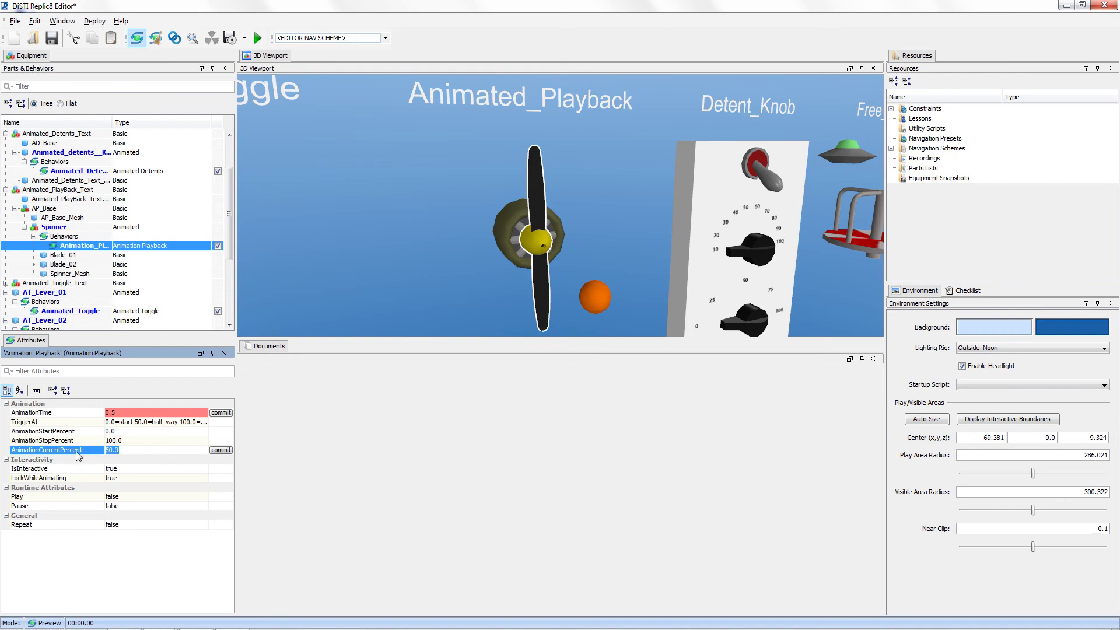
text(100)
key(Return)
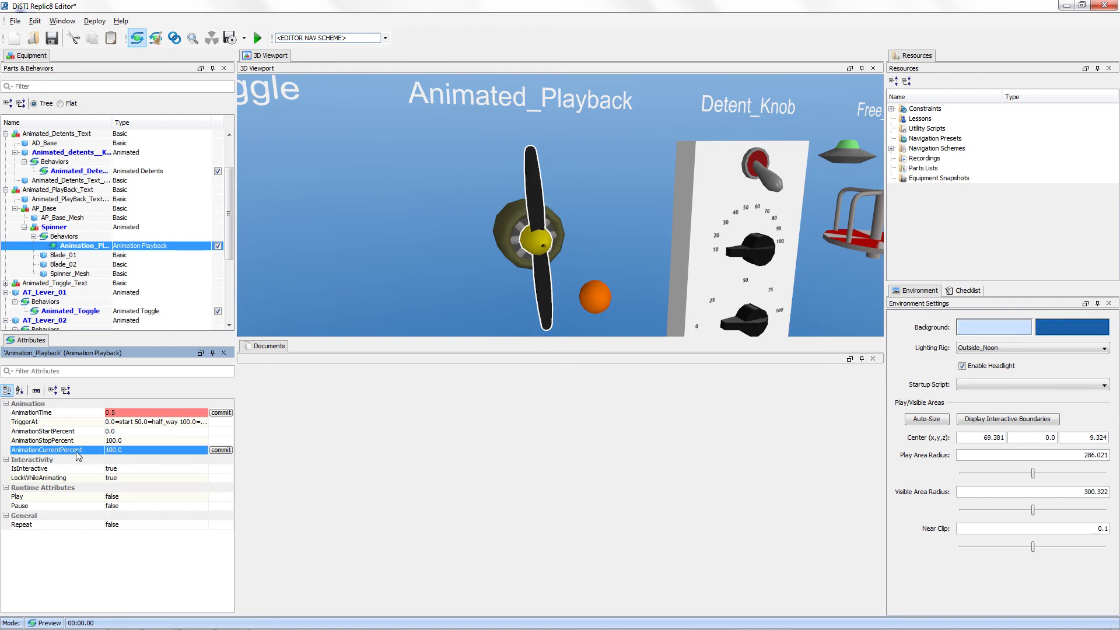
click(162, 450)
click(158, 449)
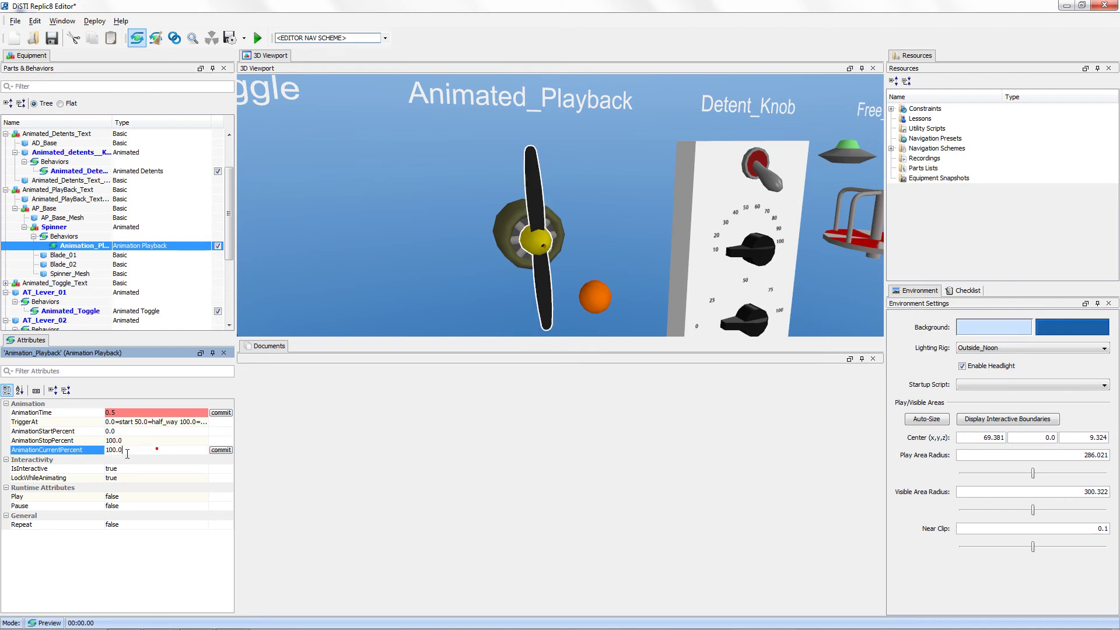
double_click(131, 448)
click(59, 459)
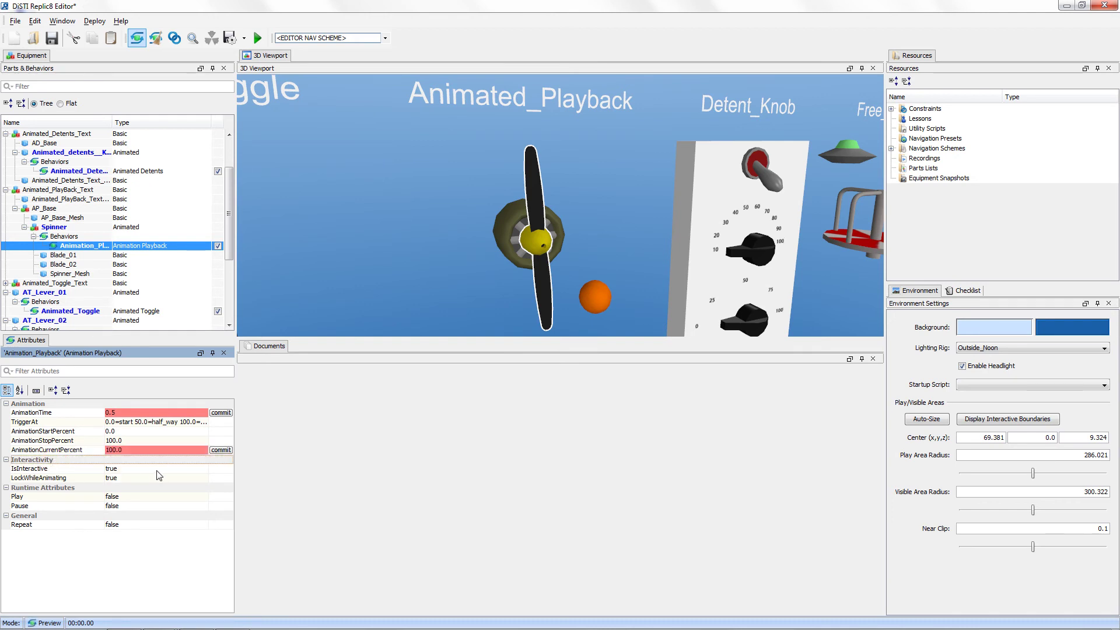
Run the propeller animation by setting the Play runtime attribute to true
click(71, 488)
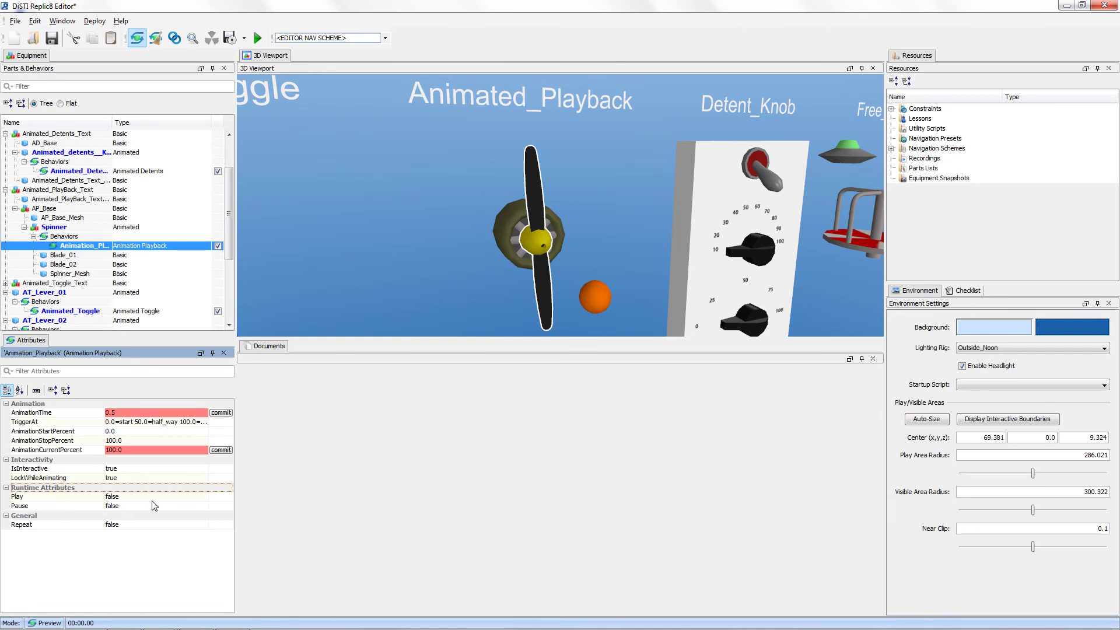
click(120, 498)
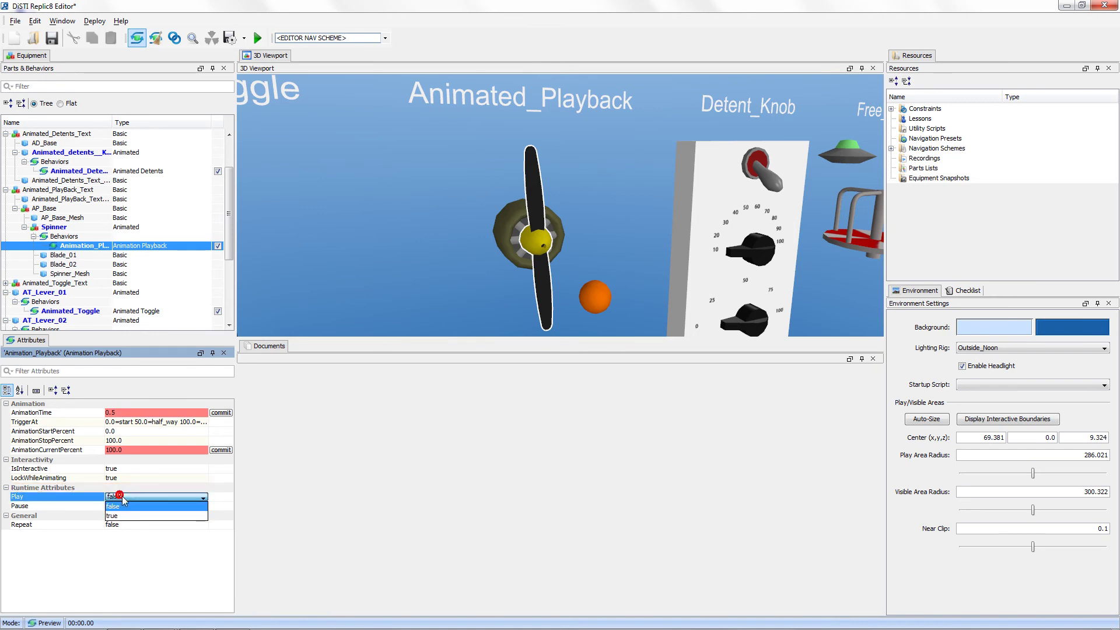
click(120, 515)
click(125, 497)
click(117, 495)
click(114, 509)
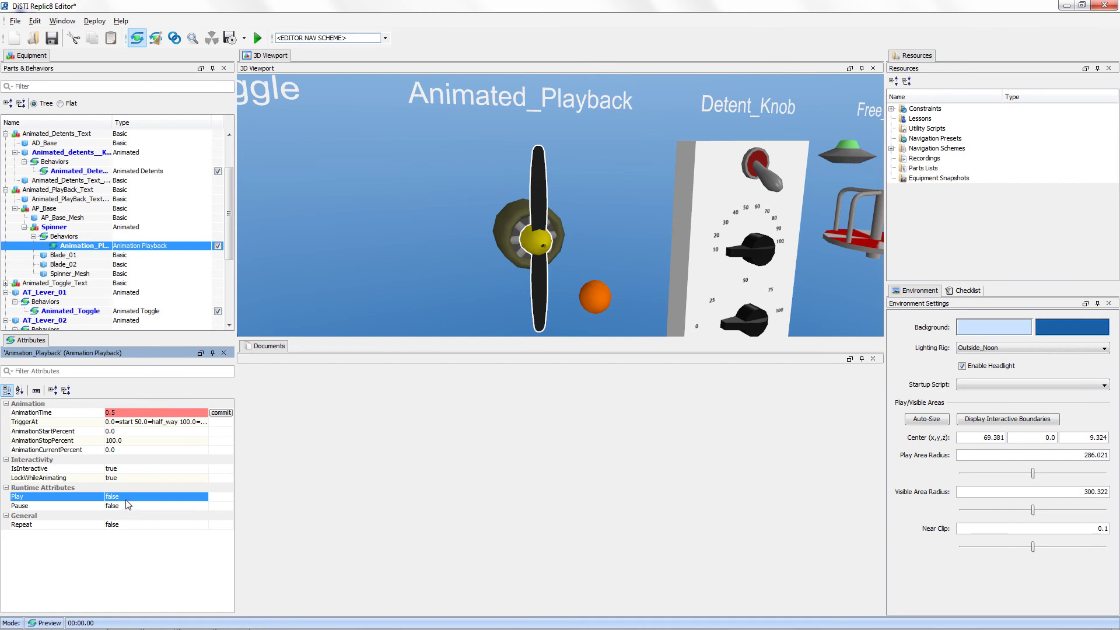
Replay the propeller animation with the Play attribute and try to pause it midway with the Pause attribute
click(118, 497)
click(116, 513)
click(117, 507)
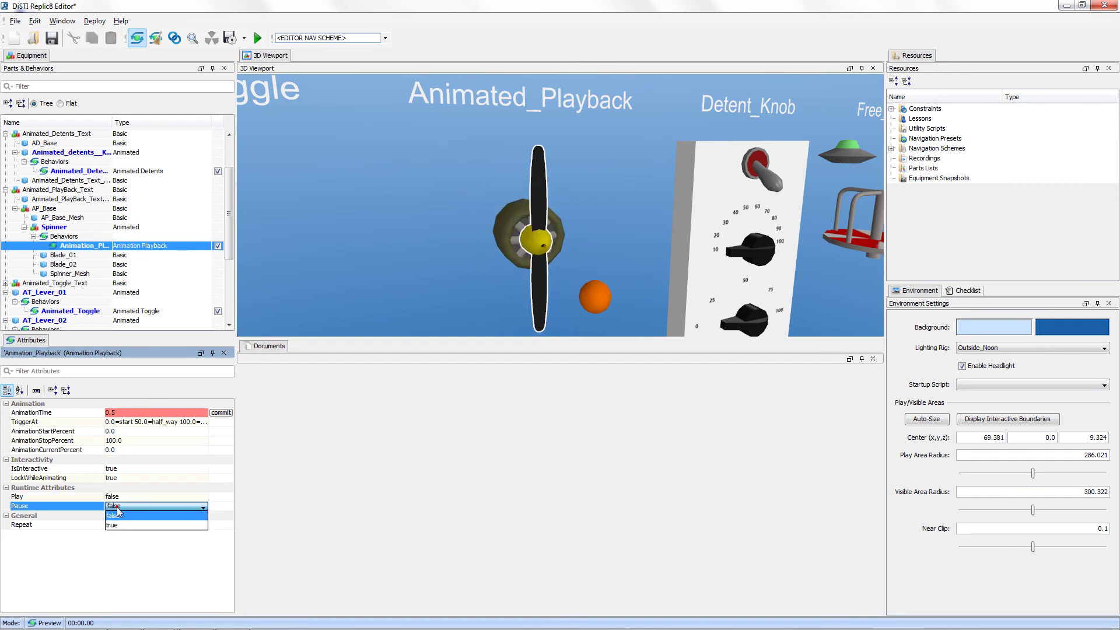
click(120, 516)
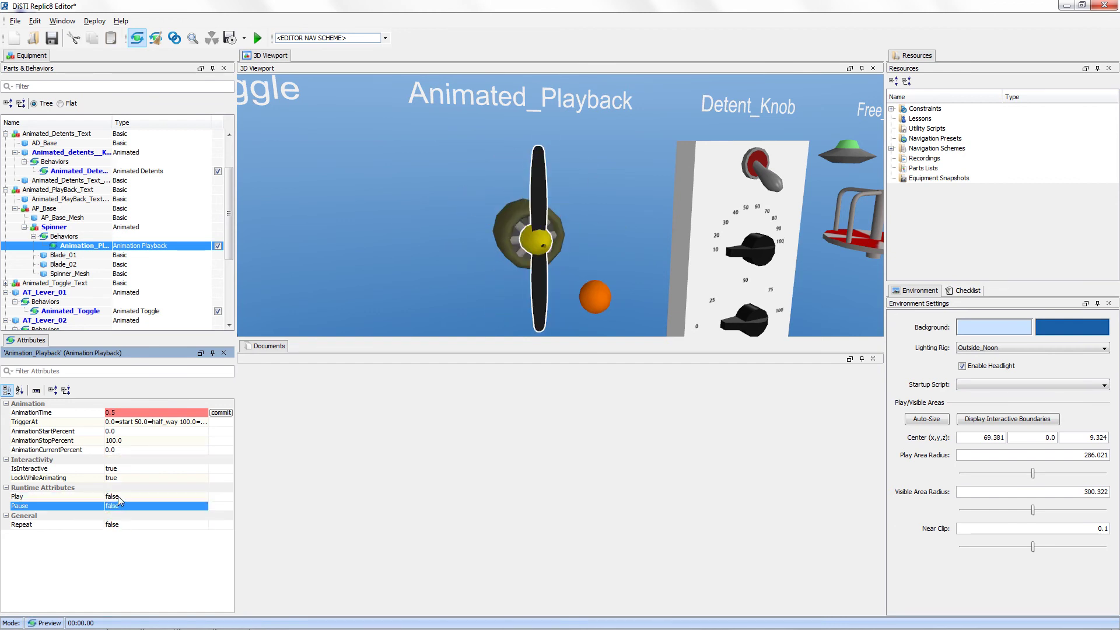
click(119, 496)
click(115, 515)
click(120, 507)
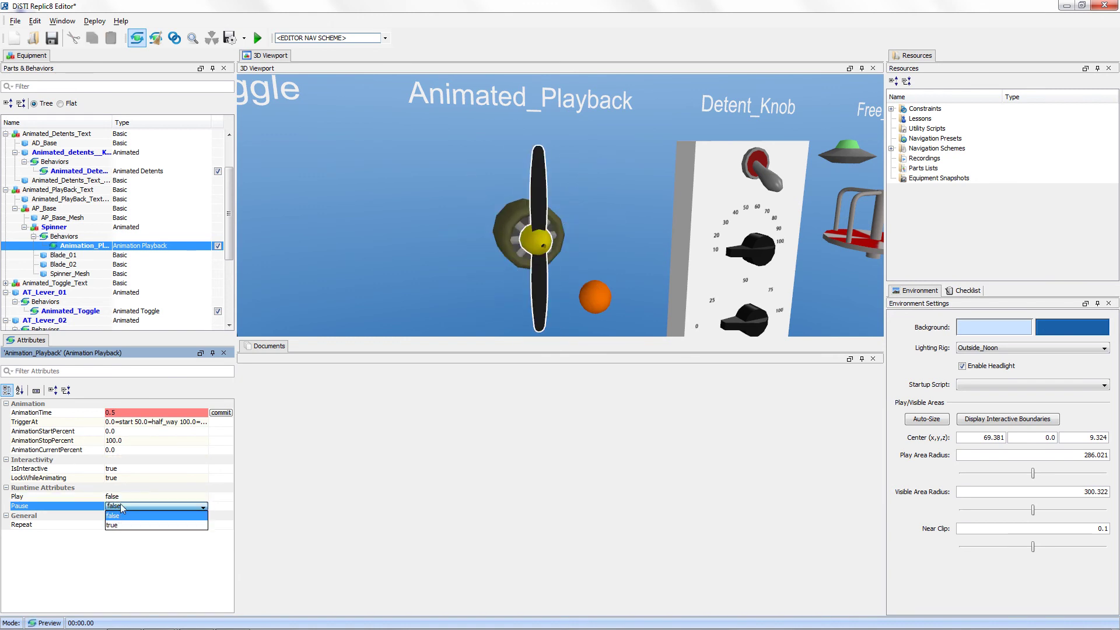
click(122, 508)
click(119, 496)
click(130, 498)
Set AnimationTime to 3.0 on the Spinner's Animation_Playback behavior
click(108, 413)
click(115, 410)
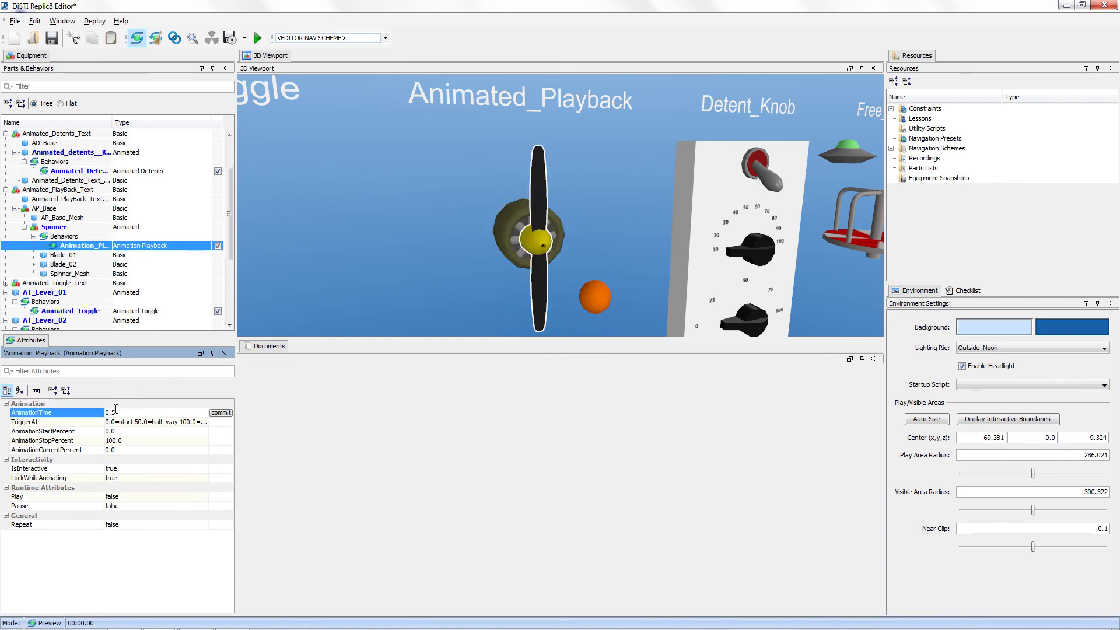
key(BackSpace)
key(BackSpace)
key(BackSpace)
text(3.0)
key(Return)
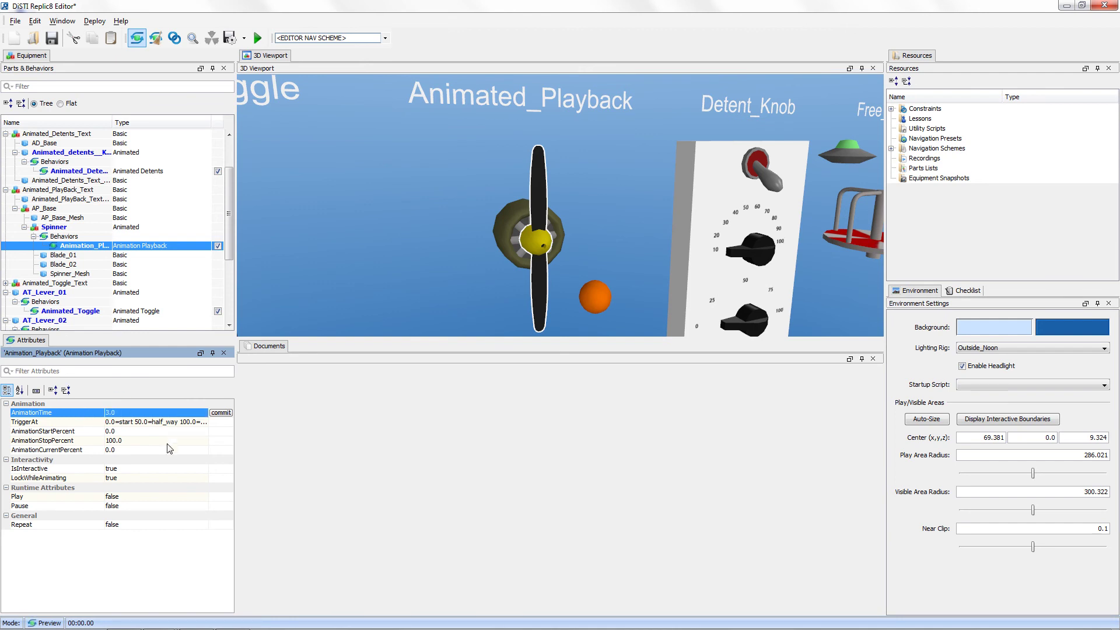
Play the propeller animation, pause it partway by setting Pause to true, and resume it by setting Pause to false
click(125, 496)
click(119, 515)
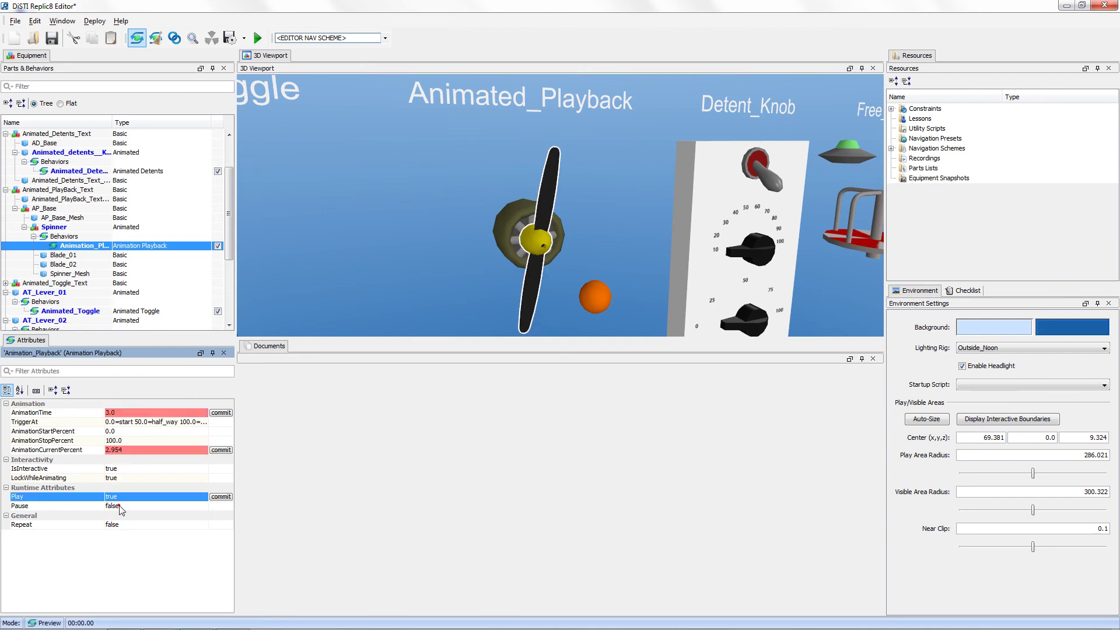
click(119, 505)
click(125, 525)
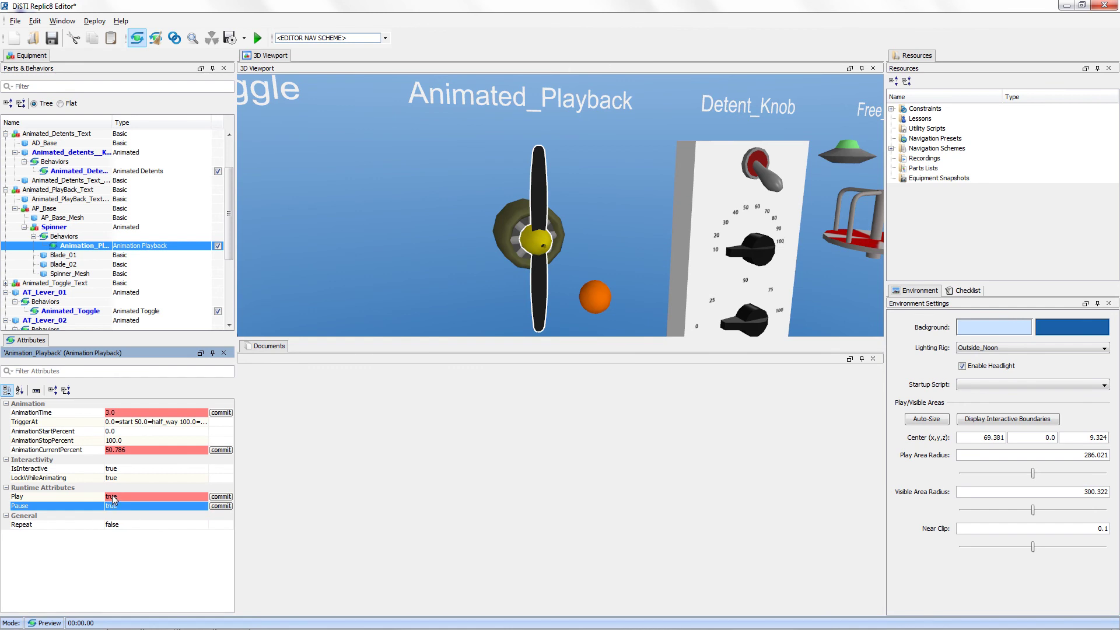
click(130, 505)
click(124, 515)
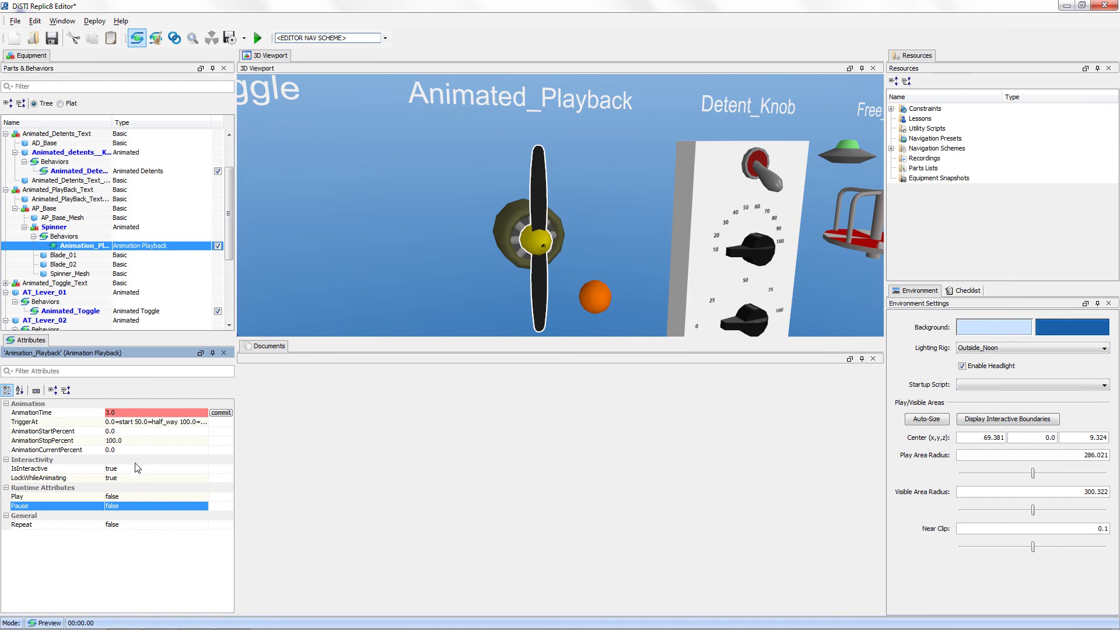
Set AnimationTime to 0.5 on the Spinner's Animation_Playback behavior
click(94, 414)
text(0)
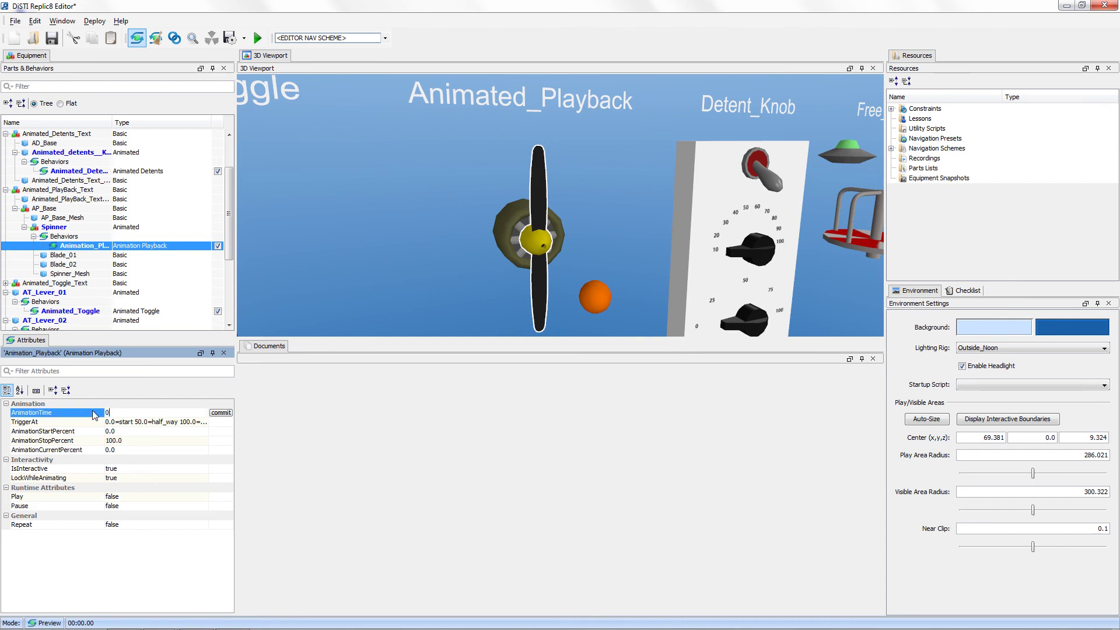
text(.5)
key(Return)
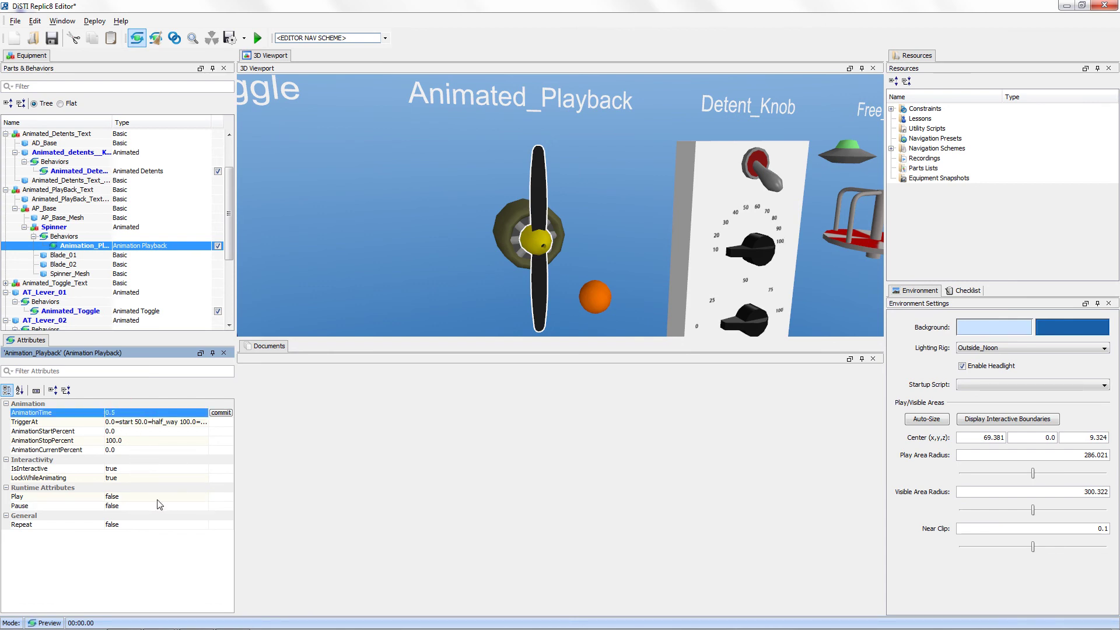
Loop the propeller animation by setting Repeat to true and starting it with Play set to true
click(124, 497)
click(121, 513)
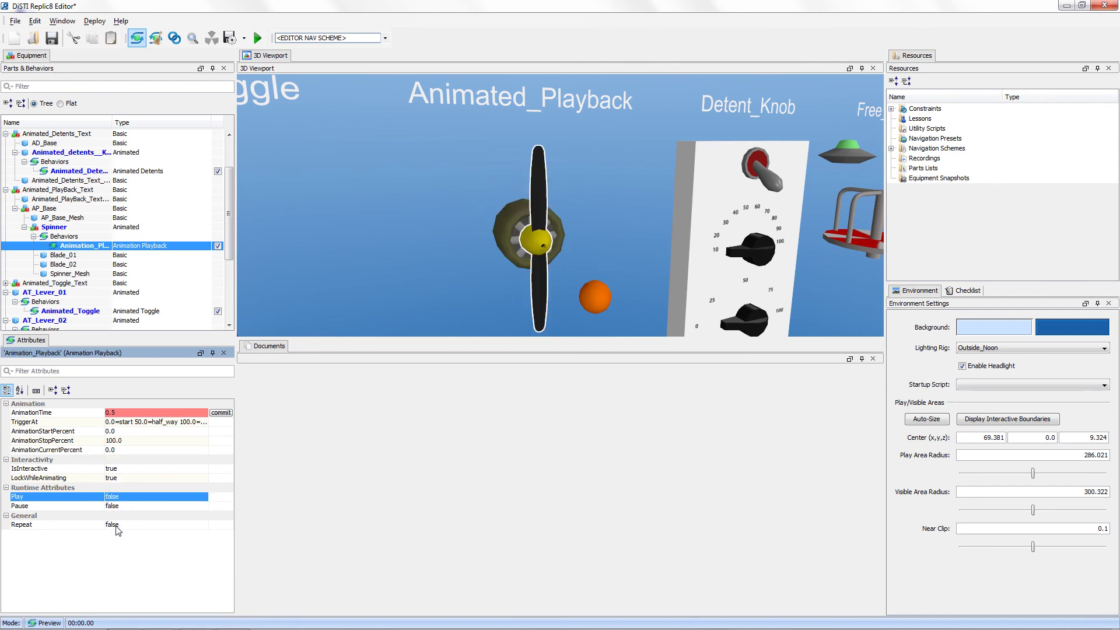
click(121, 525)
click(125, 542)
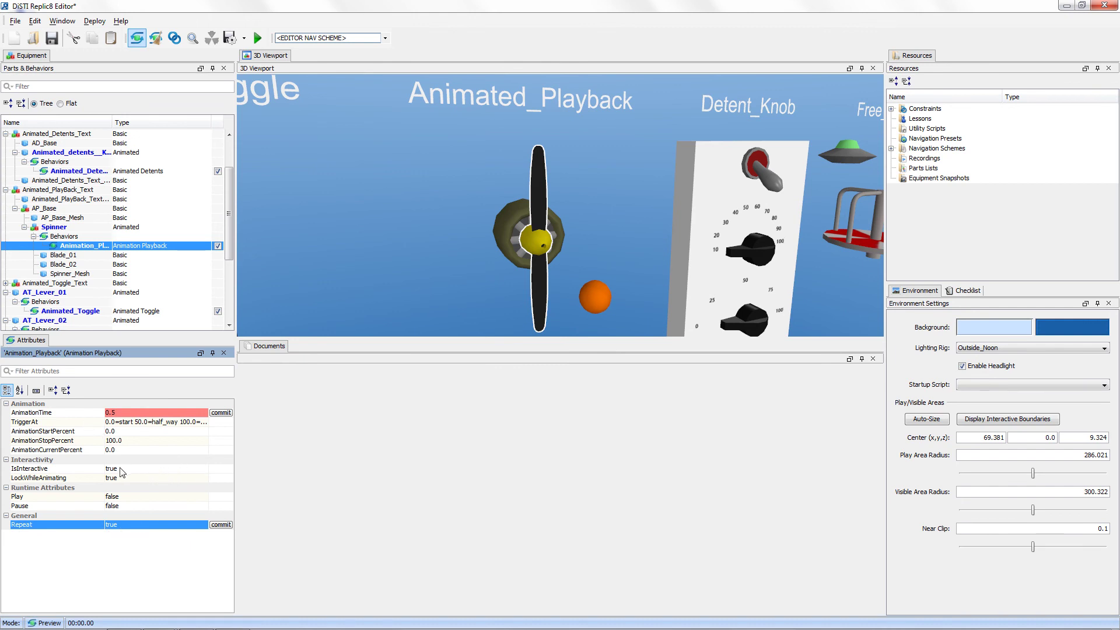
click(115, 499)
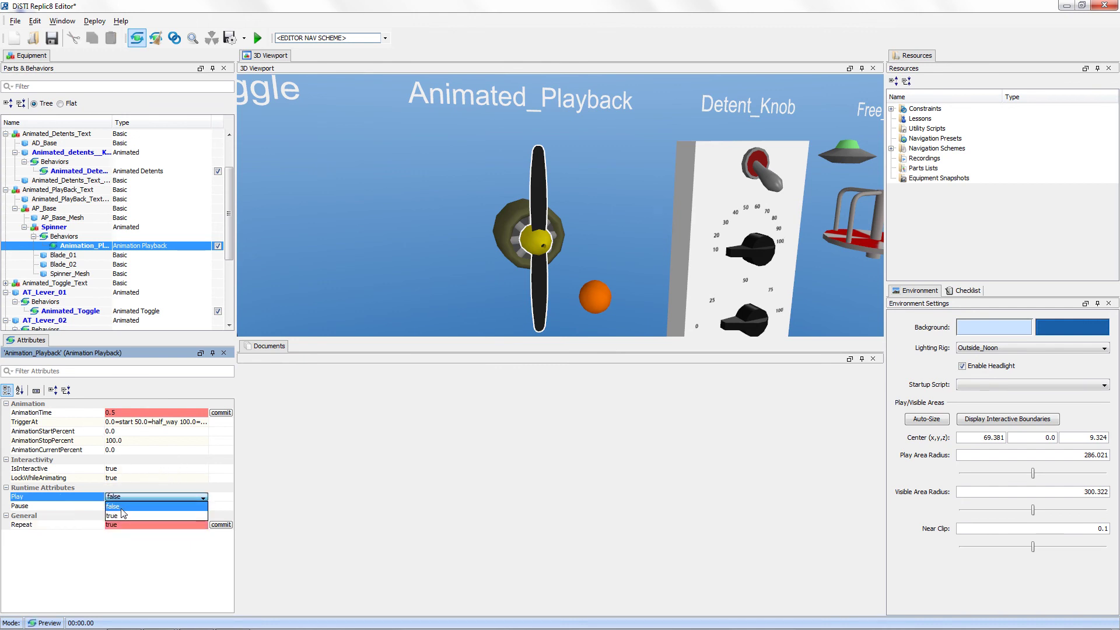
click(119, 516)
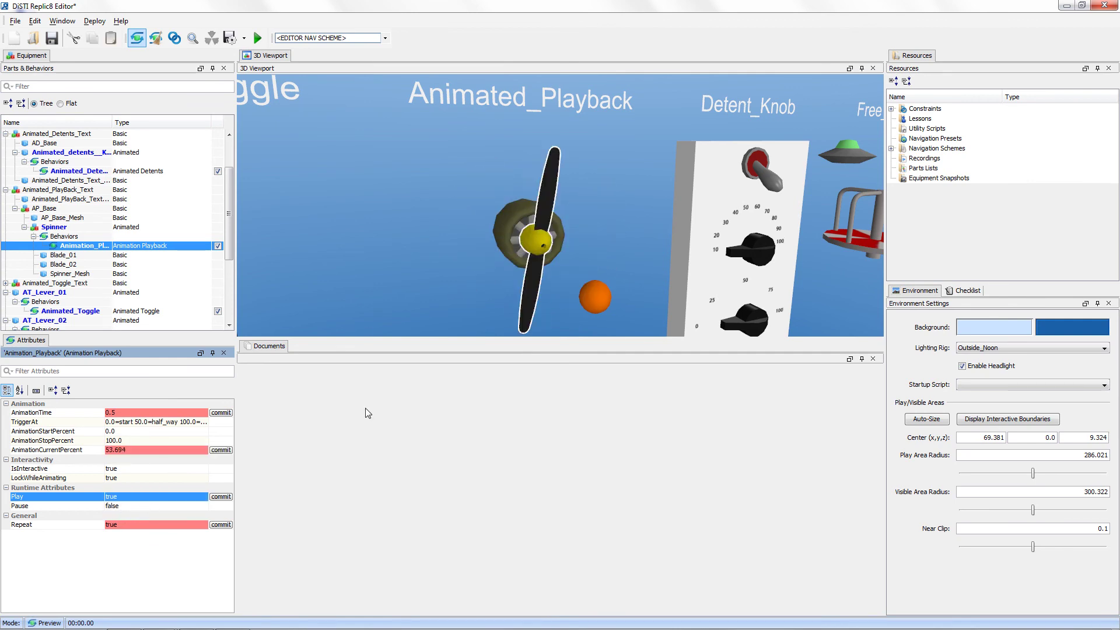
double_click(580, 252)
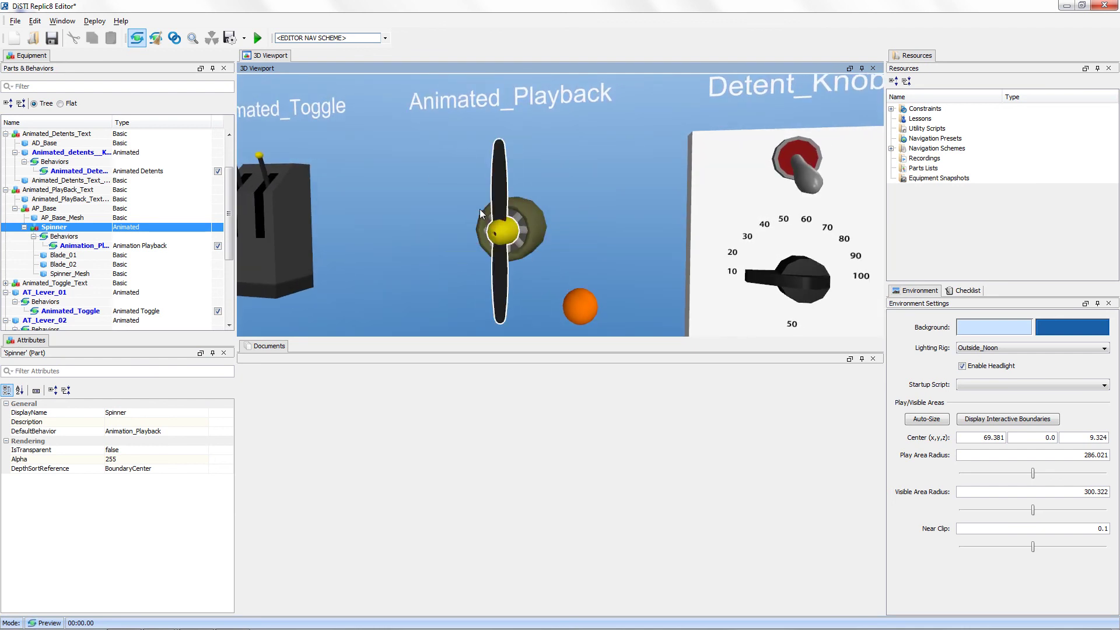
Stop the looping propeller by setting Repeat and Play to false on the Spinner's Animation_Playback behavior
click(76, 245)
click(126, 525)
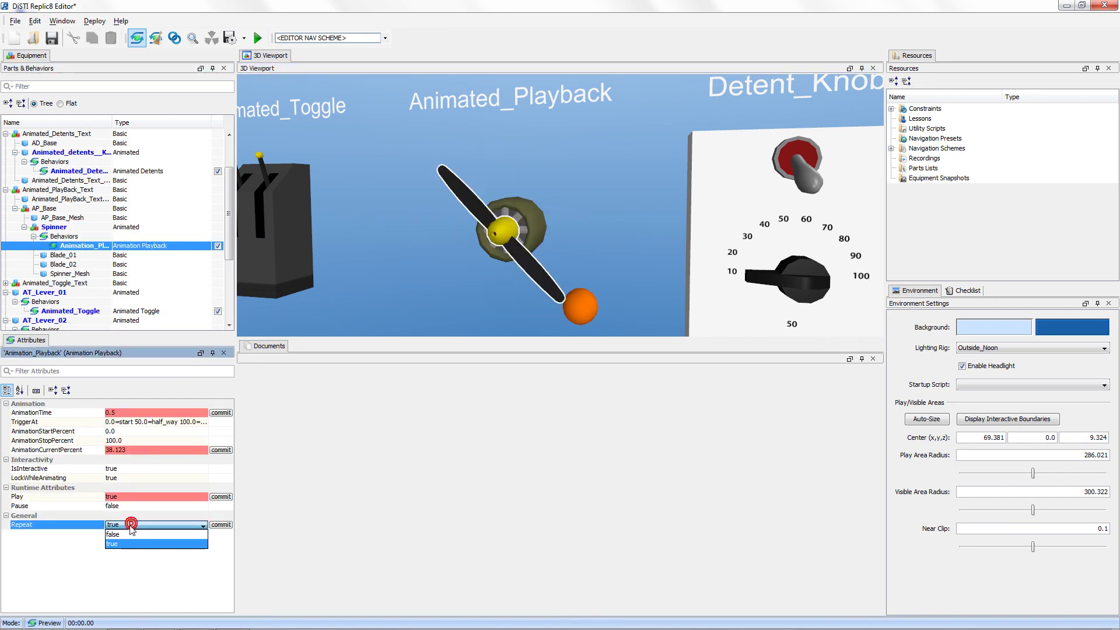
click(126, 542)
click(118, 498)
click(122, 503)
click(159, 502)
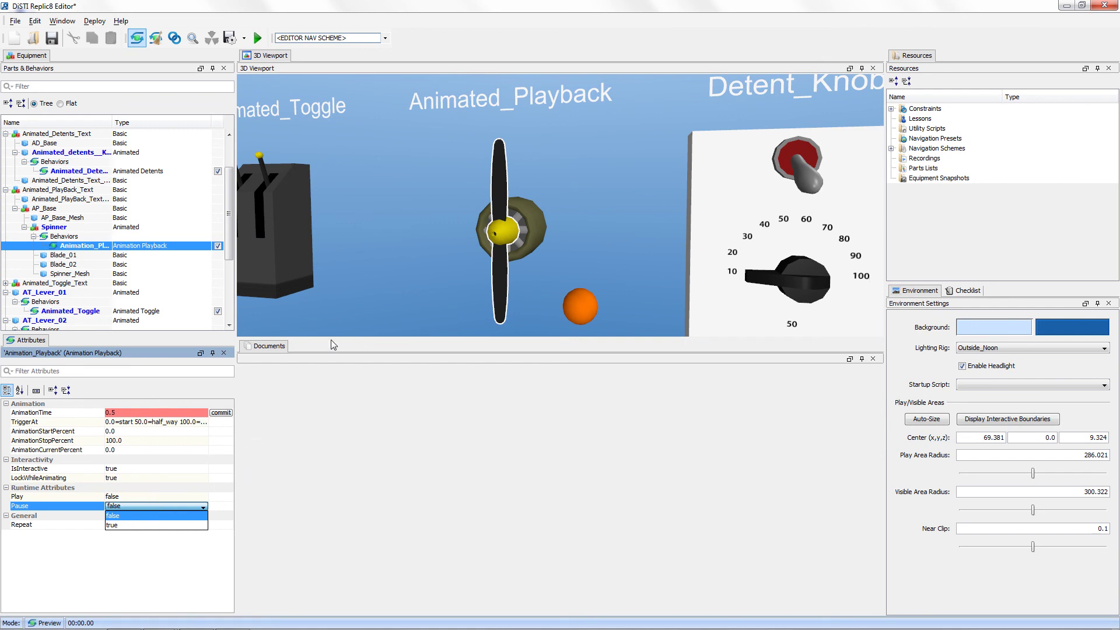
Return to edit mode and add an Animation Playback behavior named Animation_Playback to the orange BallBounce part
middle_drag(577, 254, 525, 238)
click(137, 37)
click(565, 293)
right_click(566, 293)
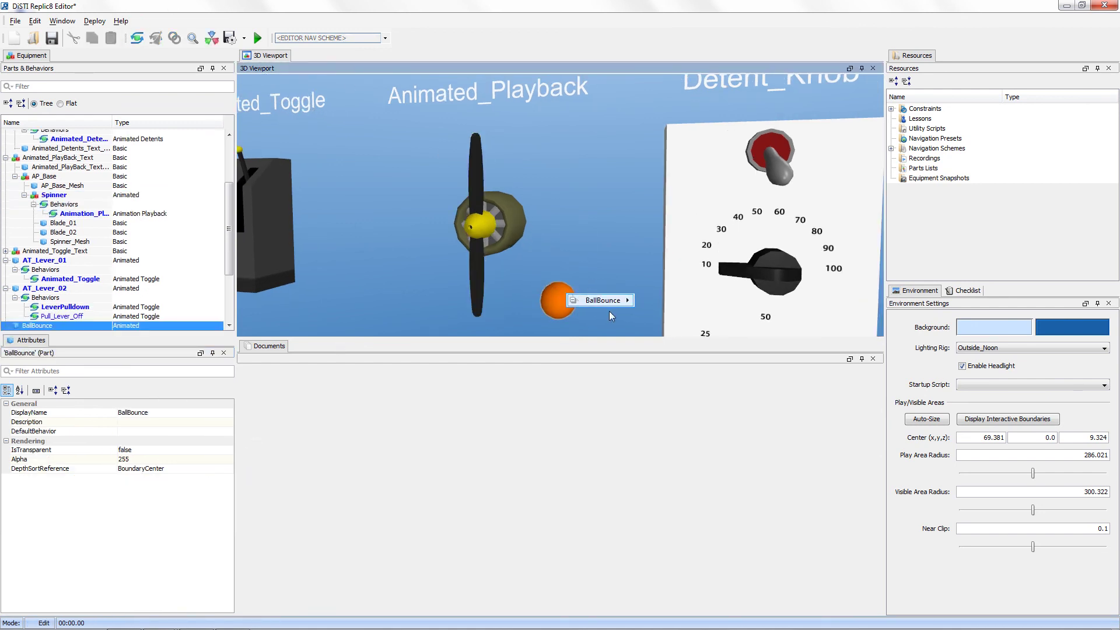
mouse_move(607, 300)
click(684, 316)
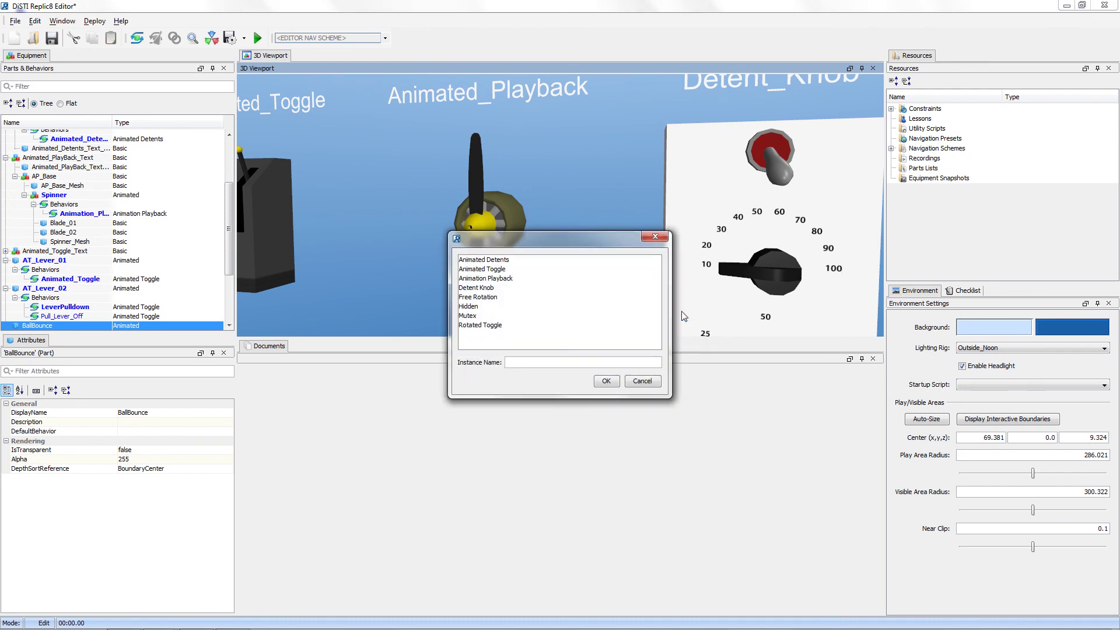
click(500, 279)
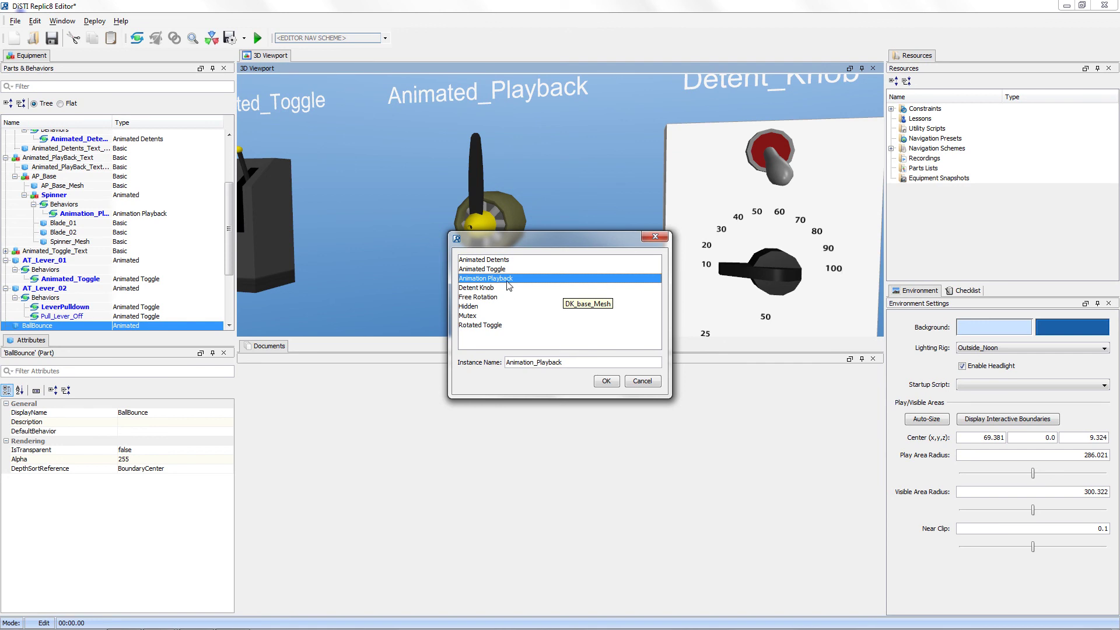
double_click(503, 281)
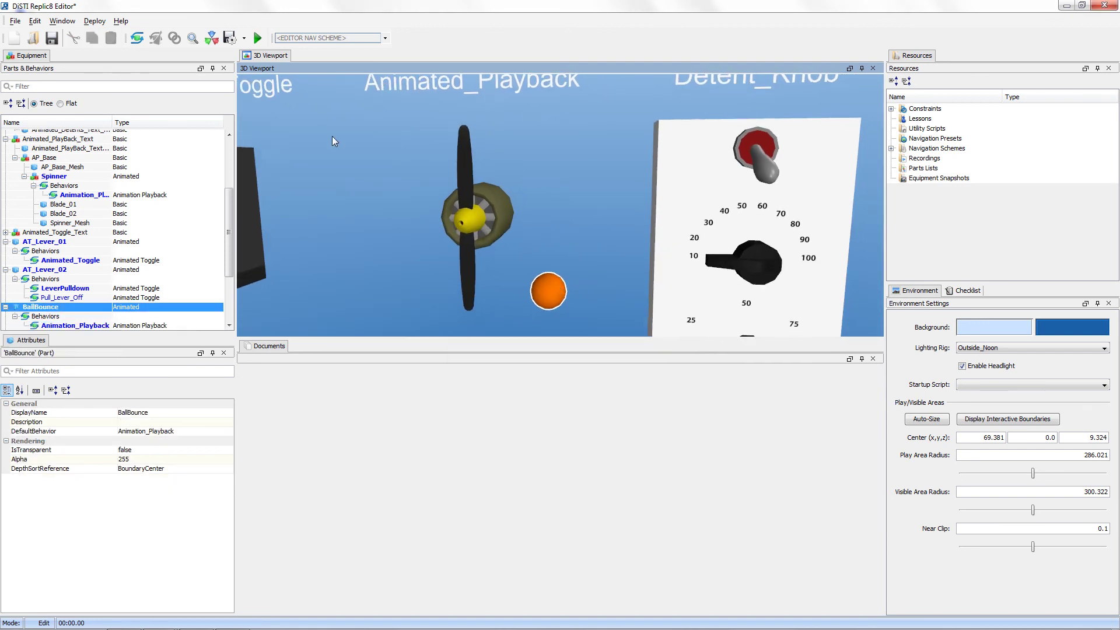
Switch to preview mode and set Repeat to true on BallBounce's Animation_Playback behavior
click(137, 38)
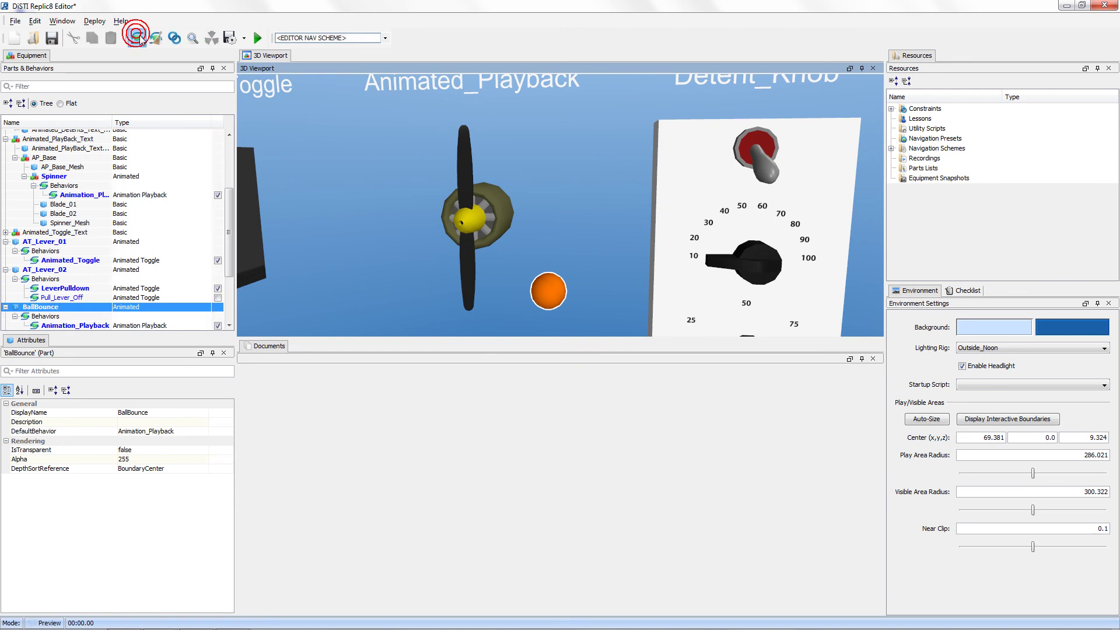
click(47, 316)
scroll(61, 315, down, 1)
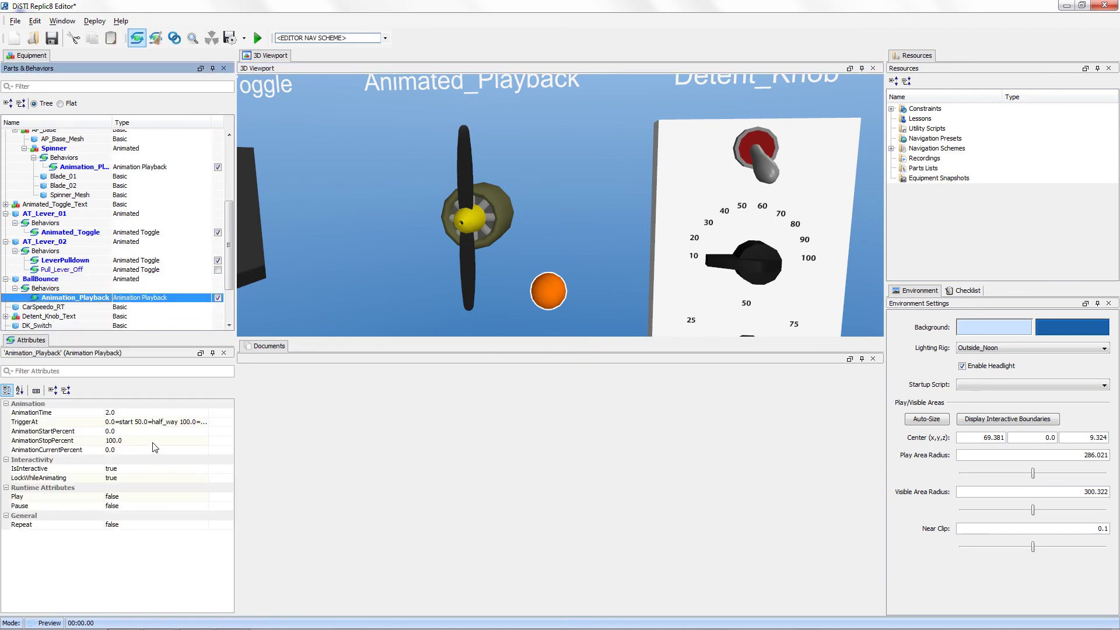
click(119, 525)
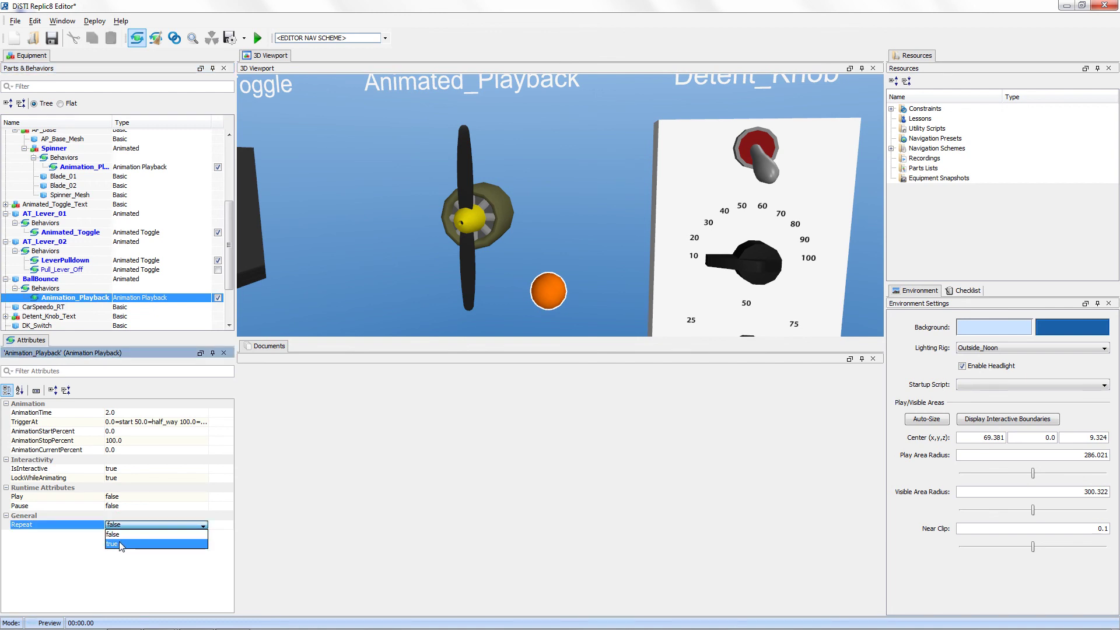
click(119, 544)
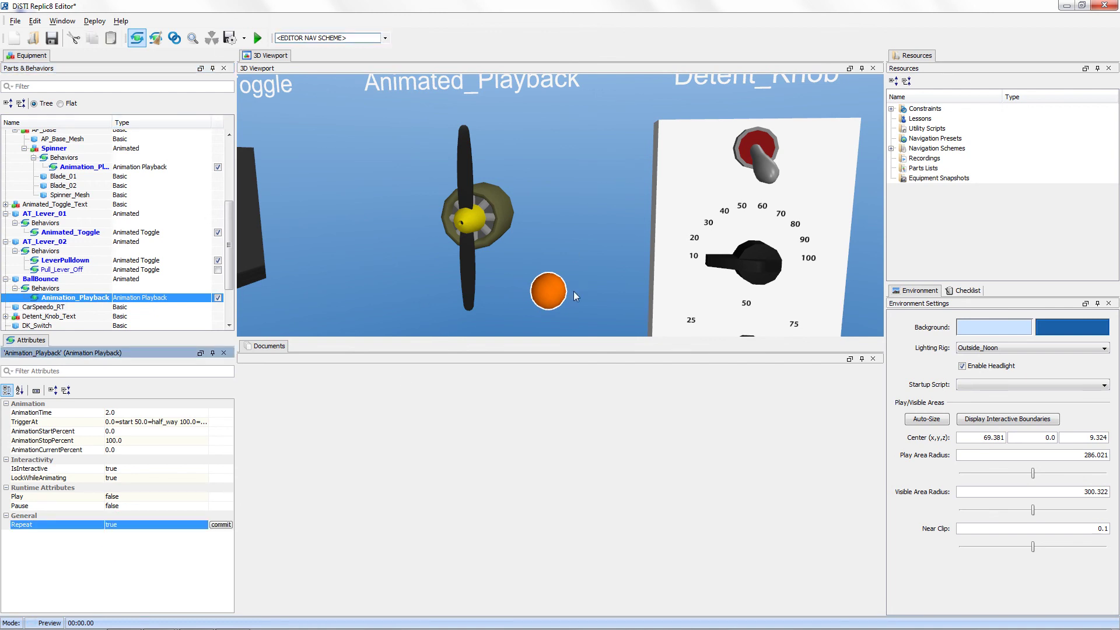
Start the BallBounce animation from the 3D viewport and watch it alongside the other animated parts
click(547, 288)
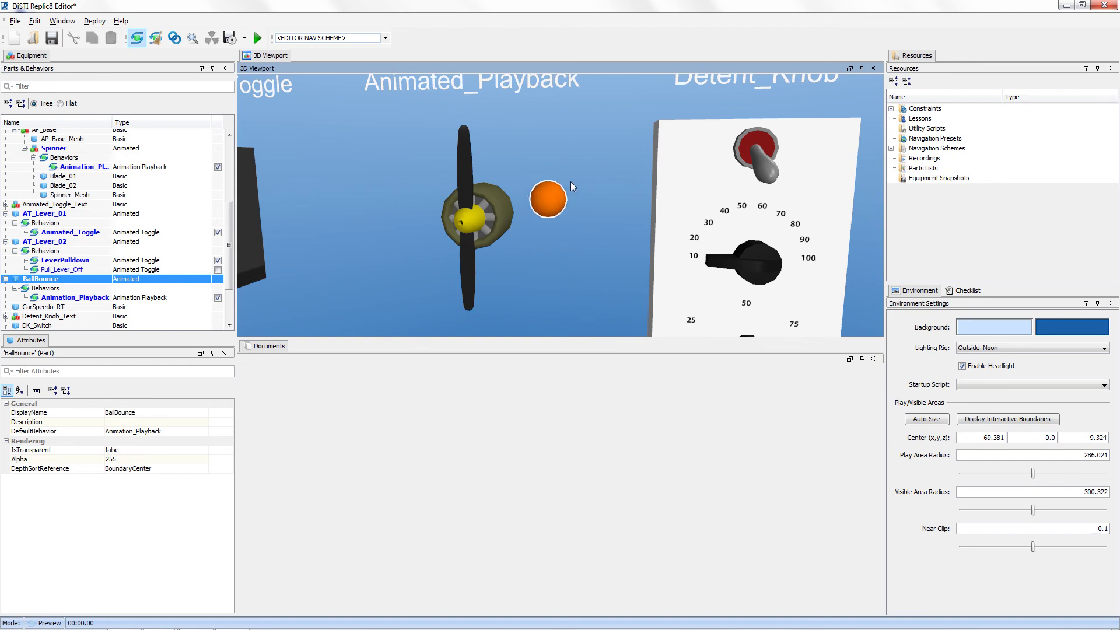
middle_drag(508, 195, 485, 191)
scroll(527, 216, down, 2)
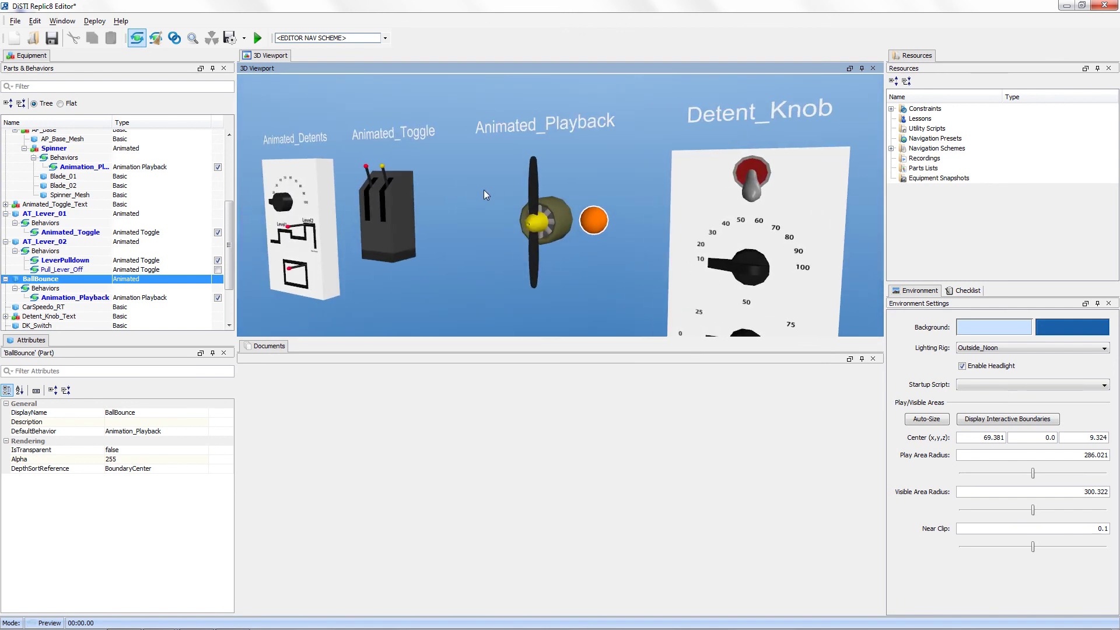
middle_drag(579, 184, 637, 188)
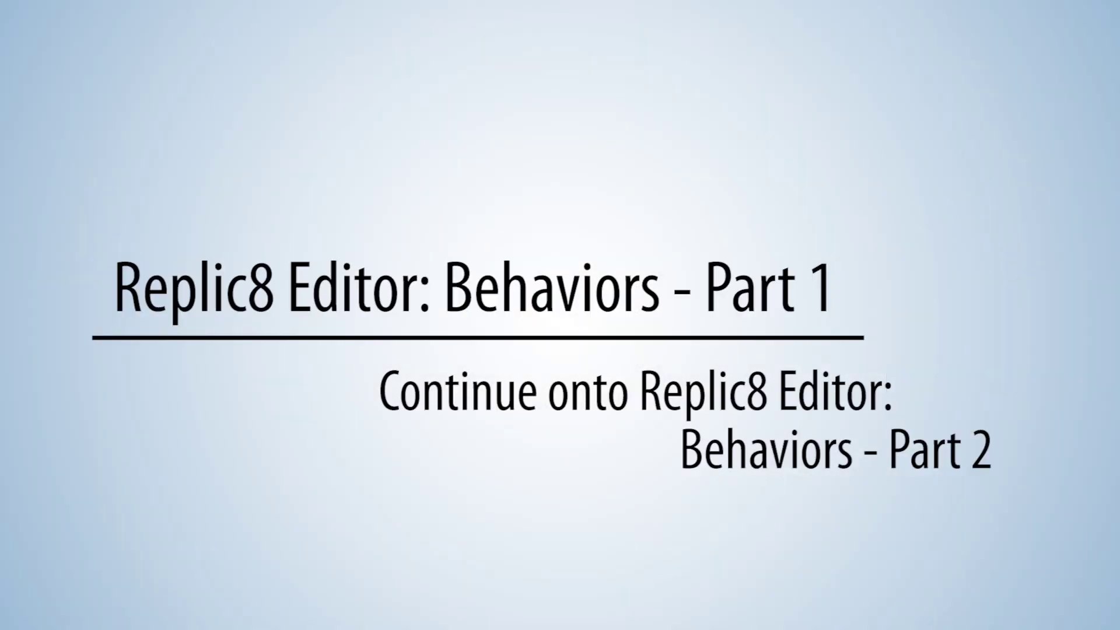